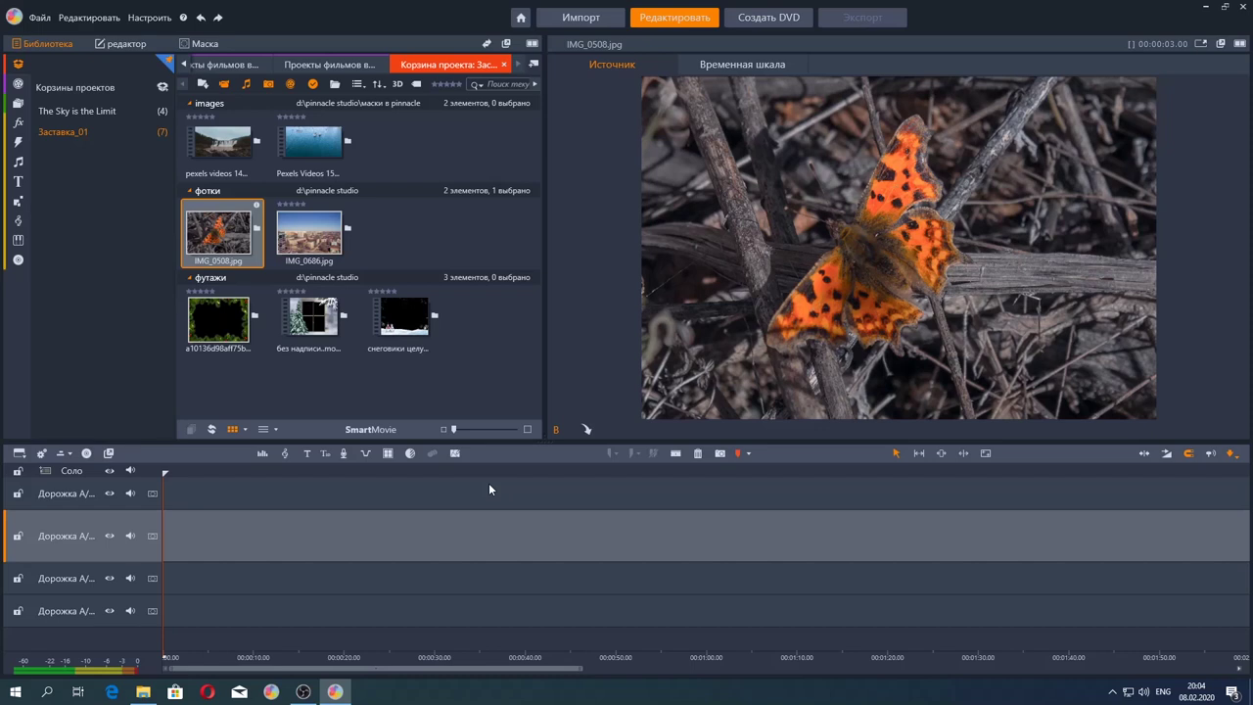
Place the Pexels Videos 1570894.mp4 clip at the start of the third track and create a shape mask (Создать форму) on it.
left_click(324, 143)
left_click_drag(324, 143, 251, 571)
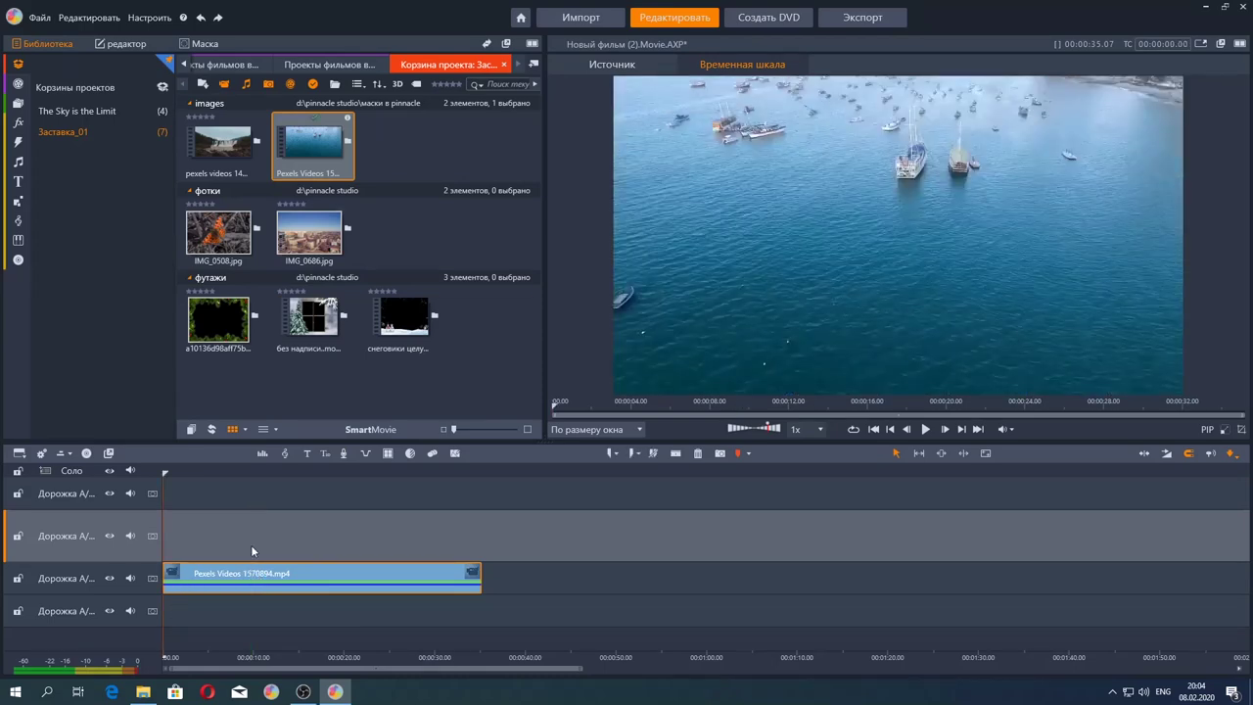
left_click(204, 44)
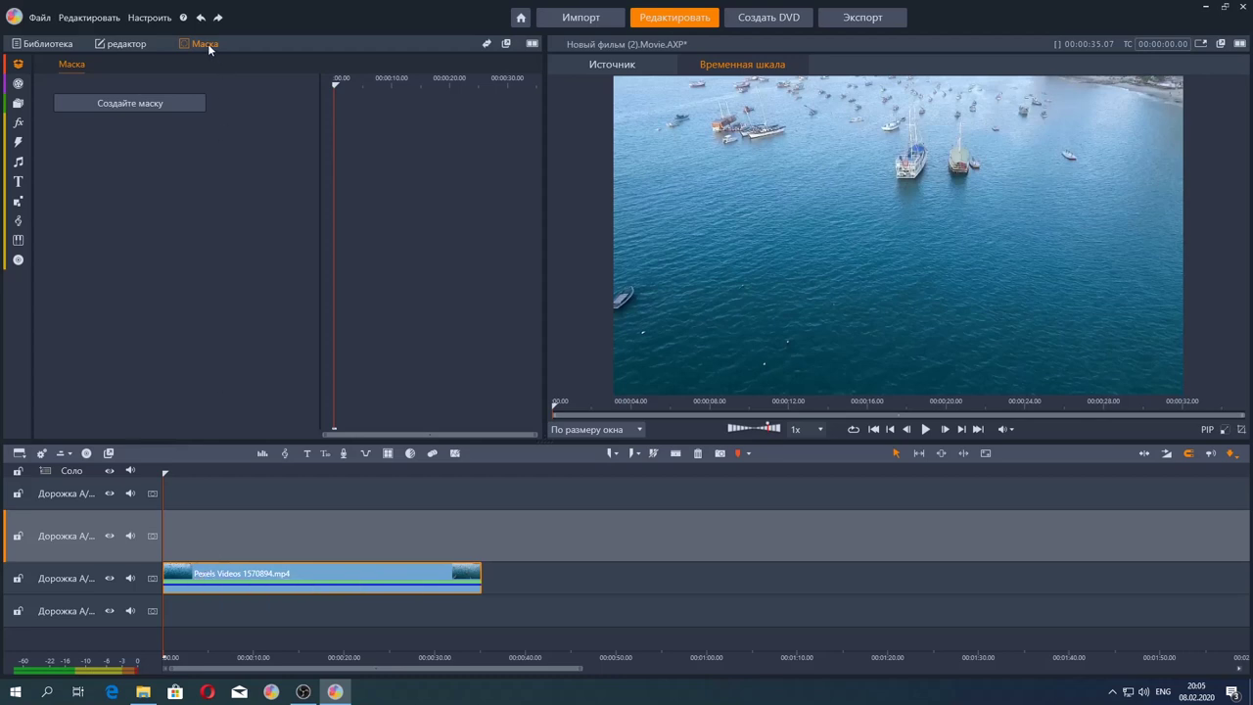
left_click(147, 103)
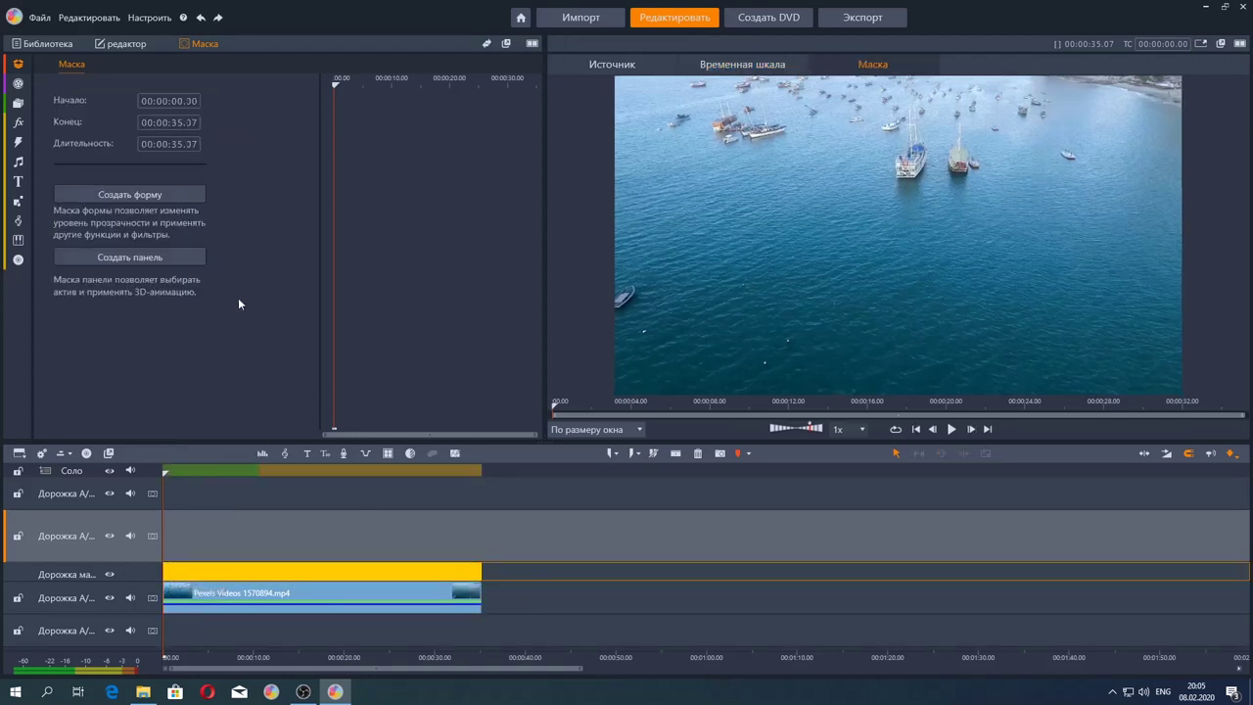
left_click(136, 195)
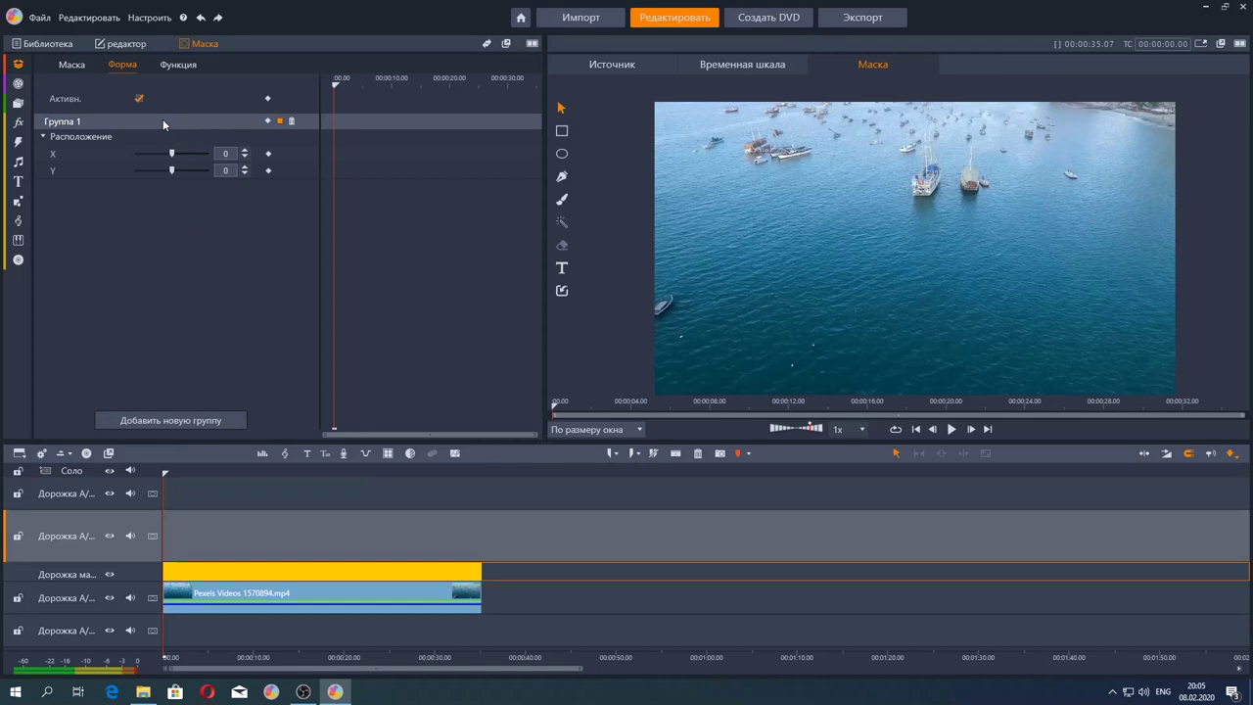
Add a text shape to the mask and replace its placeholder text with "nature".
left_click(563, 269)
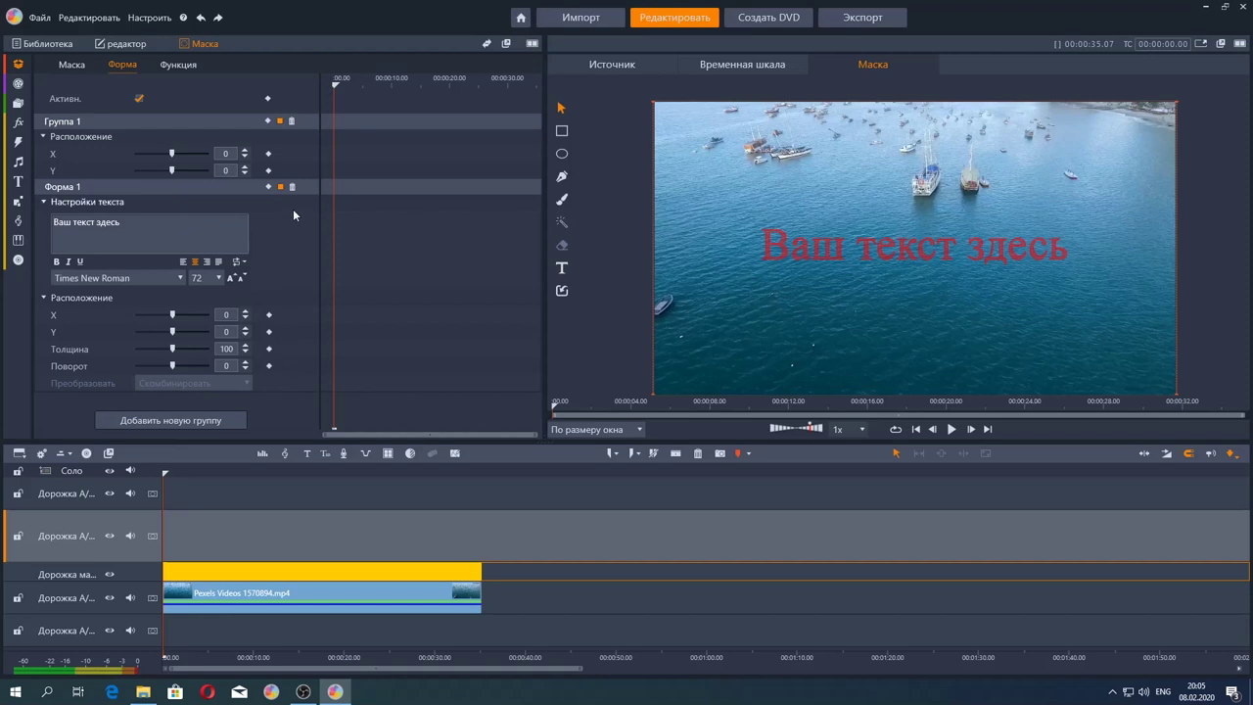
left_click(125, 224)
left_click_drag(125, 224, 43, 229)
key("BackSpace")
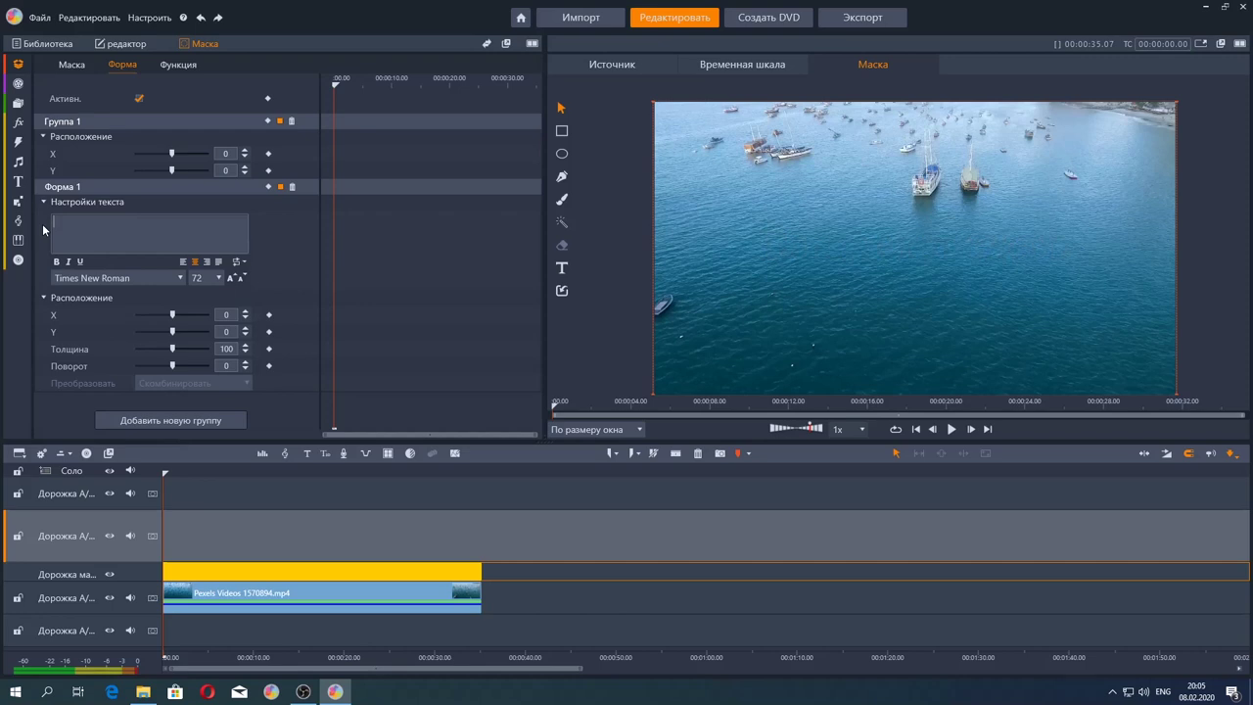
type("nature")
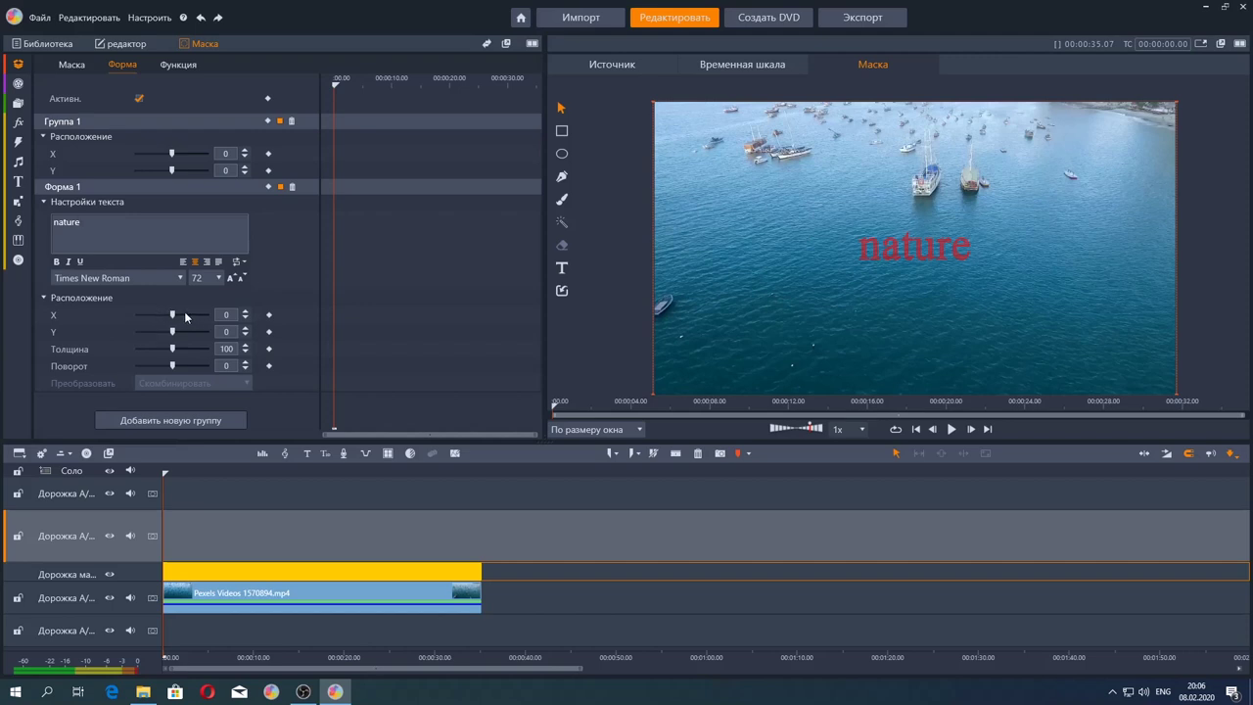
left_click_drag(172, 314, 171, 314)
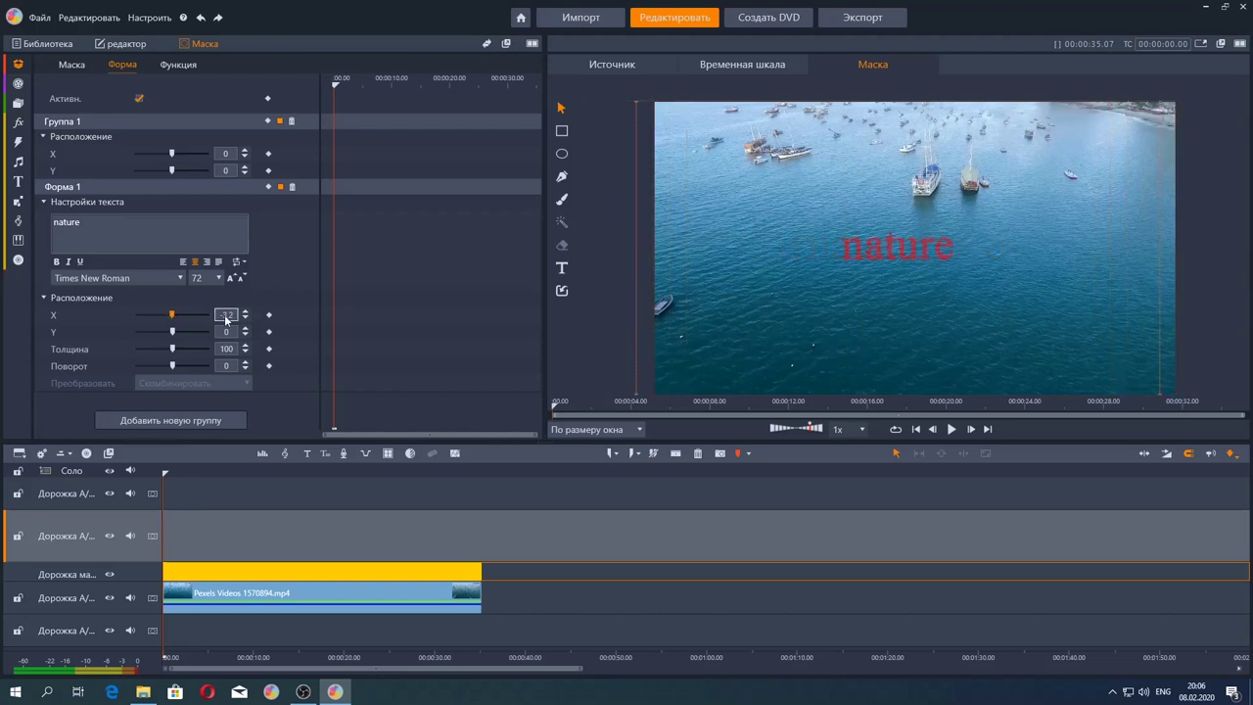
left_click(227, 317)
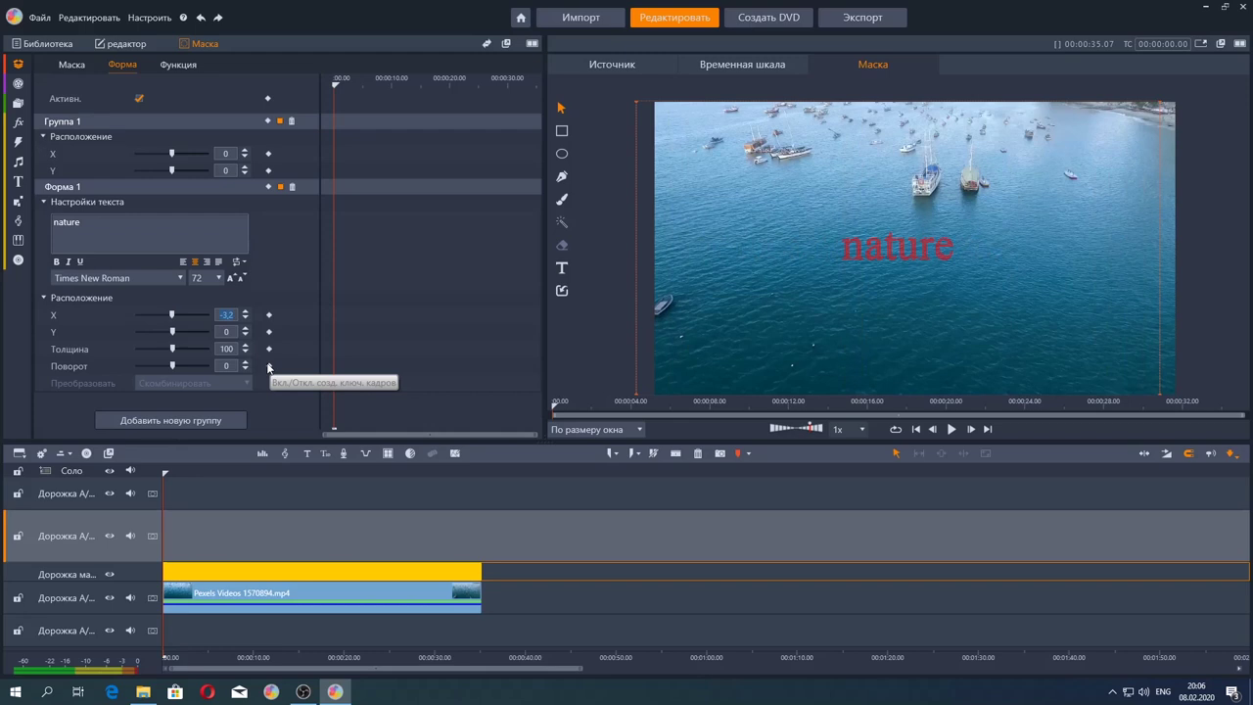
type("0")
key("Return")
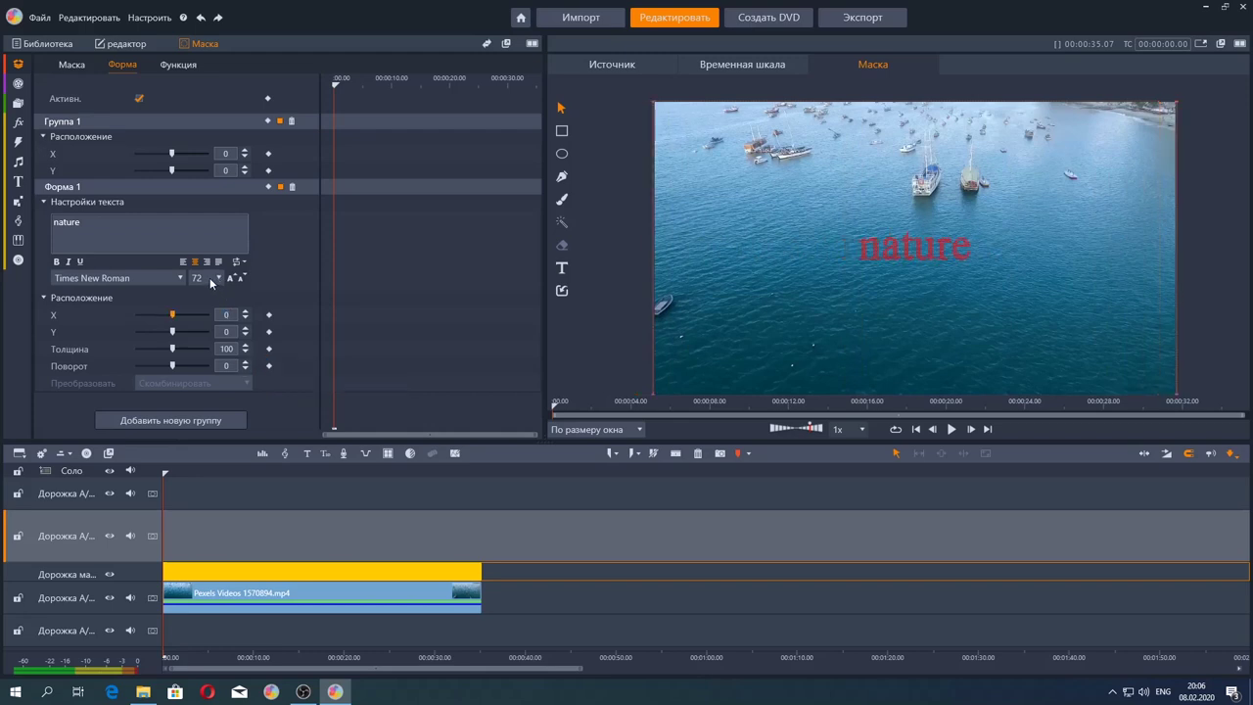
Set the font size of the "nature" mask text to 180.
left_click(214, 279)
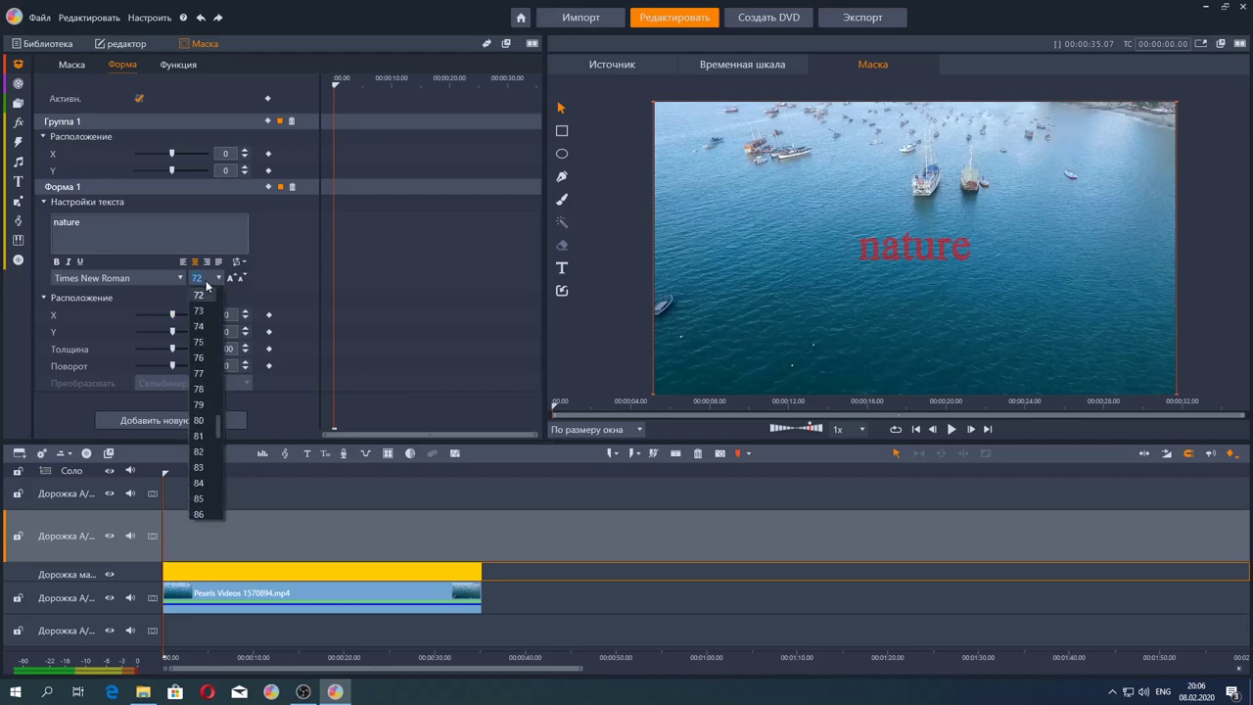
key("BackSpace")
type("180")
key("Return")
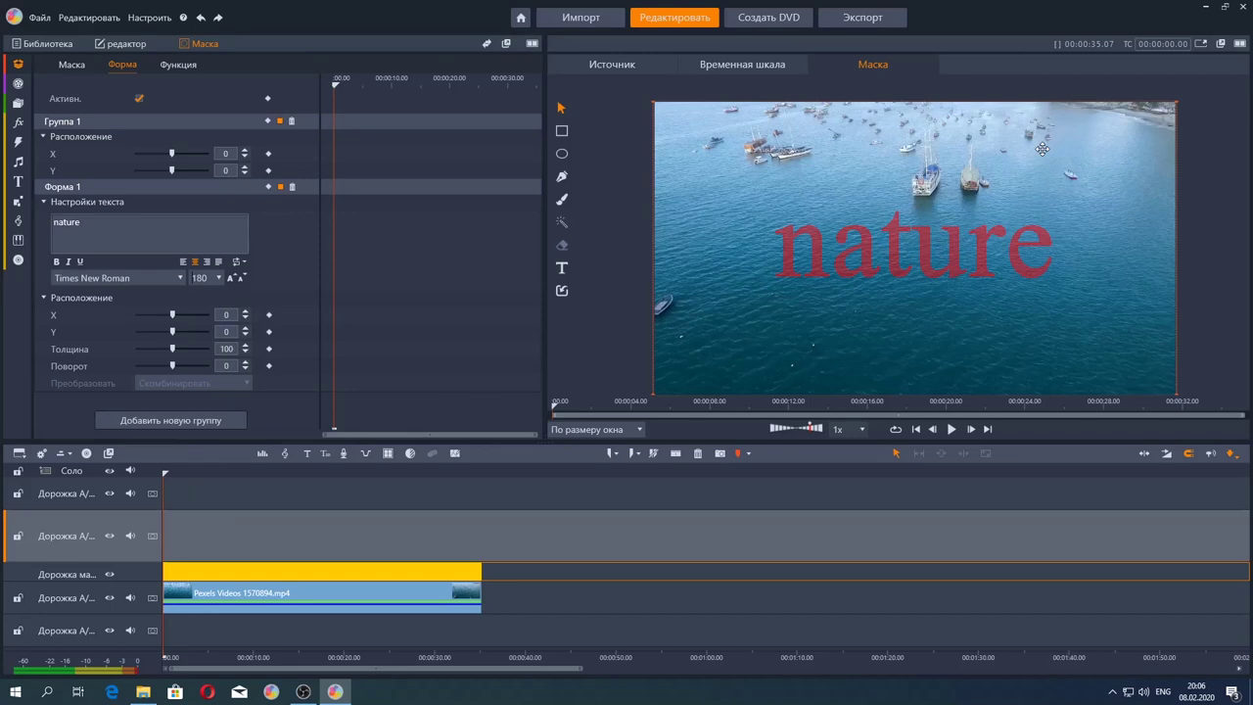
Apply the opacity function (Непрозрачность) to the area outside the mask.
left_click(184, 66)
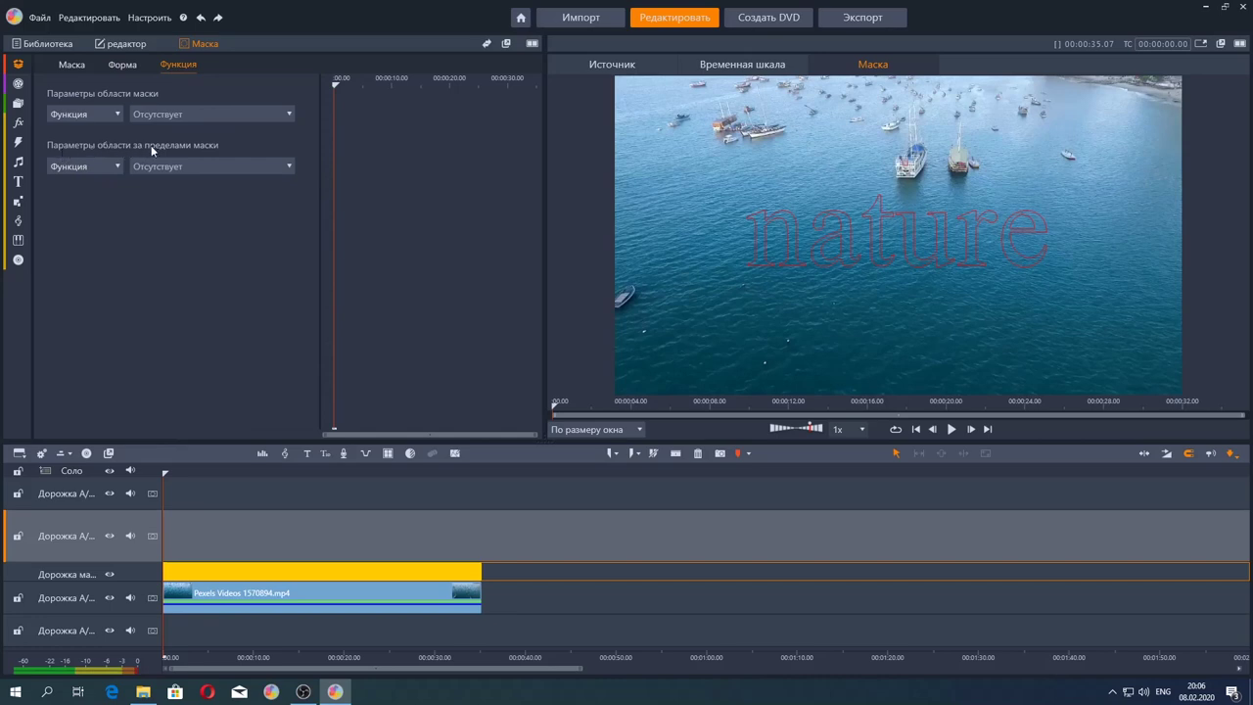
left_click(290, 166)
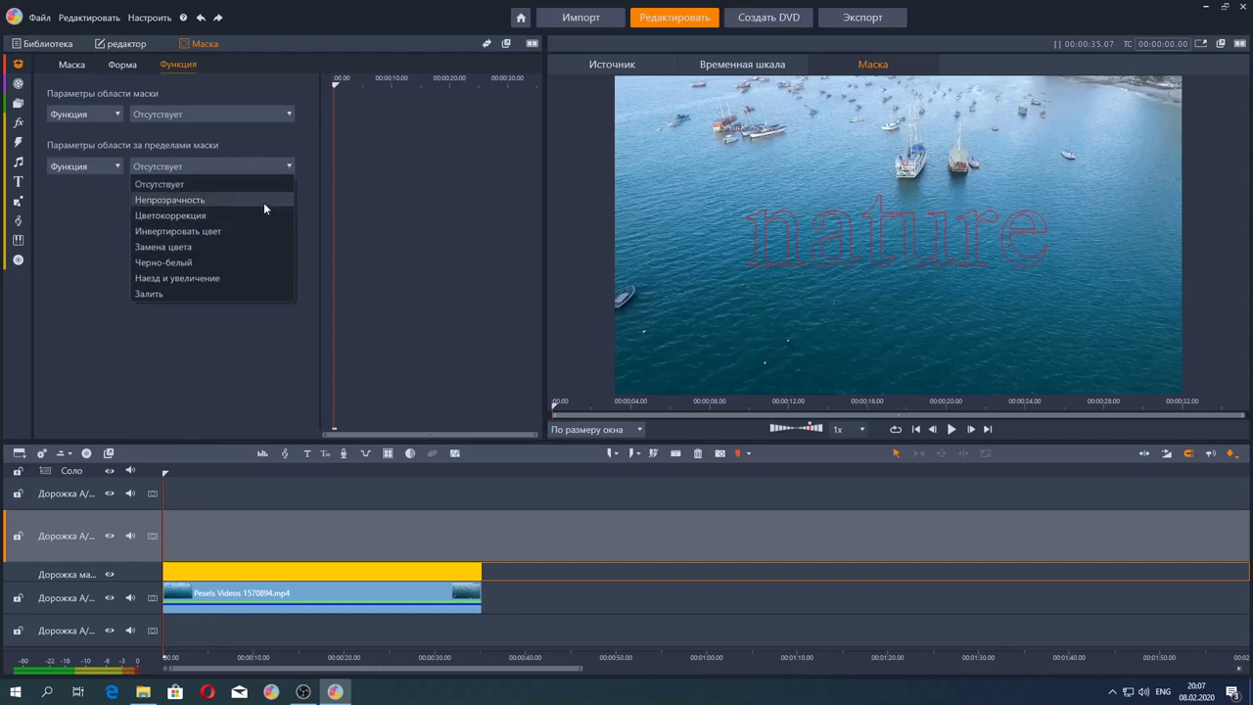
left_click(263, 202)
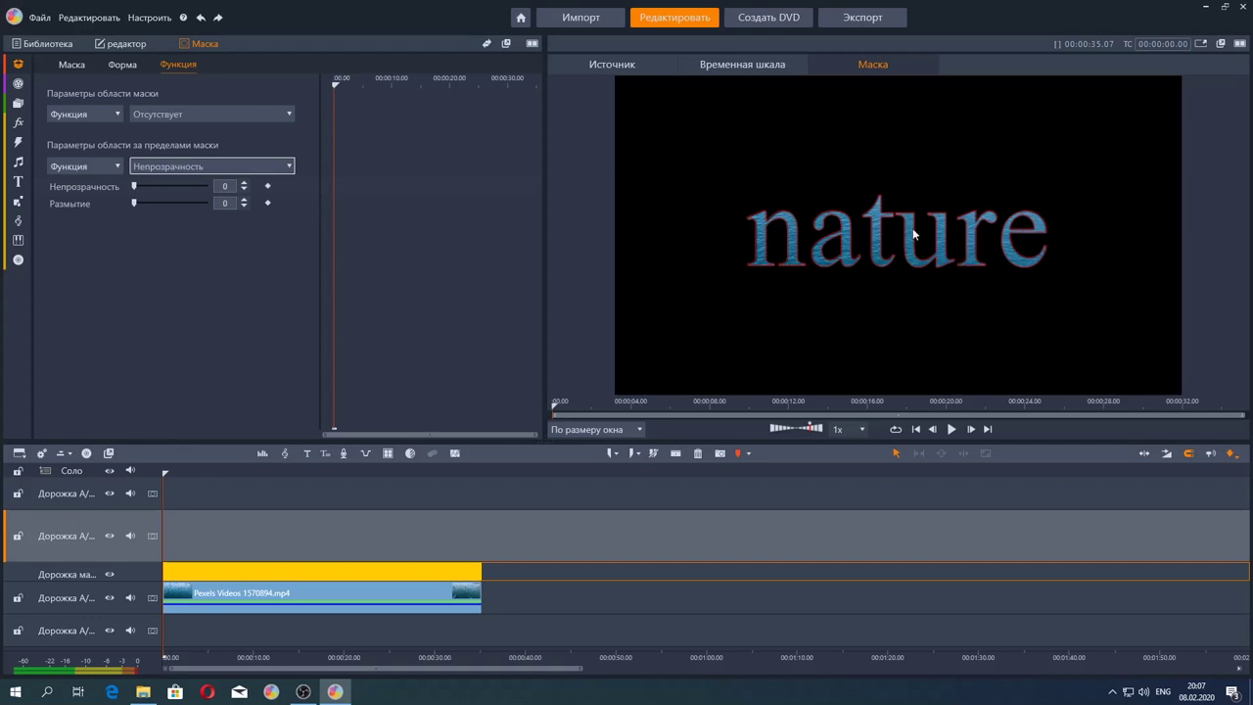
Preview the masked text from the start of the timeline, then return the playhead to the beginning.
left_click(742, 65)
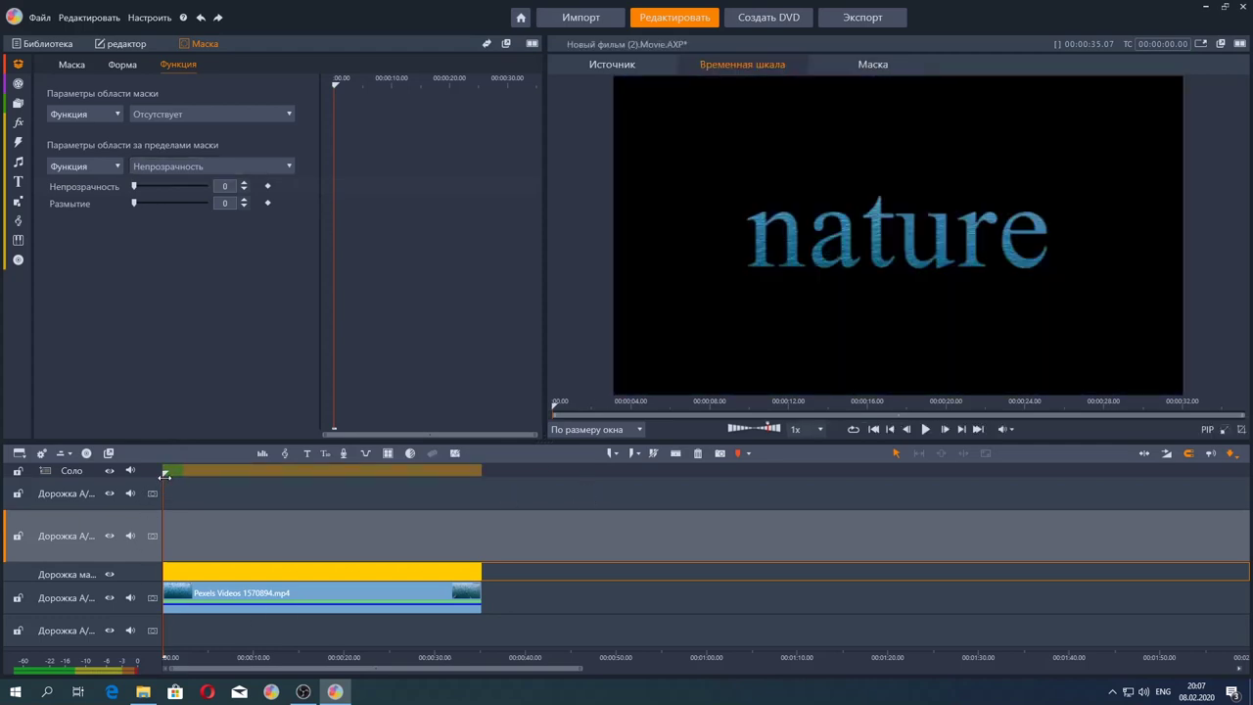
left_click_drag(164, 474, 195, 468)
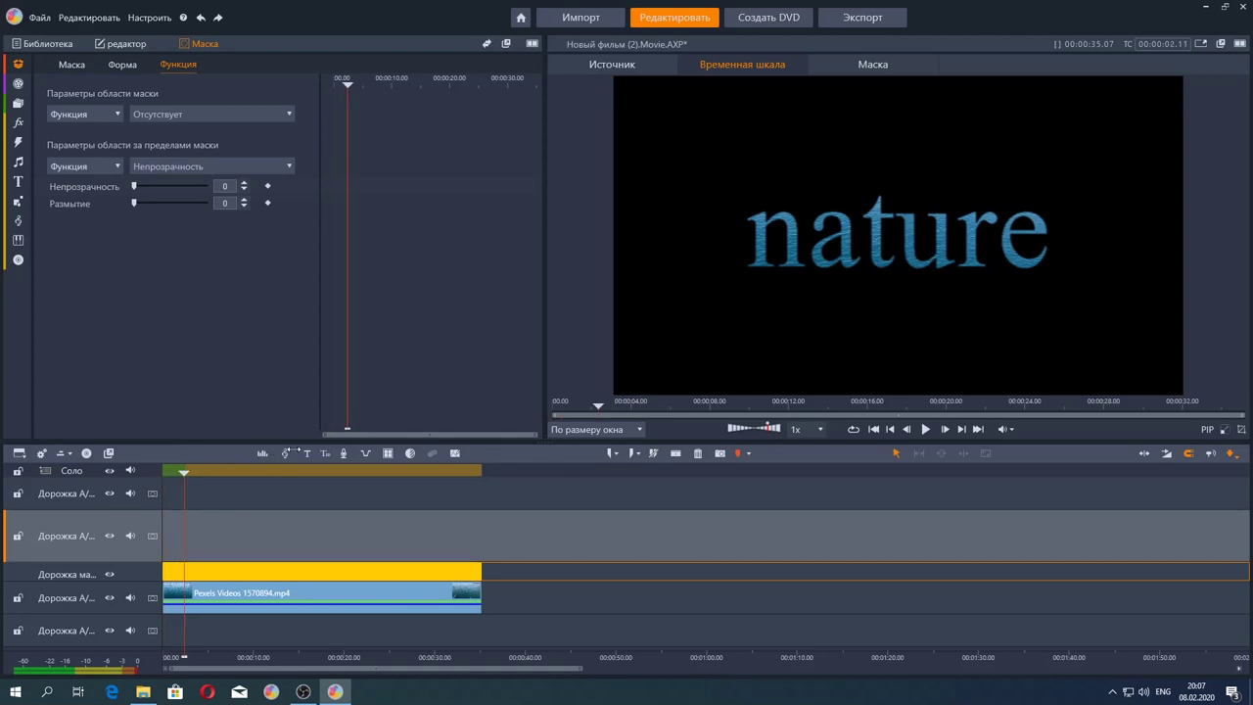
left_click_drag(292, 450, 164, 468)
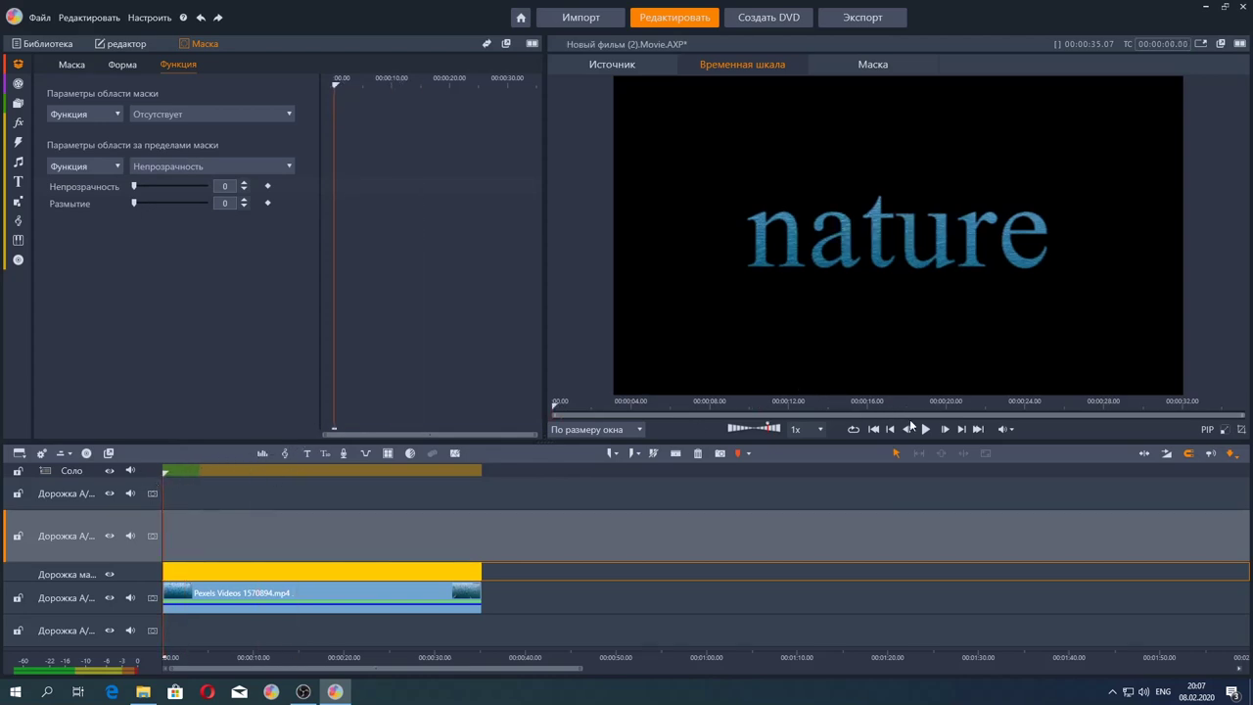
left_click(925, 428)
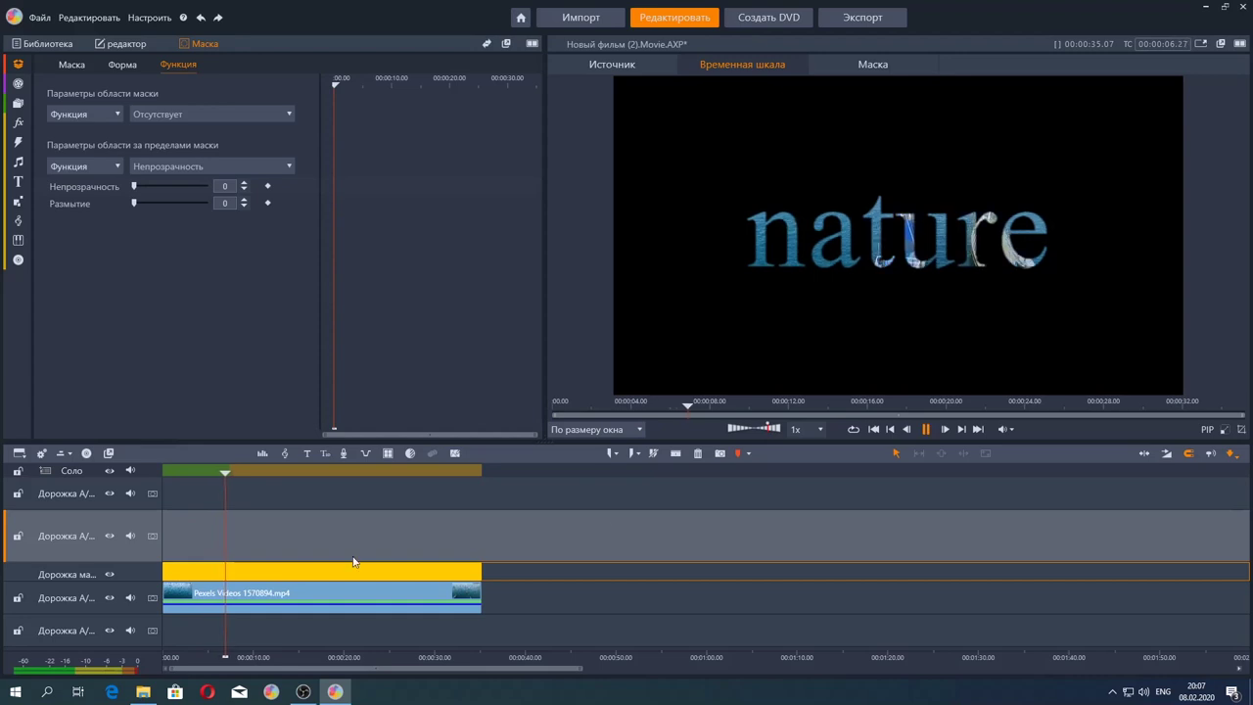
left_click(896, 432)
left_click_drag(247, 484, 140, 501)
Keyframe the opacity outside the mask at 0 at about 6 seconds and at 100 at 00:00:19.18.
left_click(872, 63)
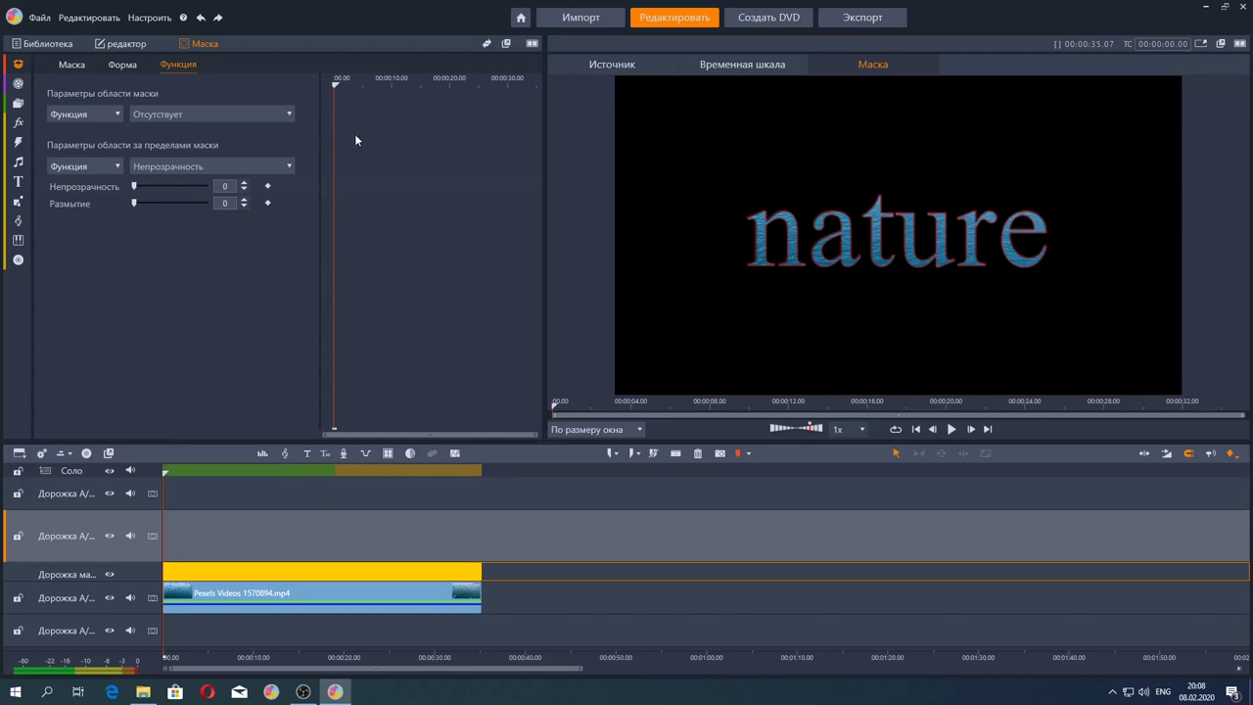
left_click_drag(333, 96, 370, 105)
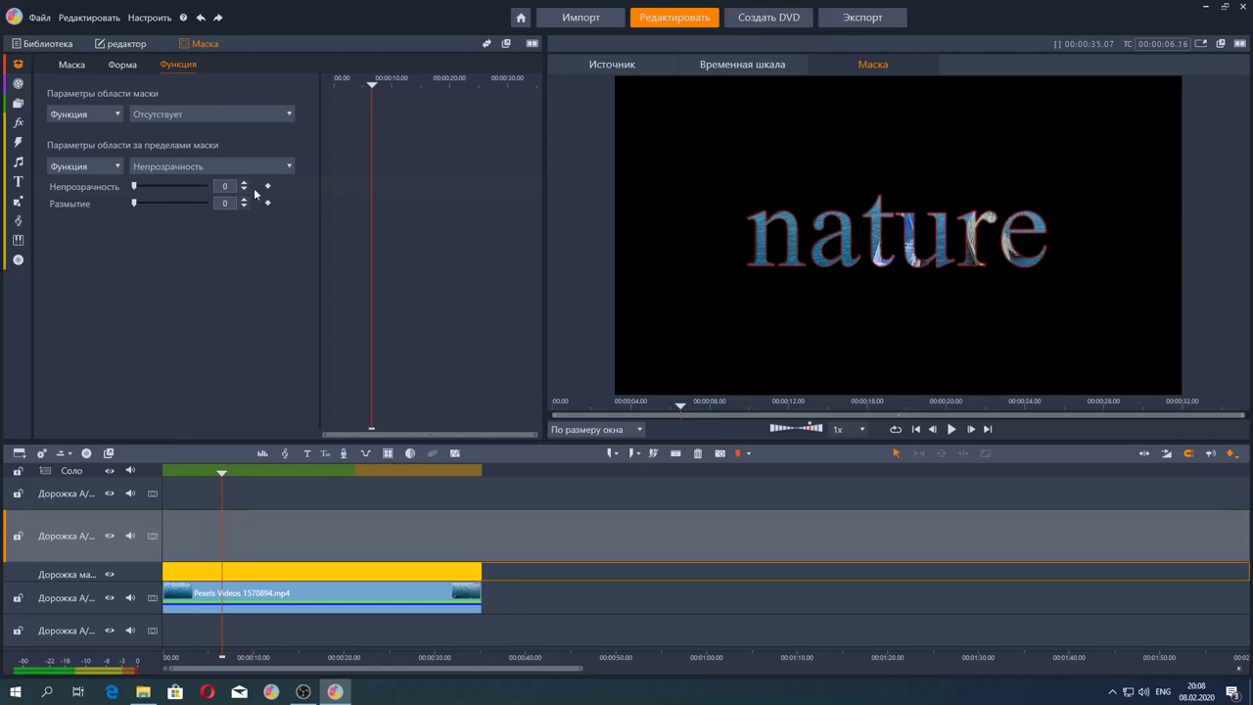
left_click(268, 186)
left_click_drag(372, 95, 447, 97)
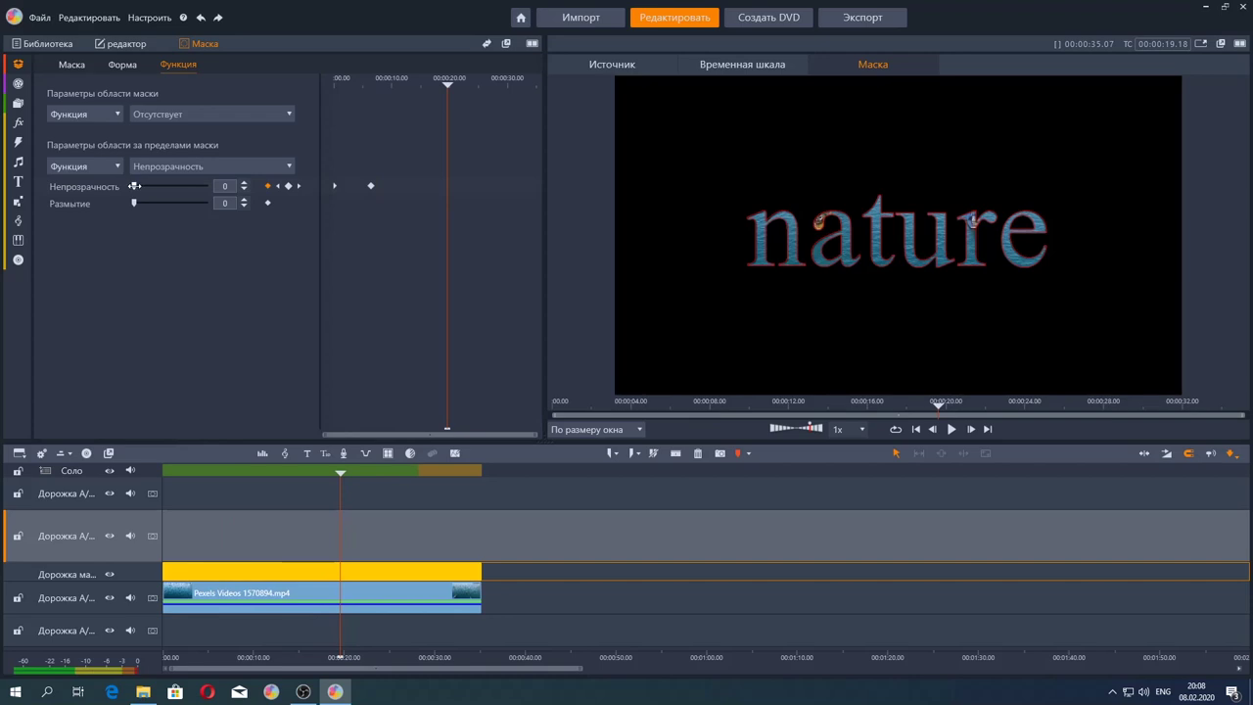
left_click_drag(134, 186, 270, 187)
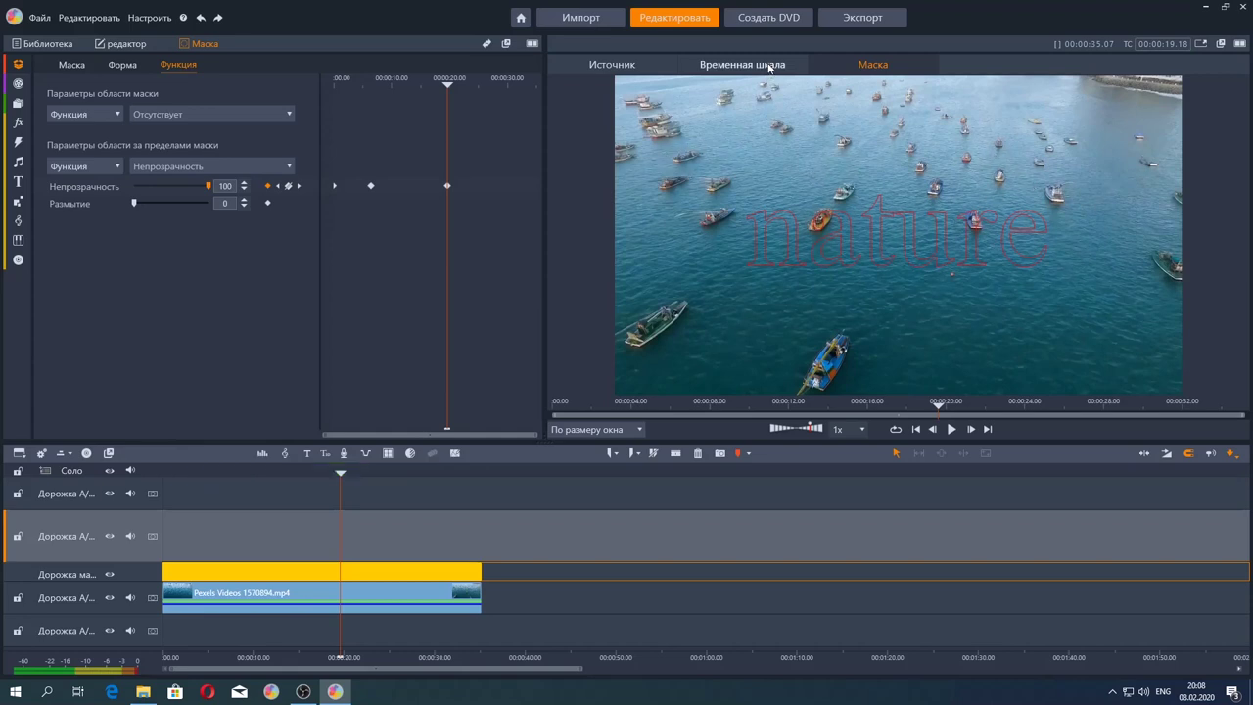
Play the timeline from the start to check the opacity animation outside the text, and stop after the full fade-in.
left_click(742, 64)
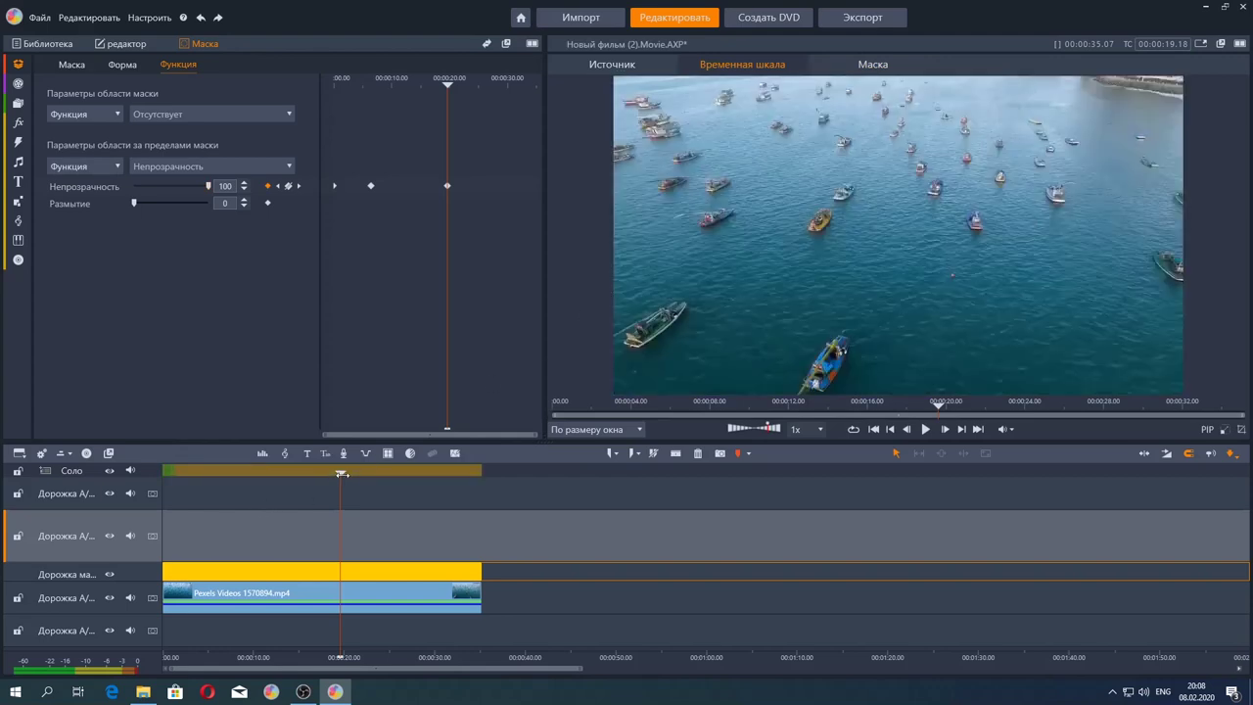
left_click_drag(341, 474, 165, 474)
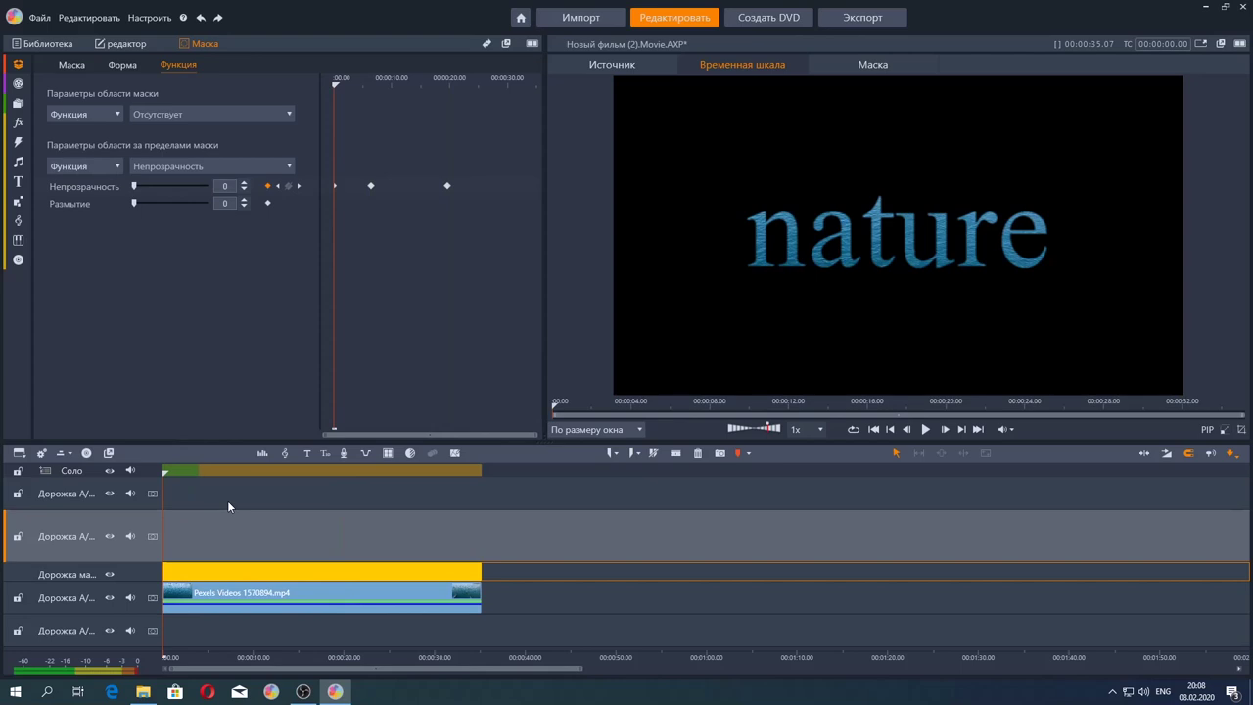
left_click(926, 429)
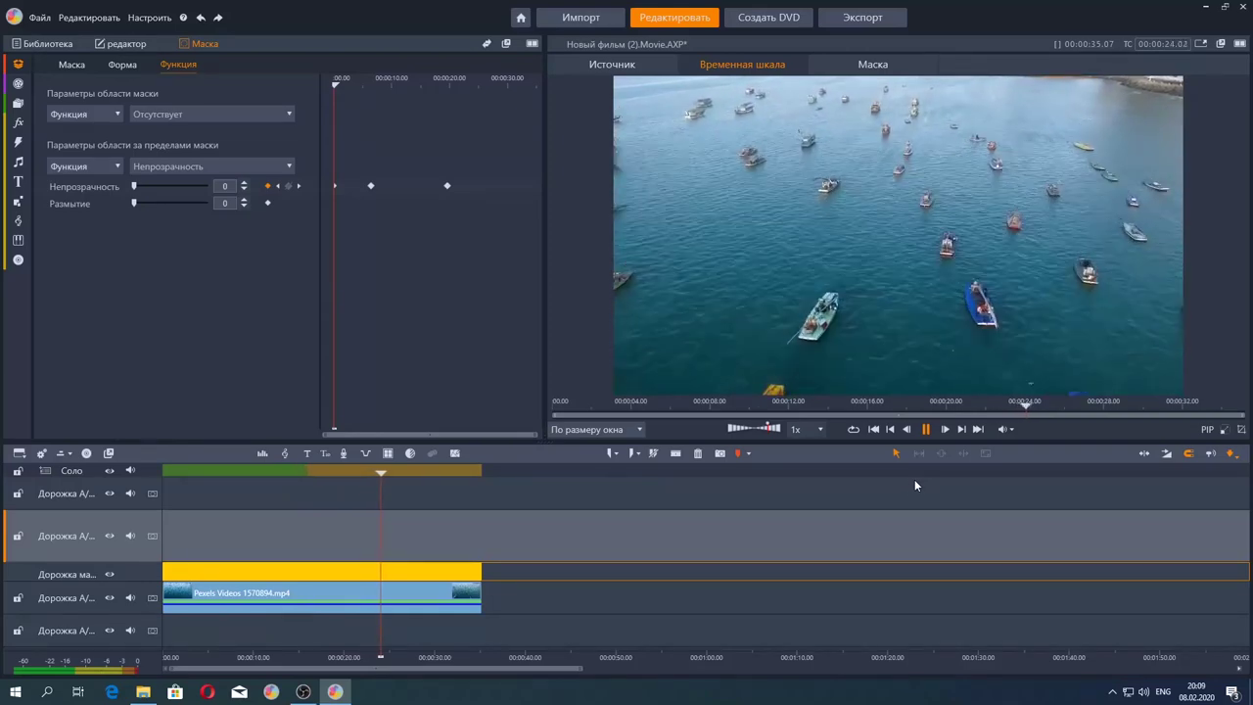
left_click(927, 429)
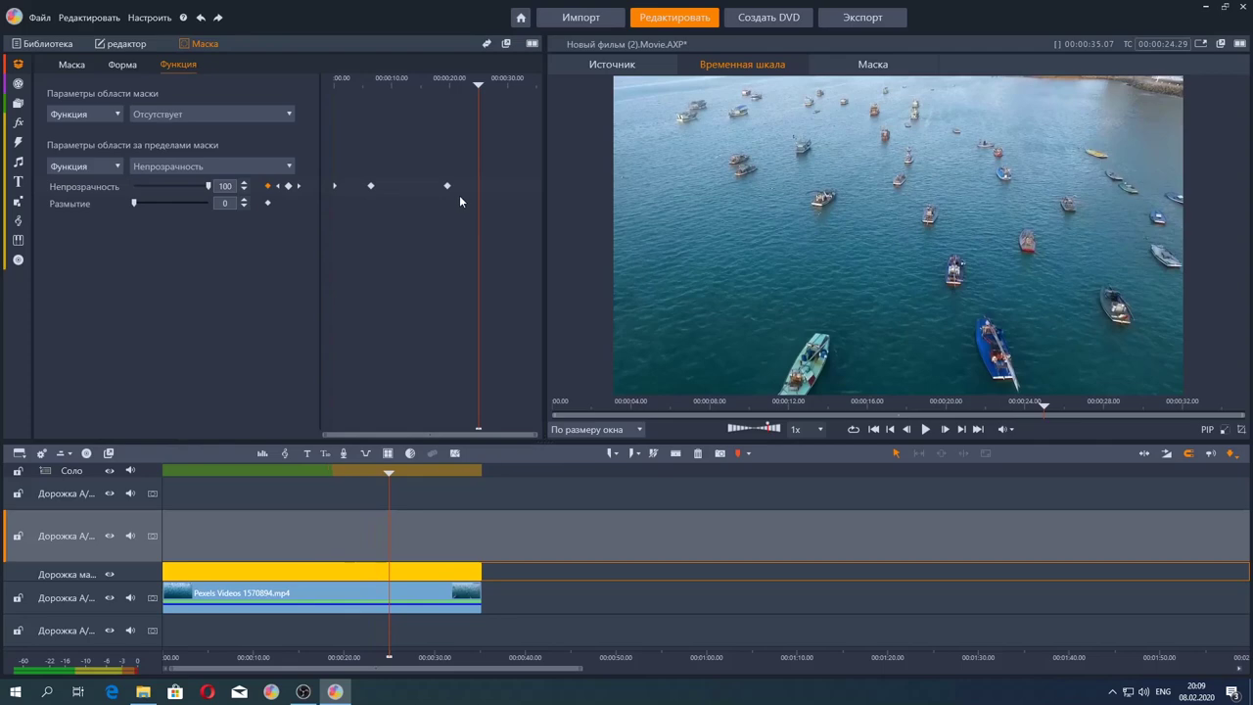
Move the two opacity keyframes earlier, to about 5 and 8 seconds, and preview the faster transition from the start.
left_click_drag(459, 195, 380, 188)
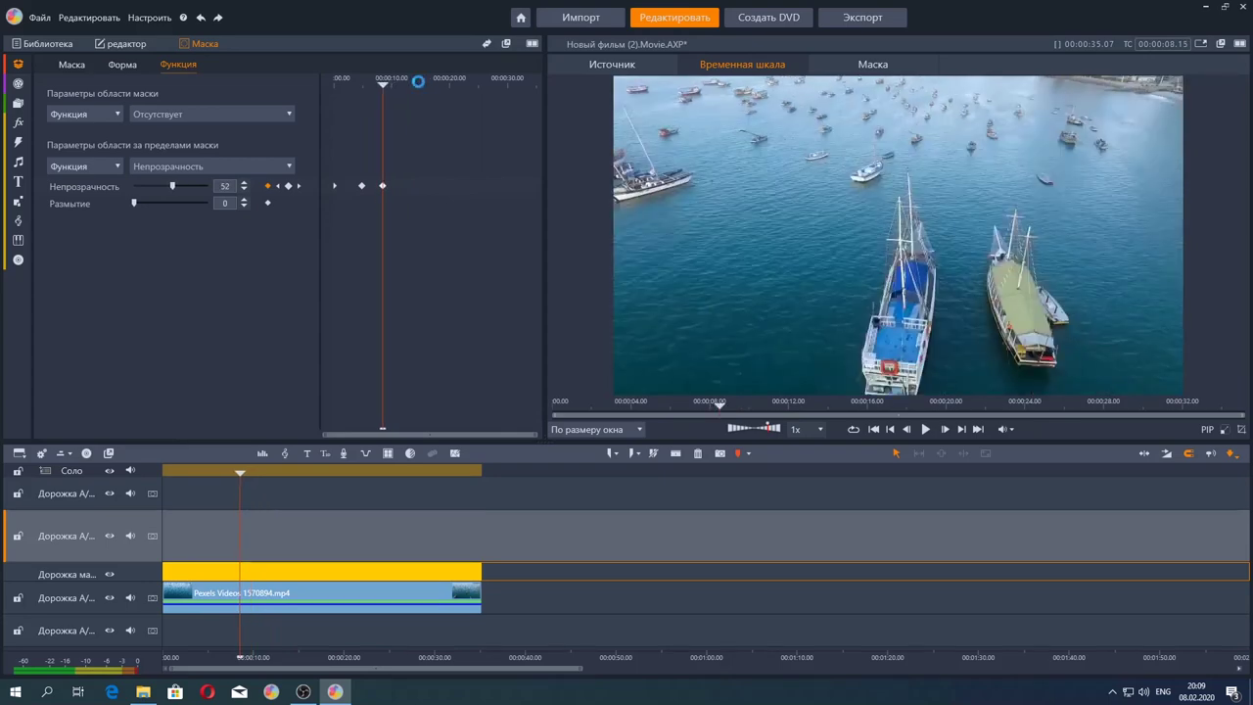
left_click_drag(384, 85, 316, 131)
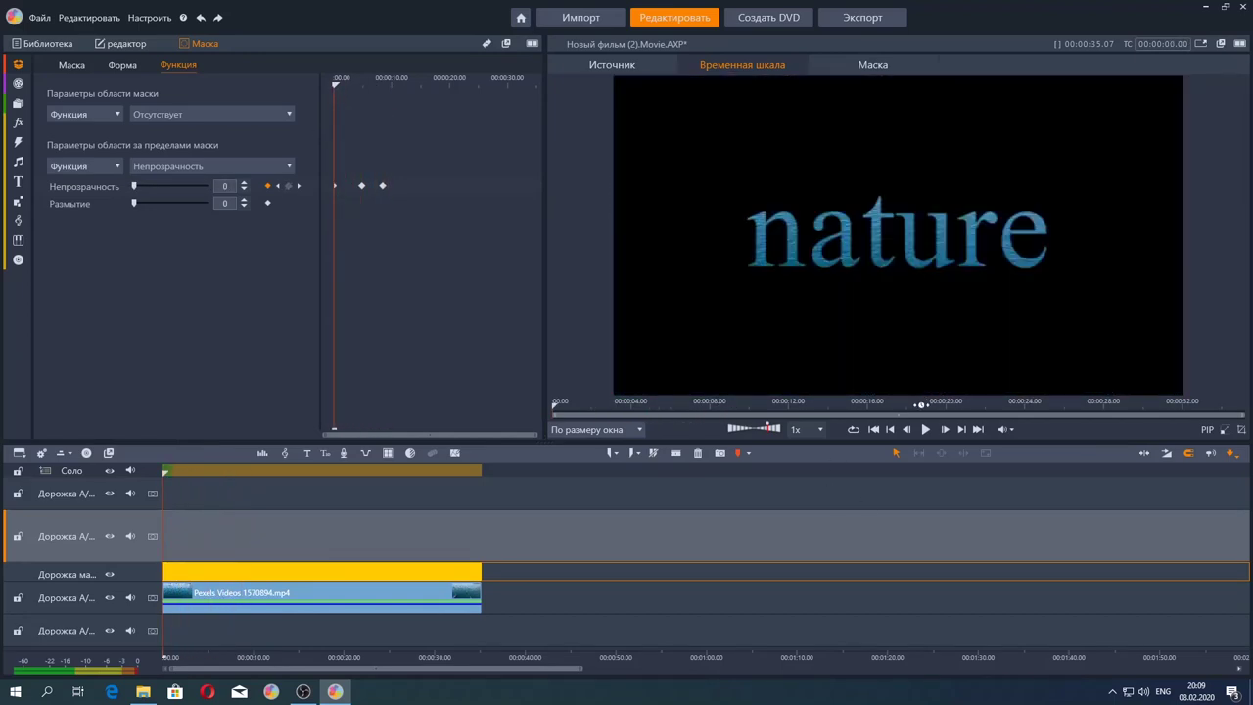
left_click(925, 430)
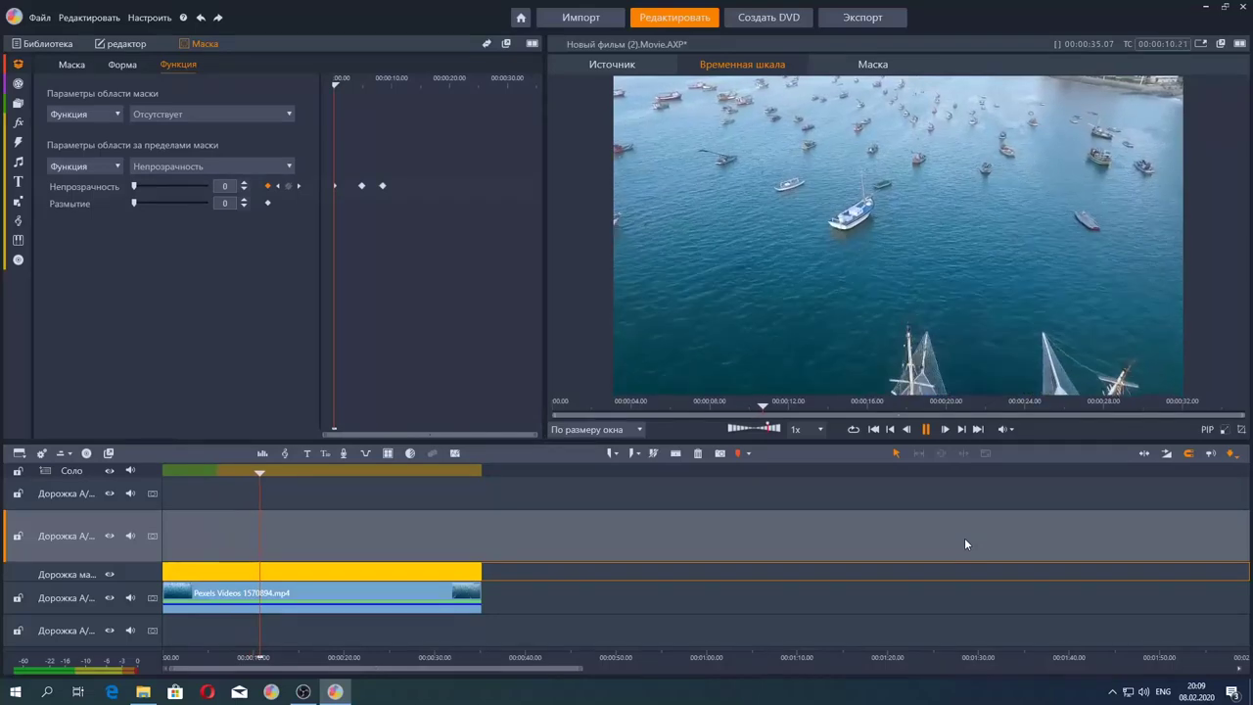
left_click(926, 429)
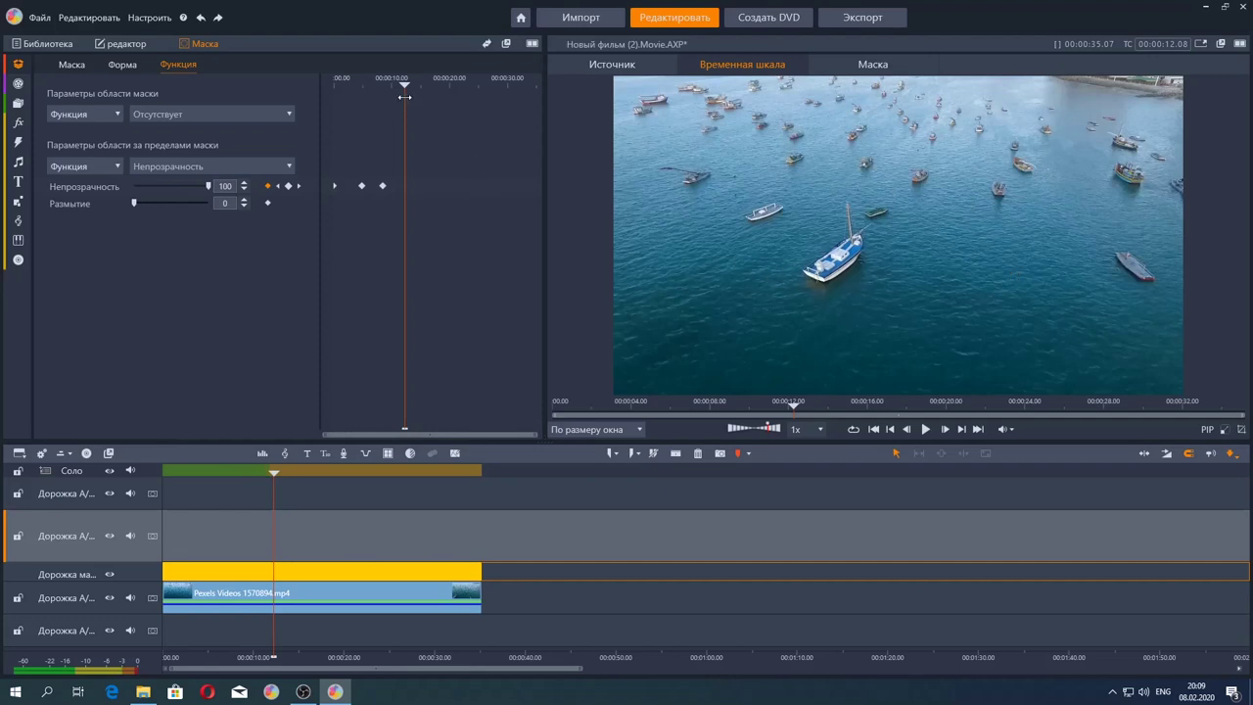
Keyframe the blur (Размытие) outside the mask from 0 at 00:00:04.29 to 100, and shift the ending keyframe to about 7 seconds.
left_click_drag(404, 96, 362, 125)
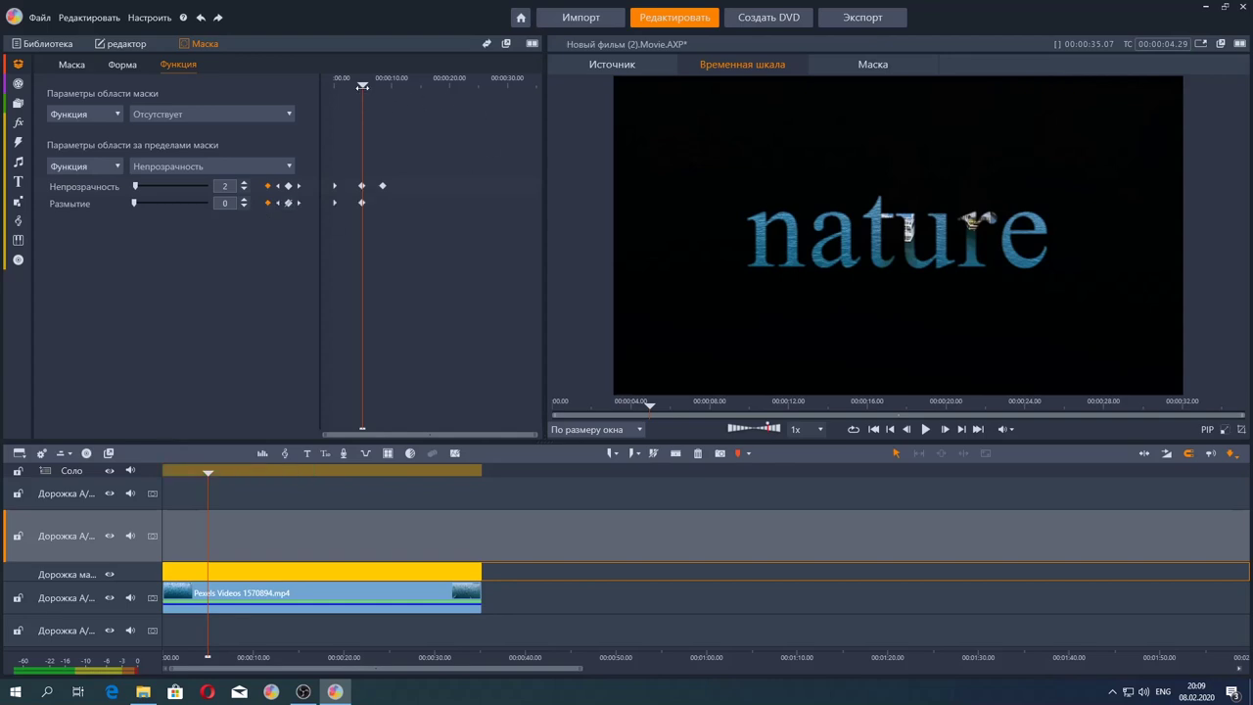
left_click_drag(362, 86, 381, 89)
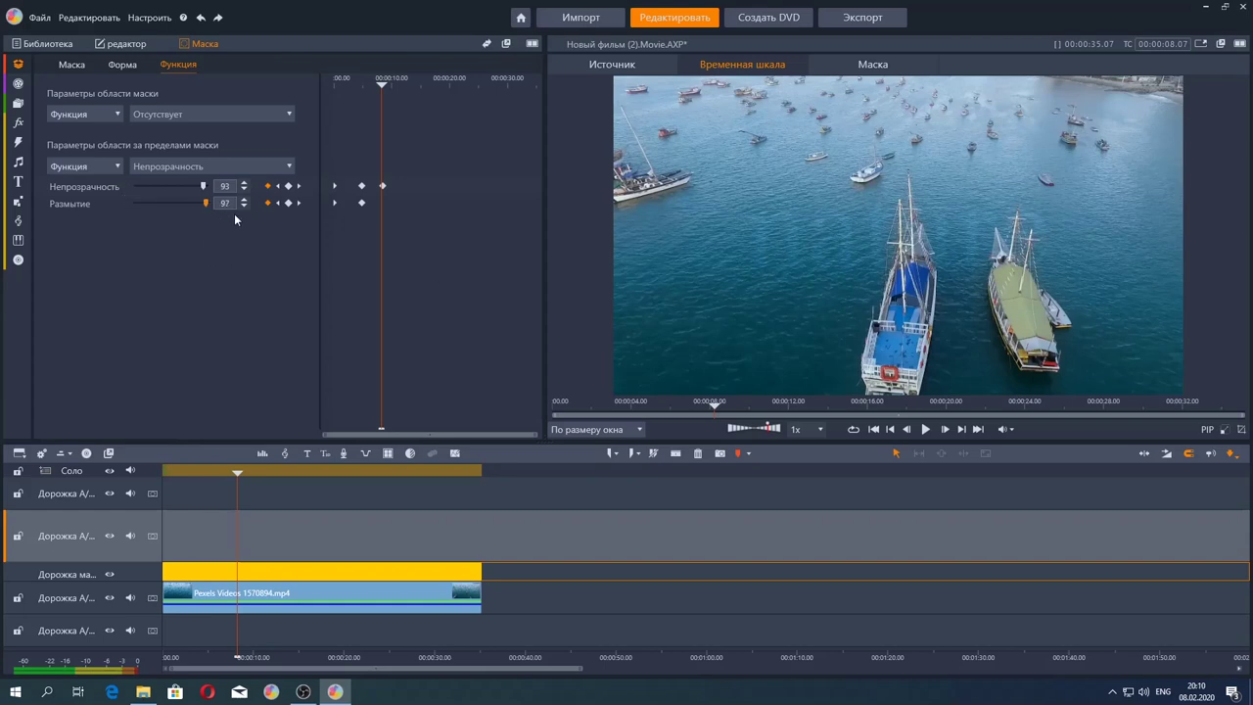
key("Right")
key("Right")
key("Right")
mouse_move(380, 97)
left_mouse_down()
mouse_move(359, 101)
mouse_move(372, 103)
left_mouse_up()
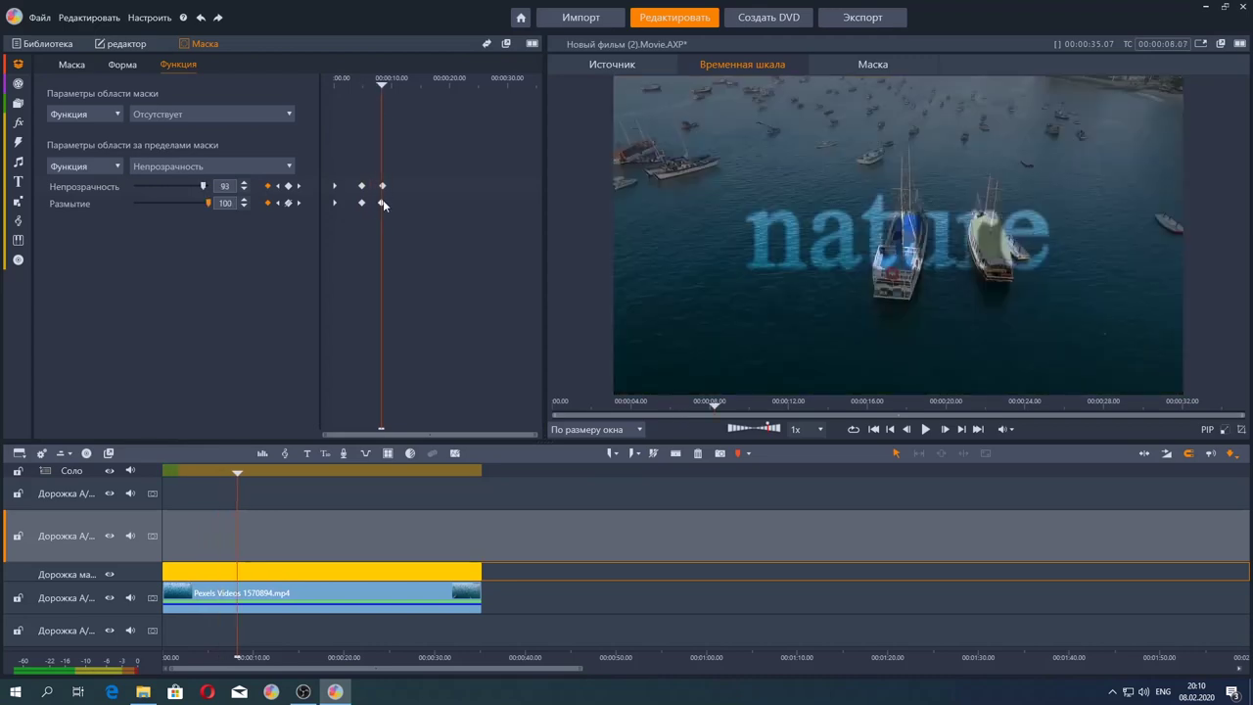
left_click_drag(382, 203, 377, 204)
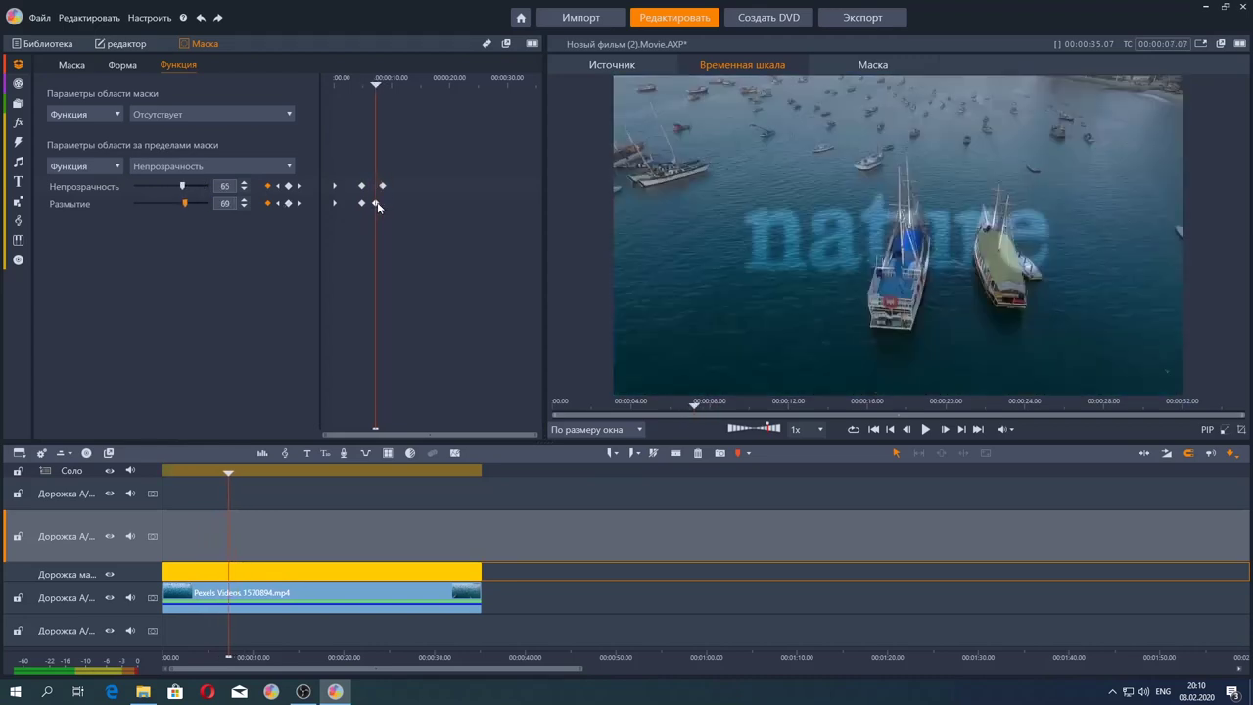
Play the timeline from the start to check the combined opacity and blur transition, and stop after the full frame appears.
left_click(377, 201)
left_click_drag(375, 94, 304, 110)
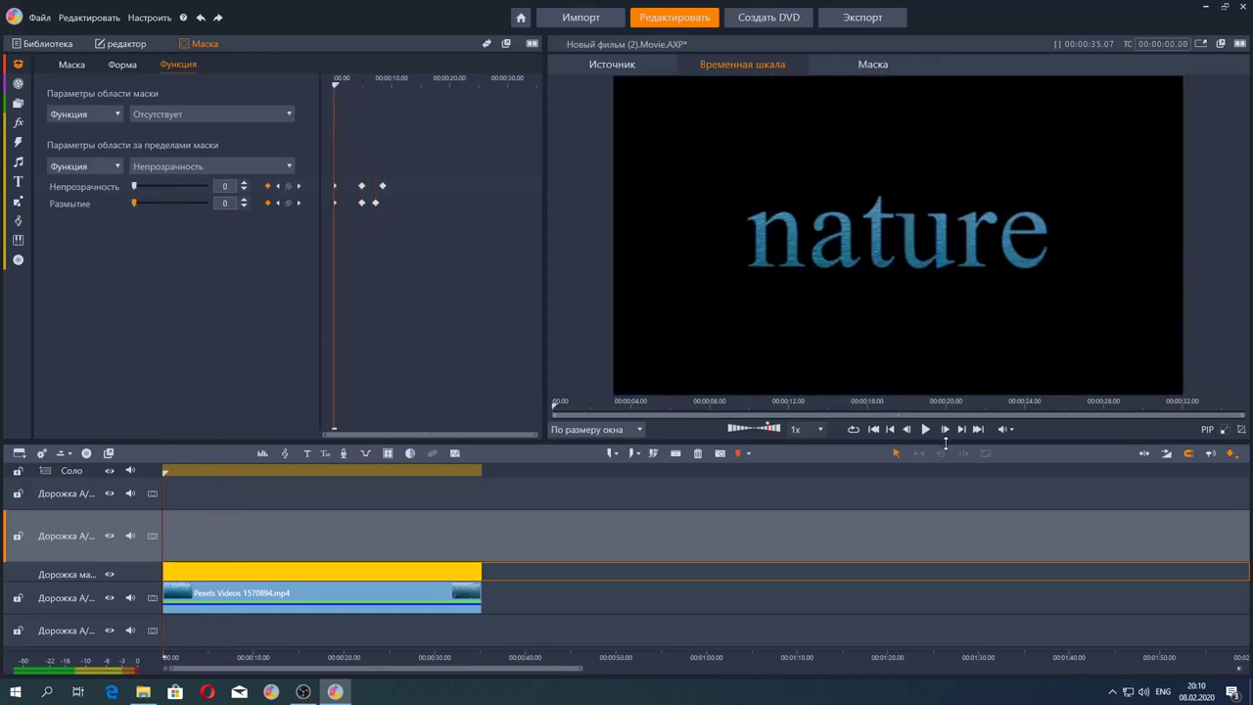
left_click(924, 430)
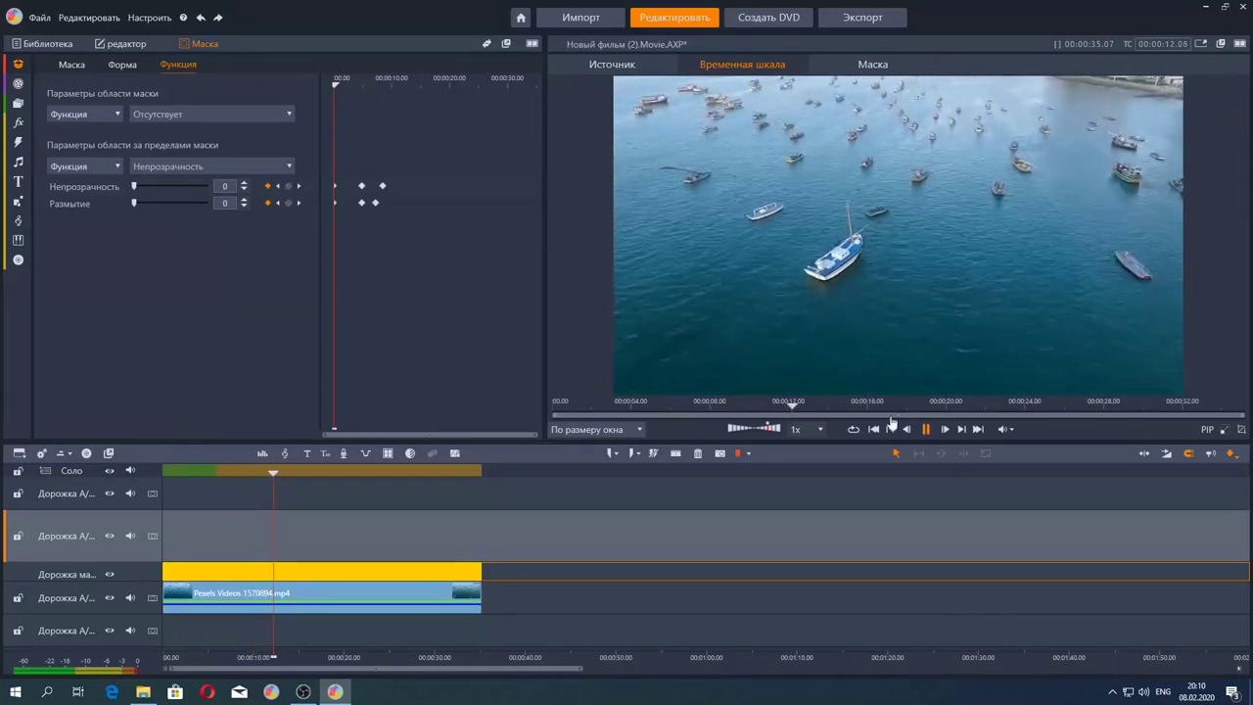
left_click(925, 428)
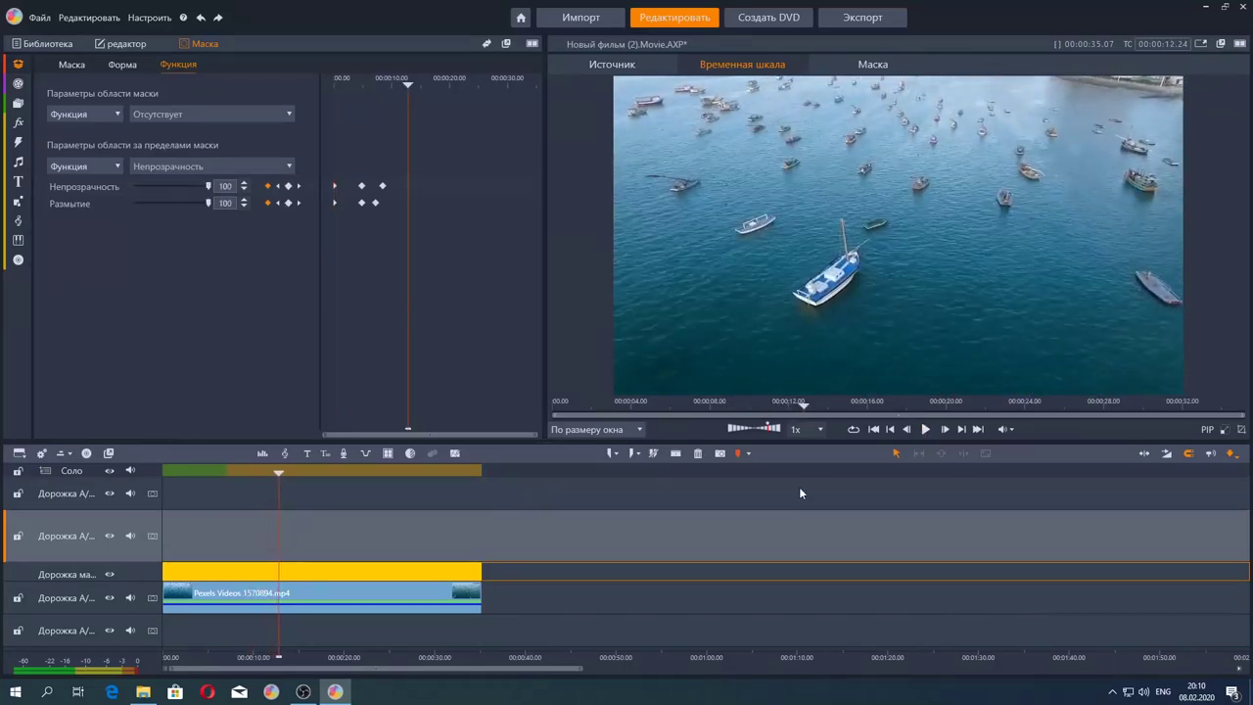
Set the function outside the mask to Отсутствует and the function of the mask area to Непрозрачность.
left_click(867, 66)
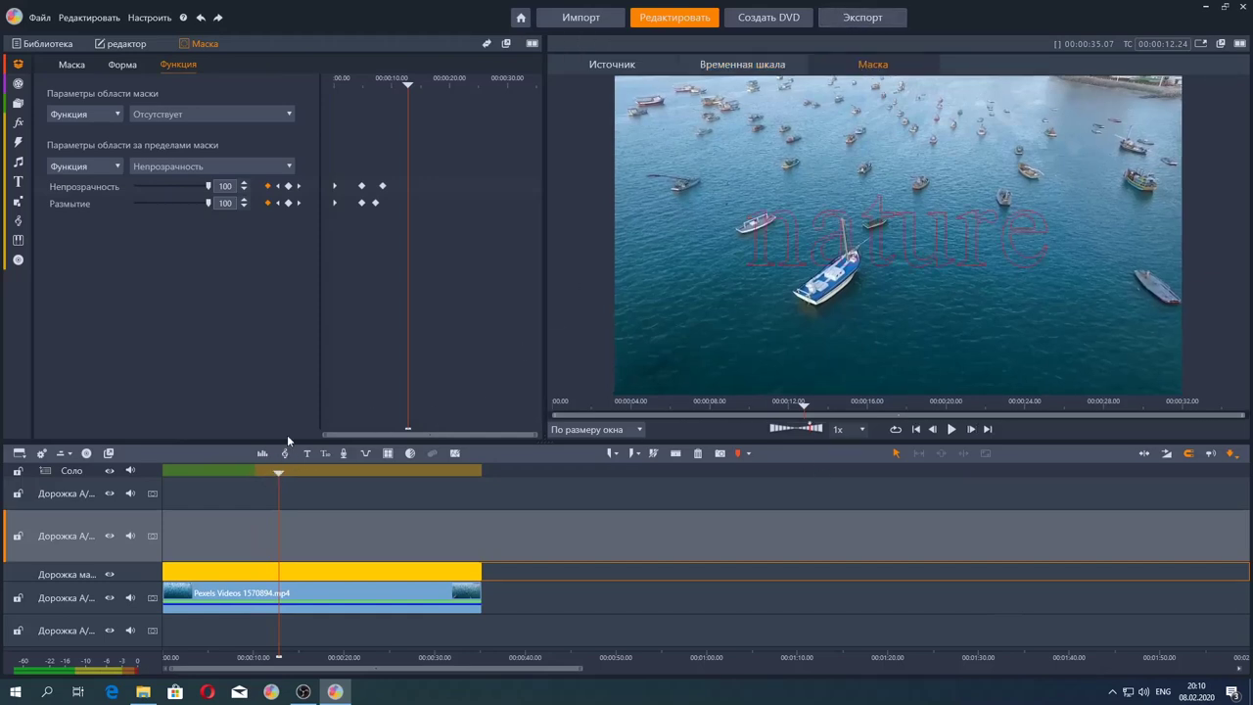
left_click(289, 167)
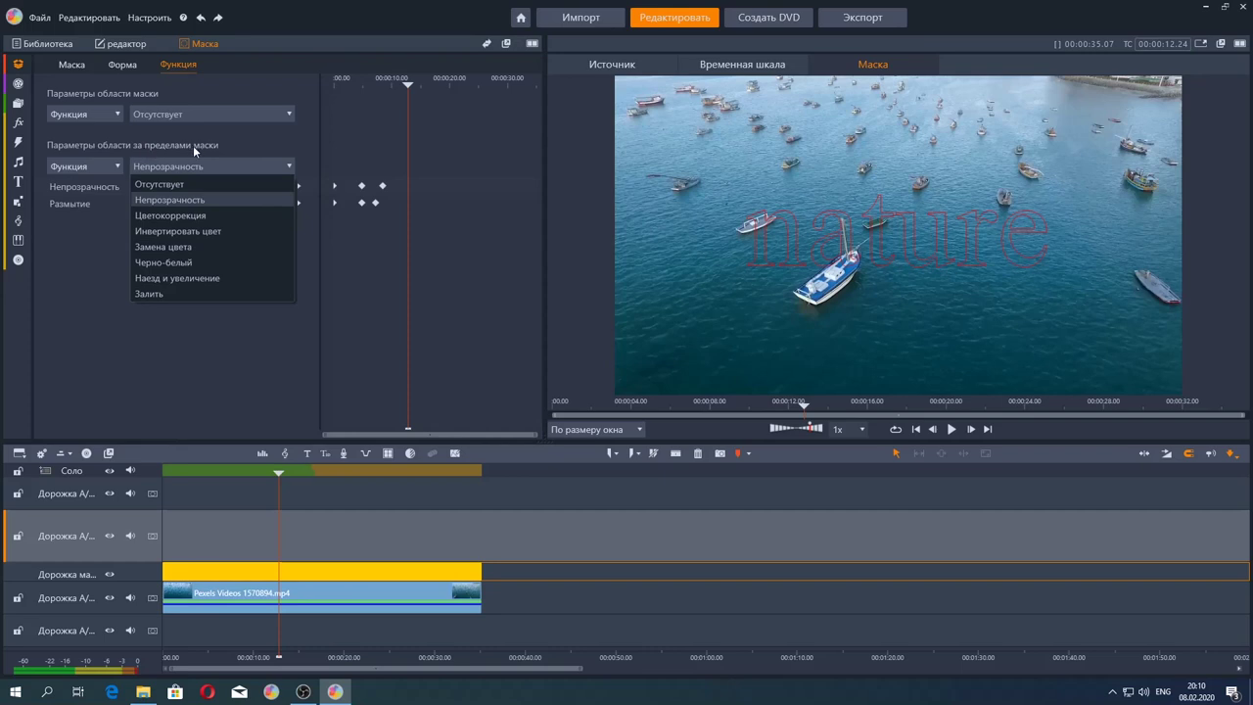
left_click(173, 182)
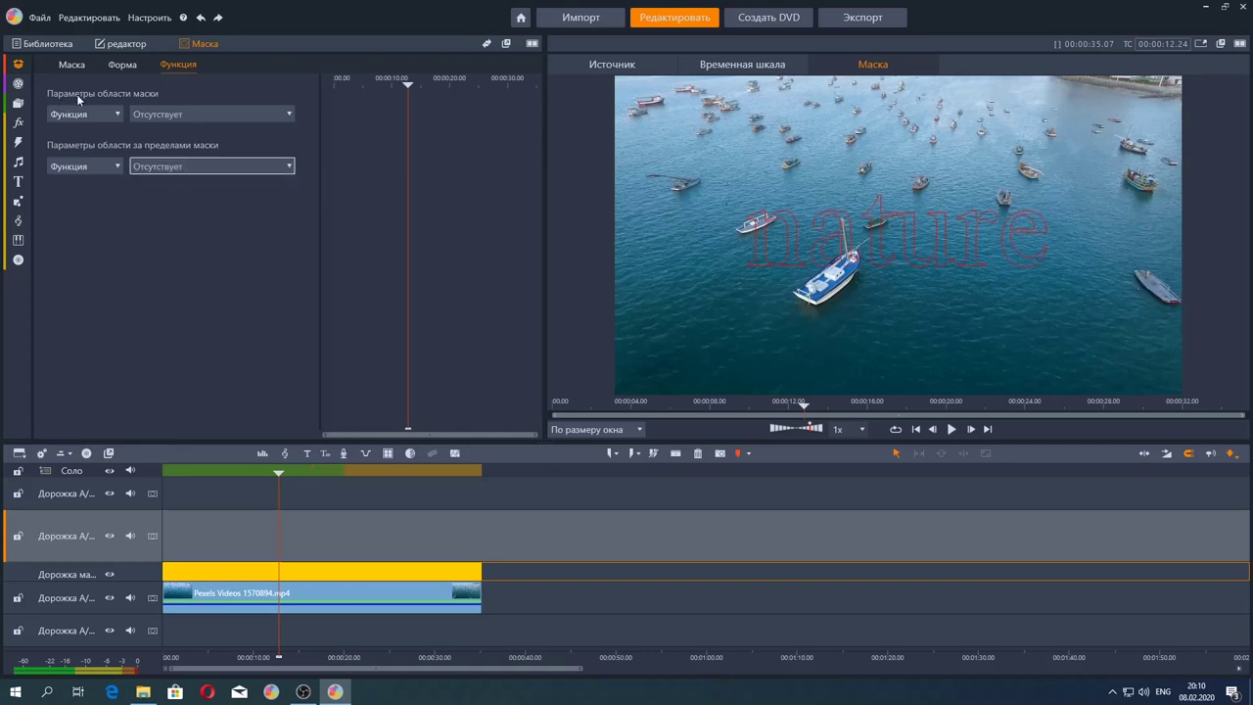
left_click(291, 114)
left_click(270, 147)
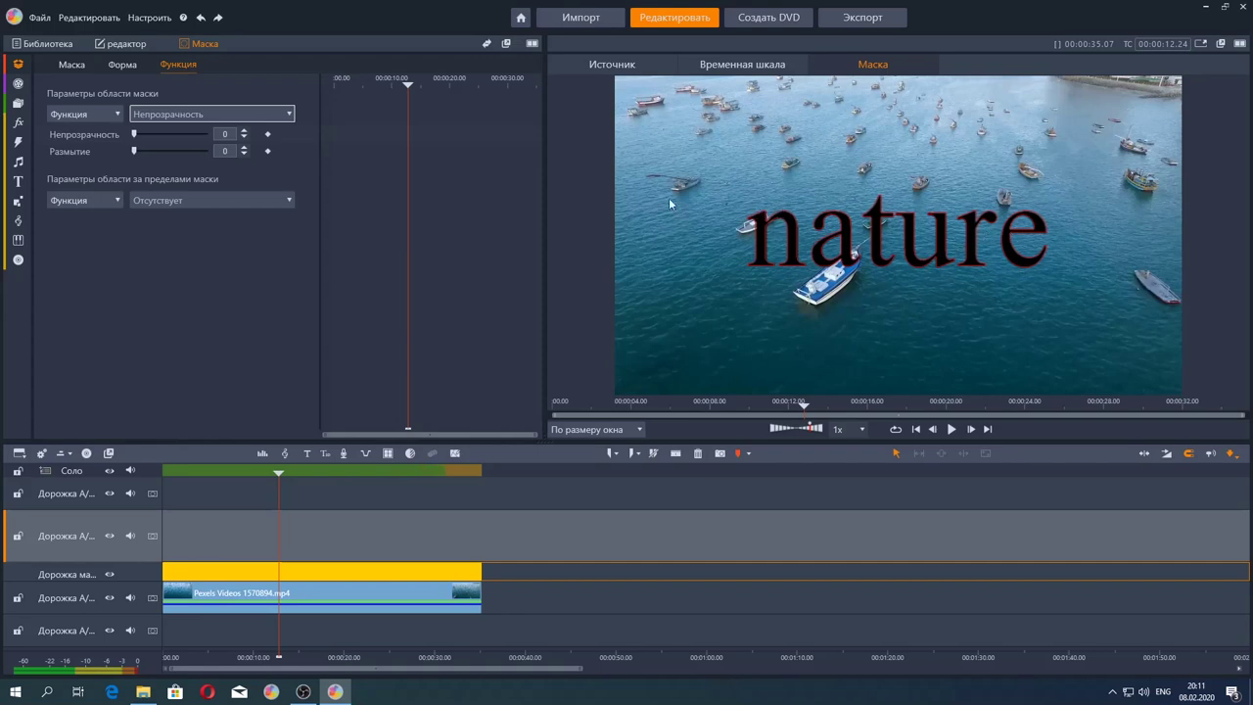
Place IMG_0686.jpg on the track below the masked video, spanning the video's full length, and return to the timeline start.
left_click(47, 43)
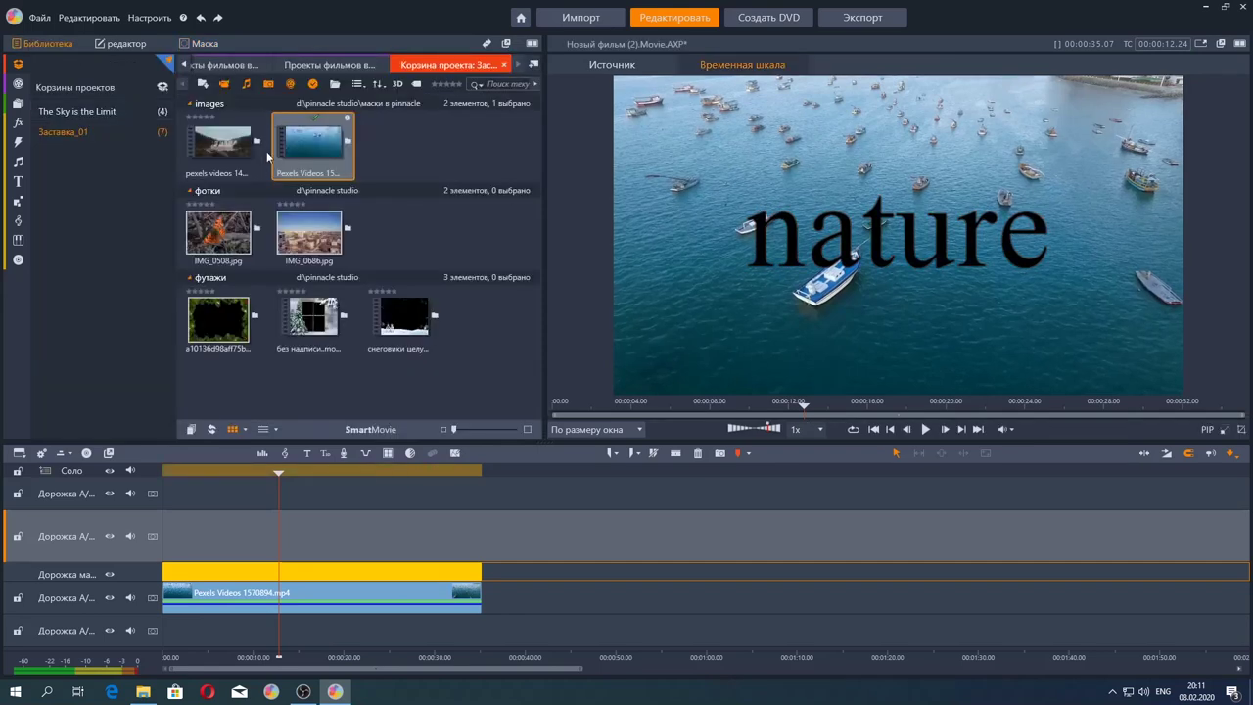
right_click(309, 229)
left_click(310, 233)
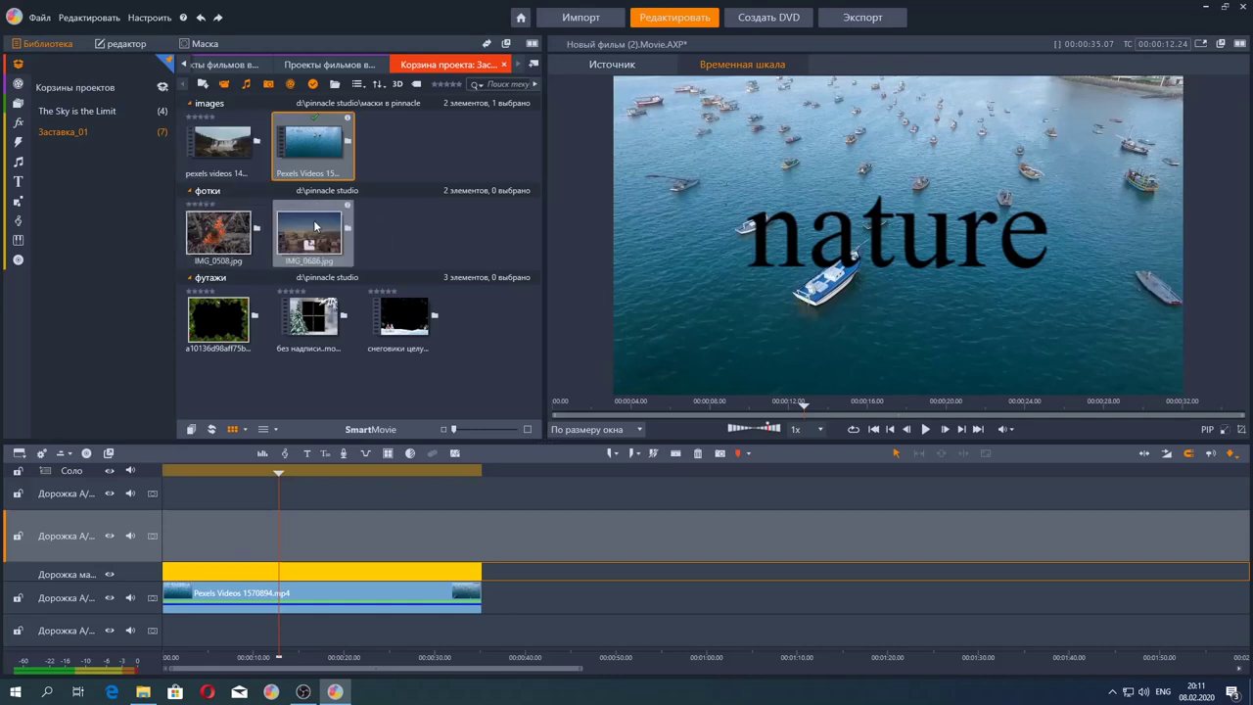
left_click_drag(309, 233, 478, 652)
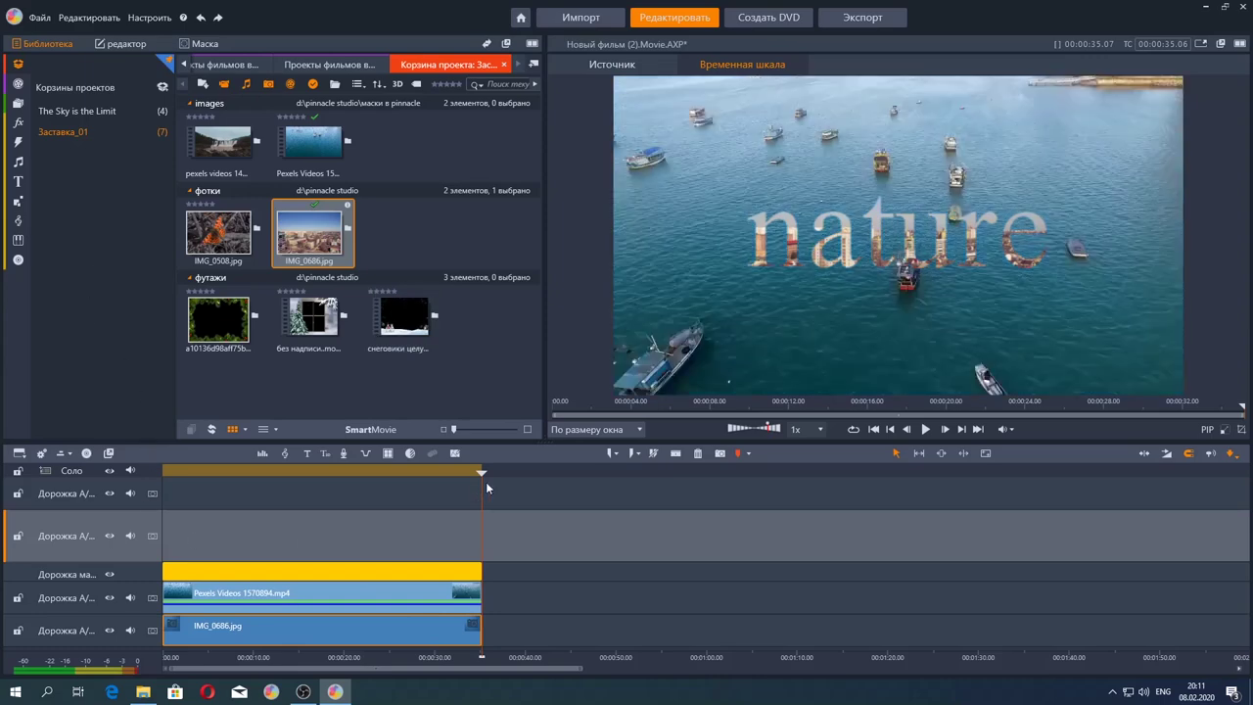
left_click_drag(483, 472, 174, 475)
Keyframe the mask area's opacity (Непрозрачность) at 0 at 00:00:01.23 and at 100 at 00:00:05.03.
left_click_drag(147, 531, 298, 502)
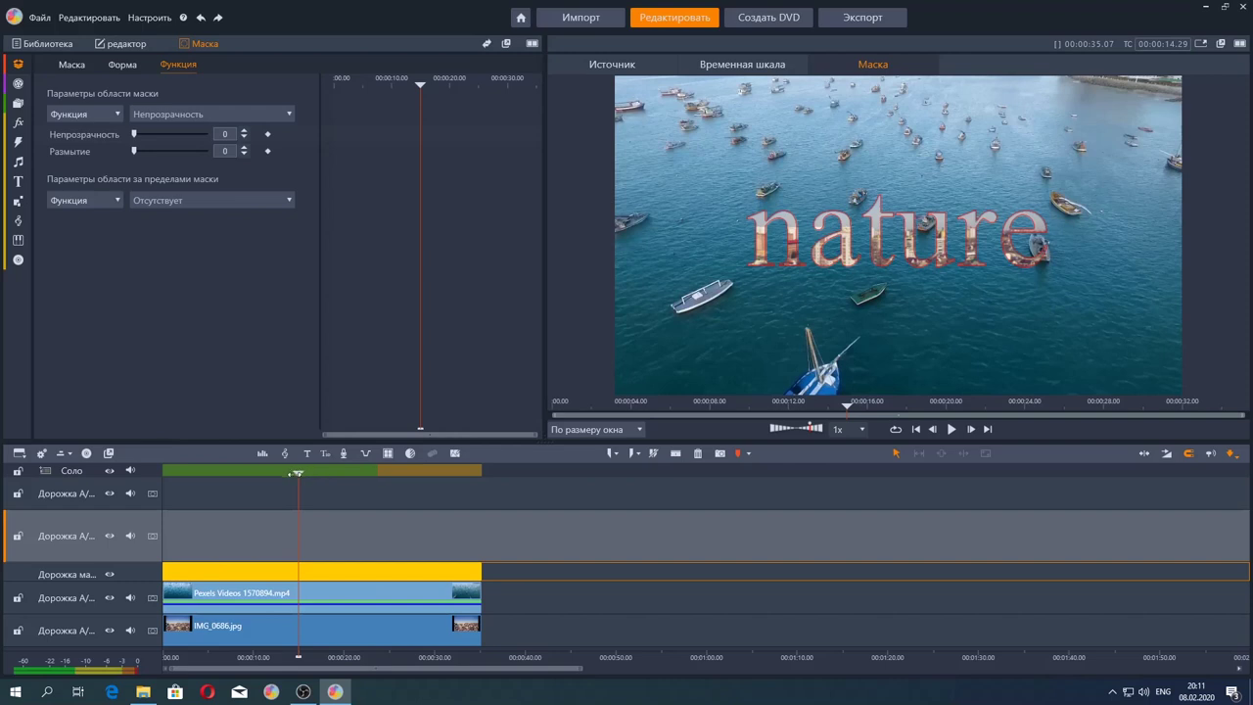
left_click_drag(299, 476, 178, 516)
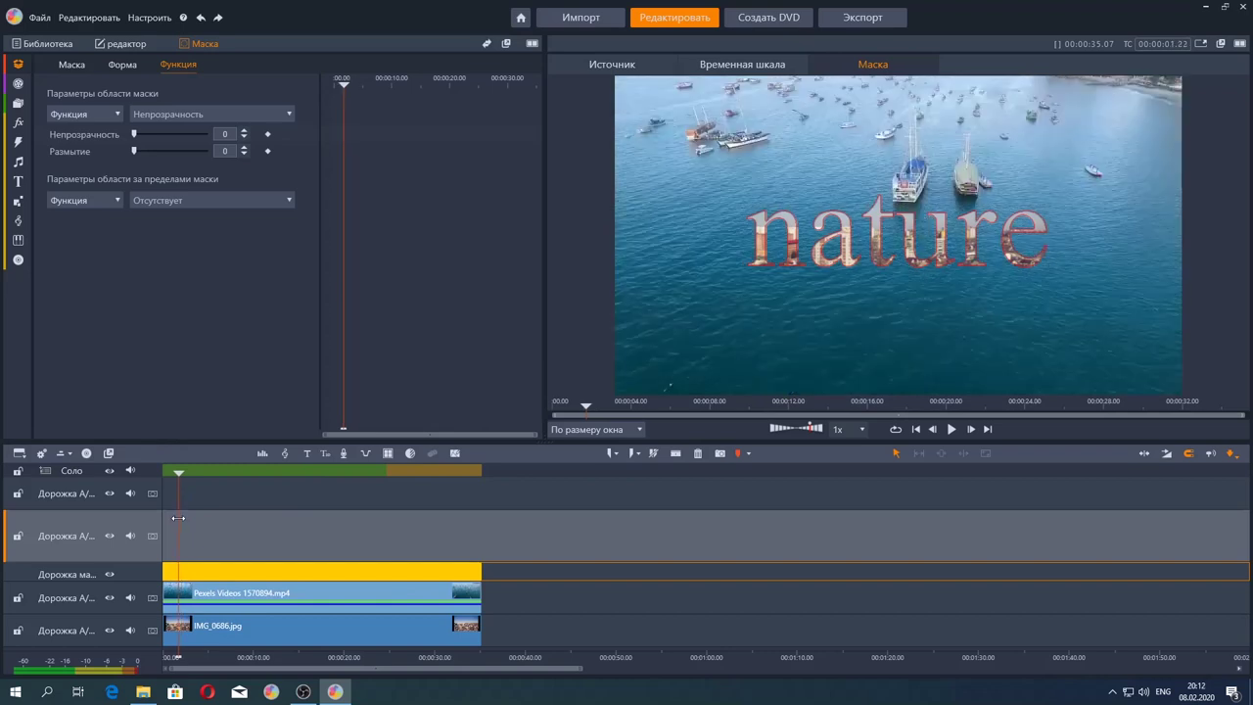
left_click(268, 135)
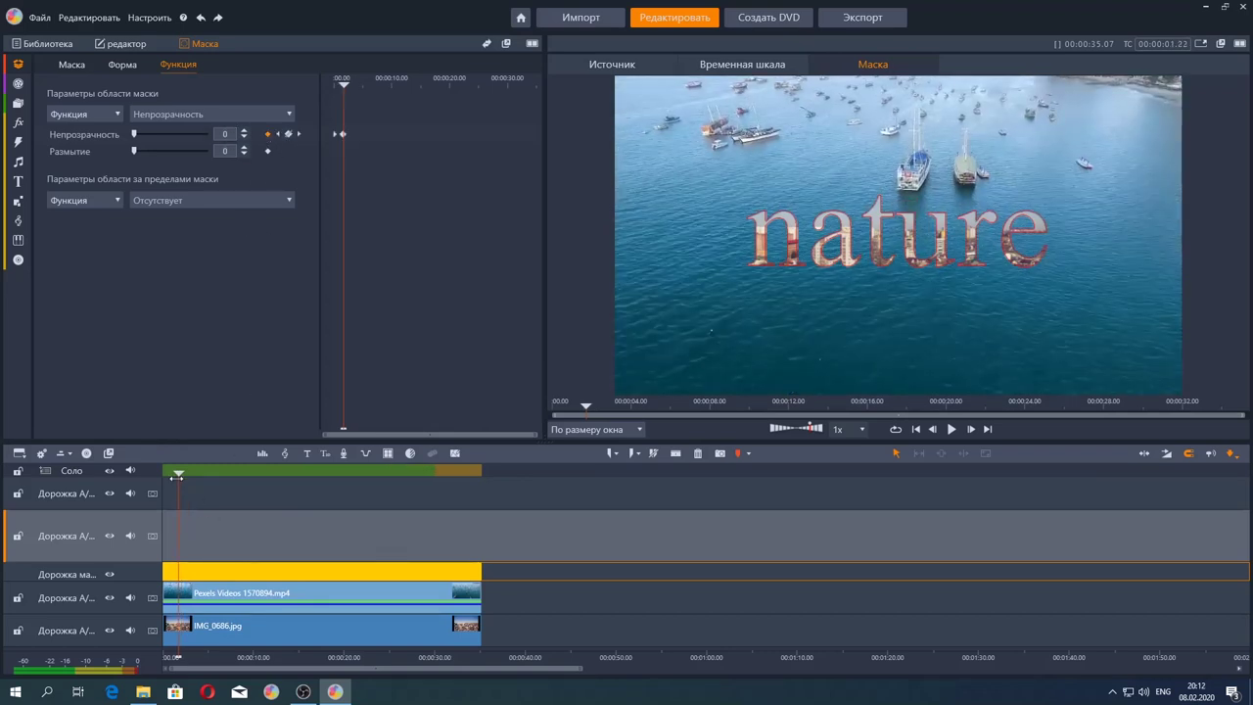
left_click_drag(177, 475, 208, 474)
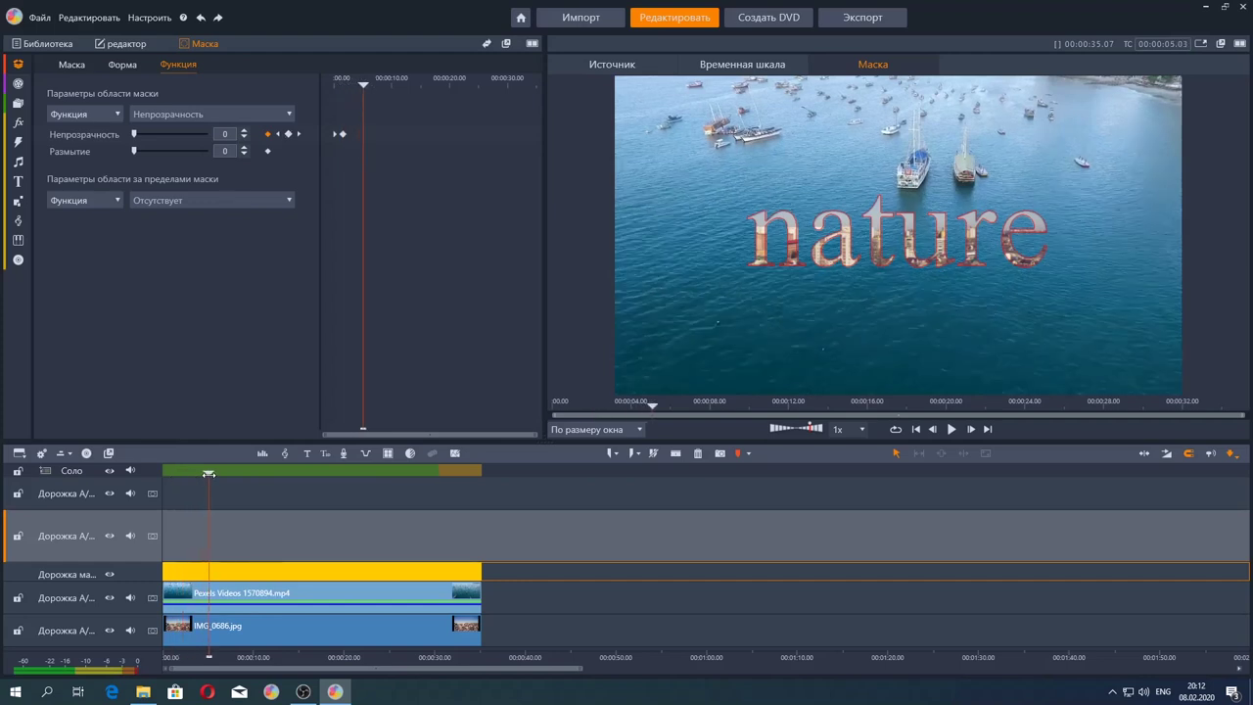
left_click_drag(134, 135, 201, 134)
left_click(242, 130)
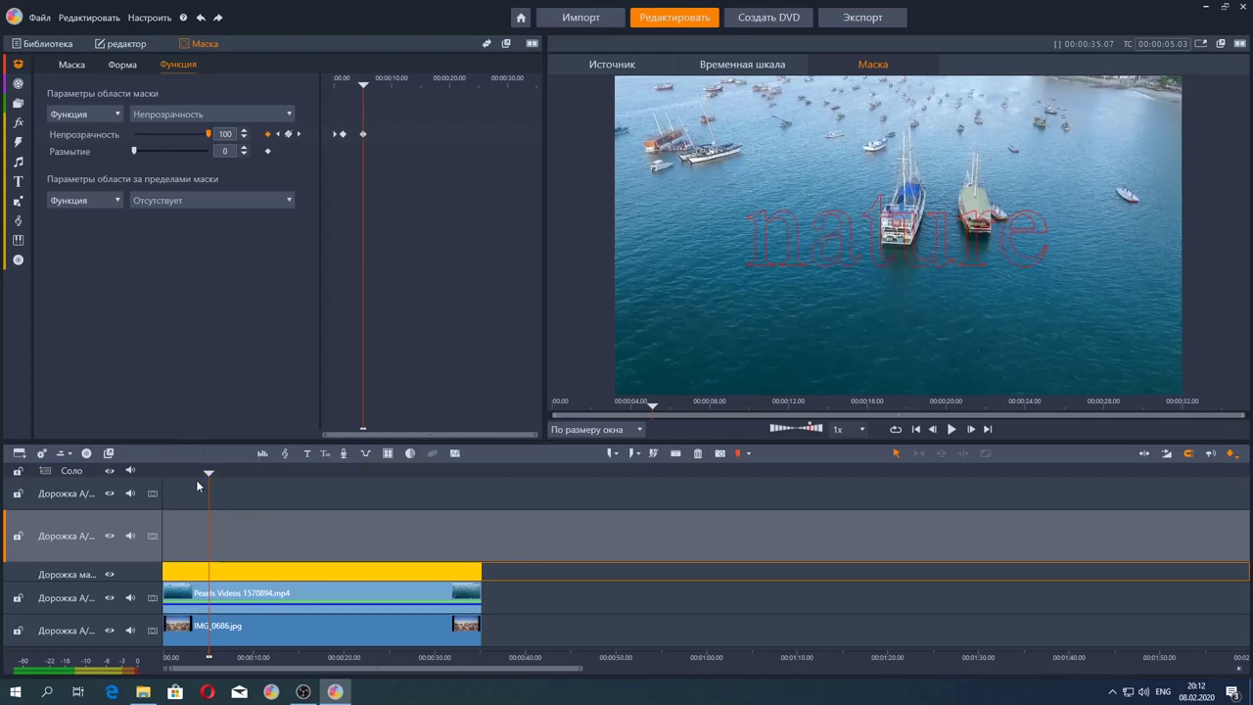
Play the timeline from the start to check the photo-filled text dissolving into the video, and return to the start.
left_click_drag(210, 474, 164, 475)
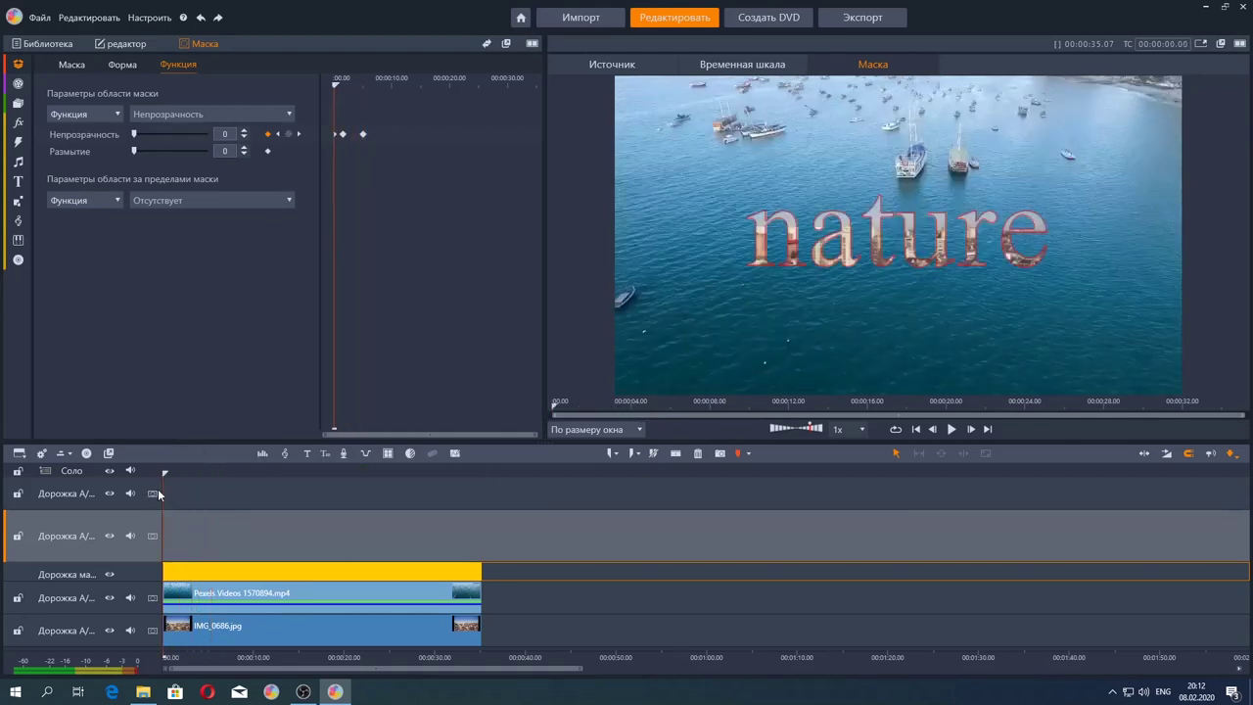
left_click(742, 65)
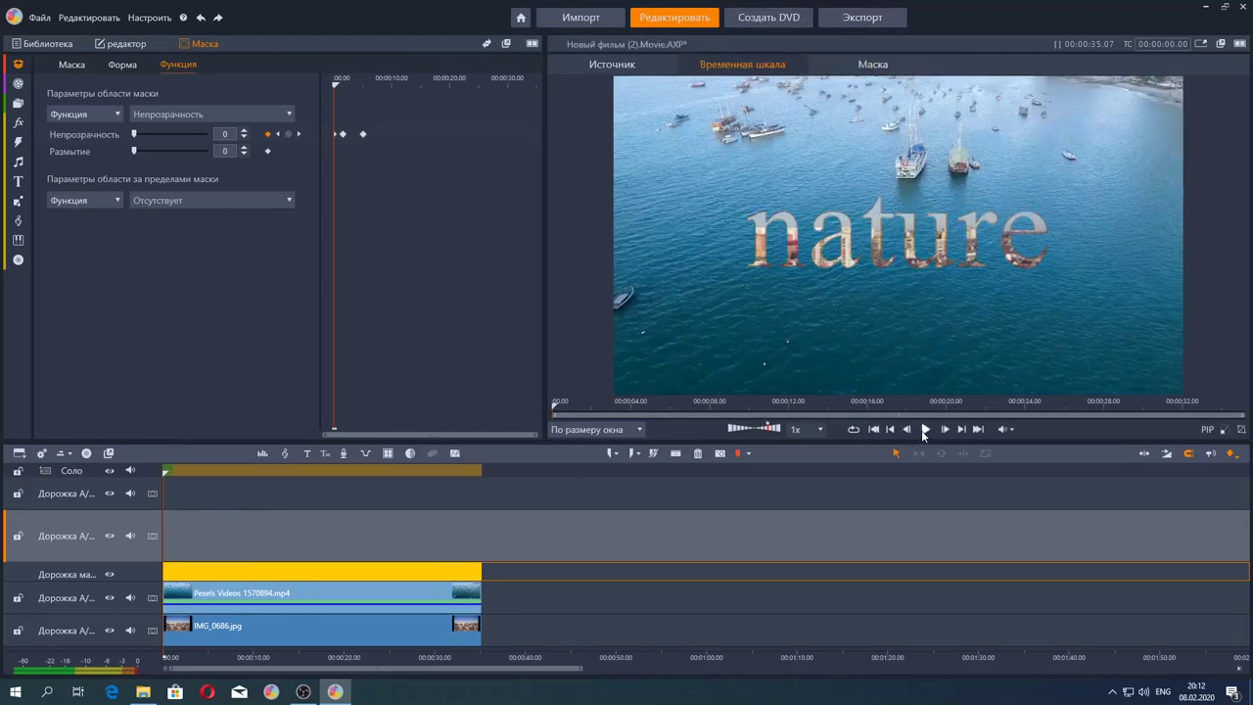
left_click(924, 431)
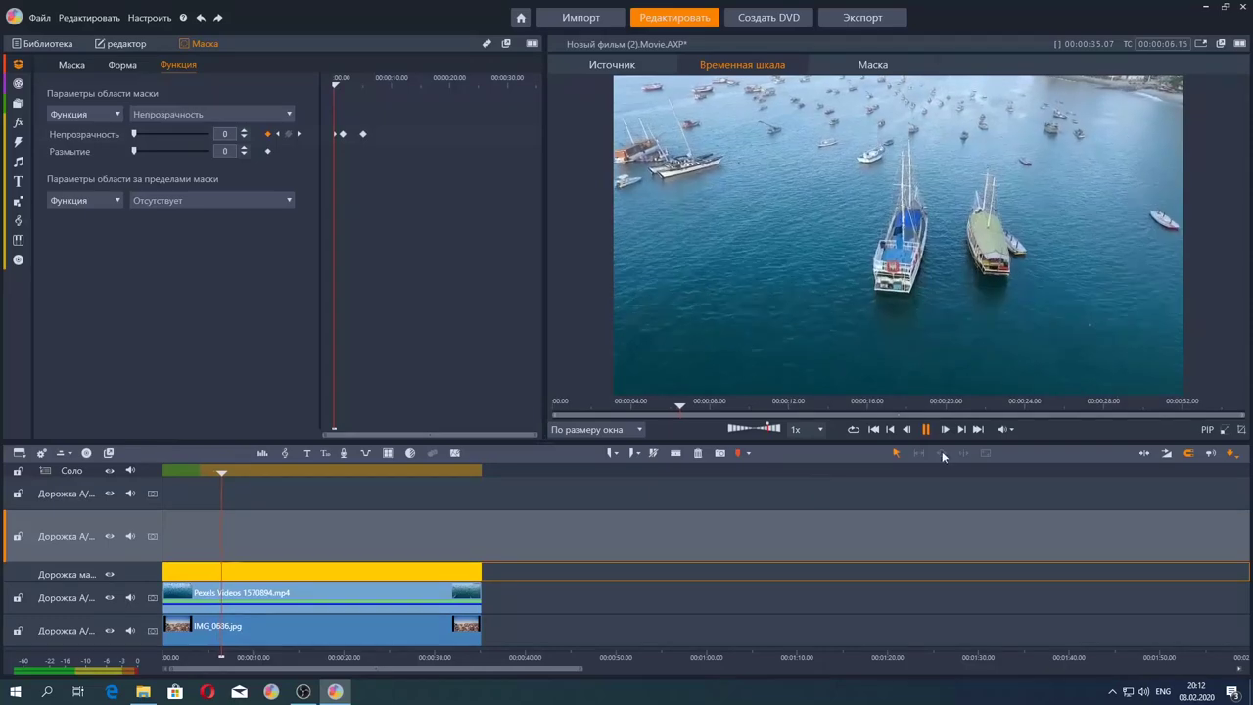
left_click(928, 431)
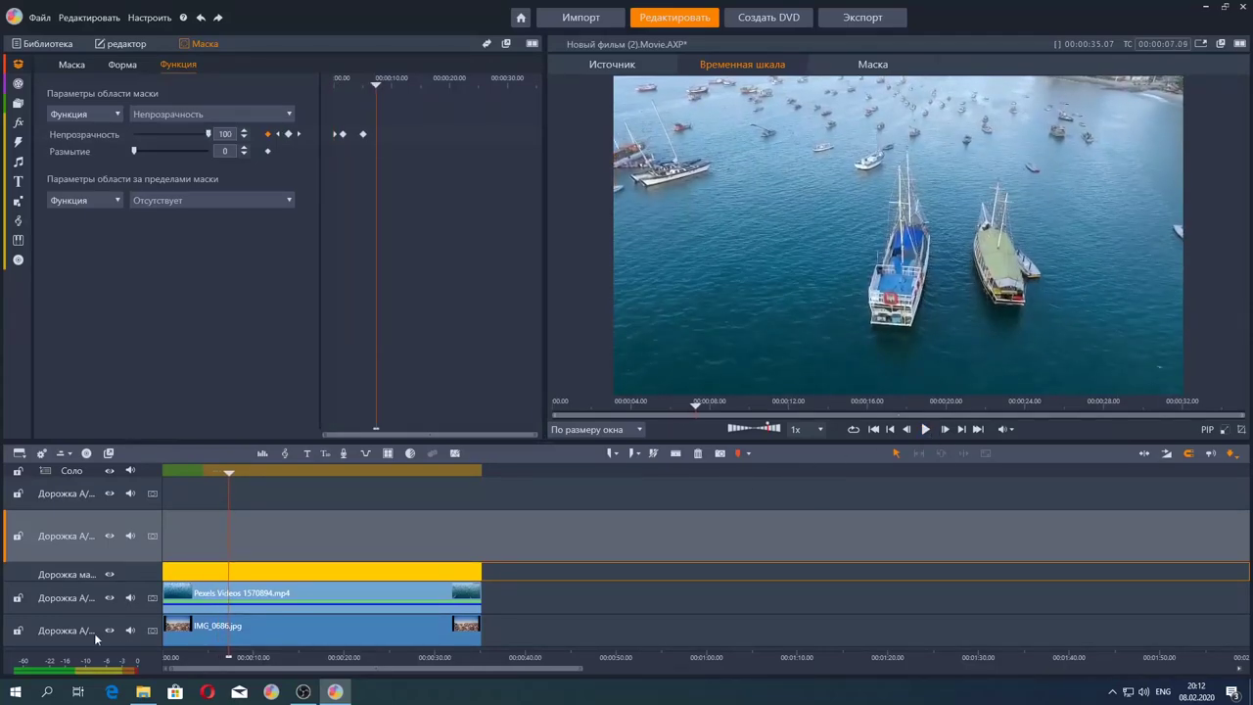
left_click_drag(230, 480, 157, 499)
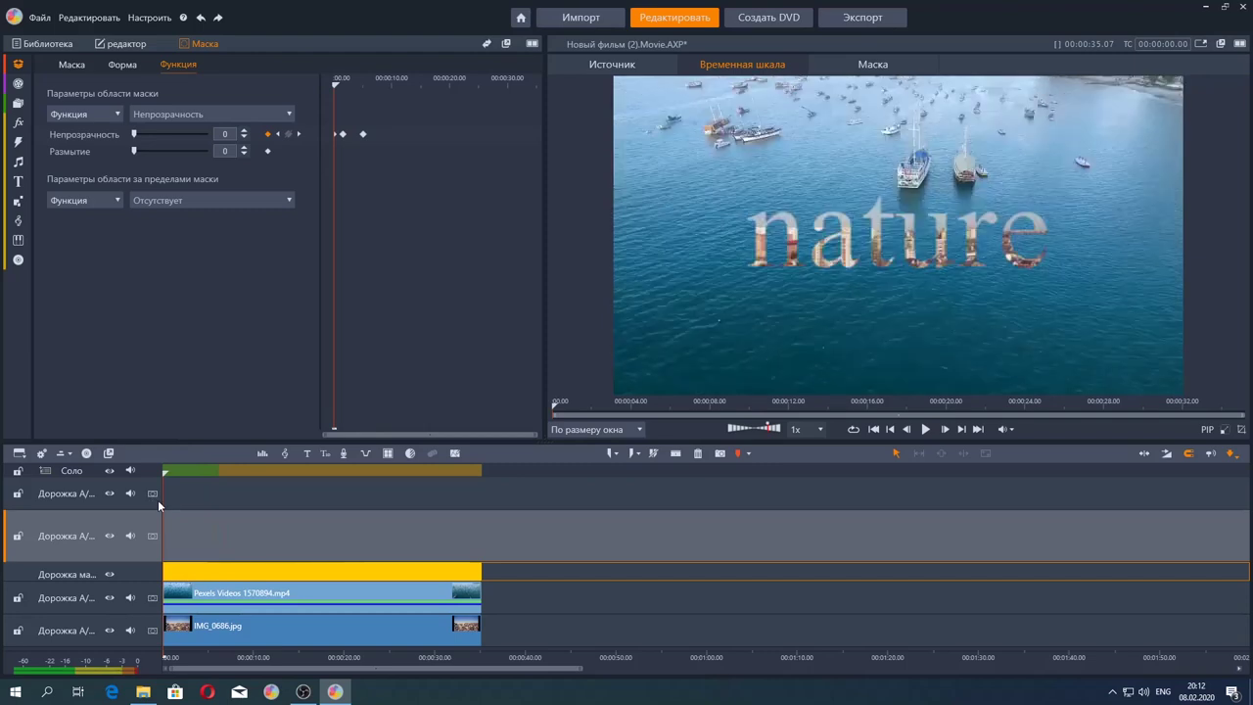
left_click(178, 481)
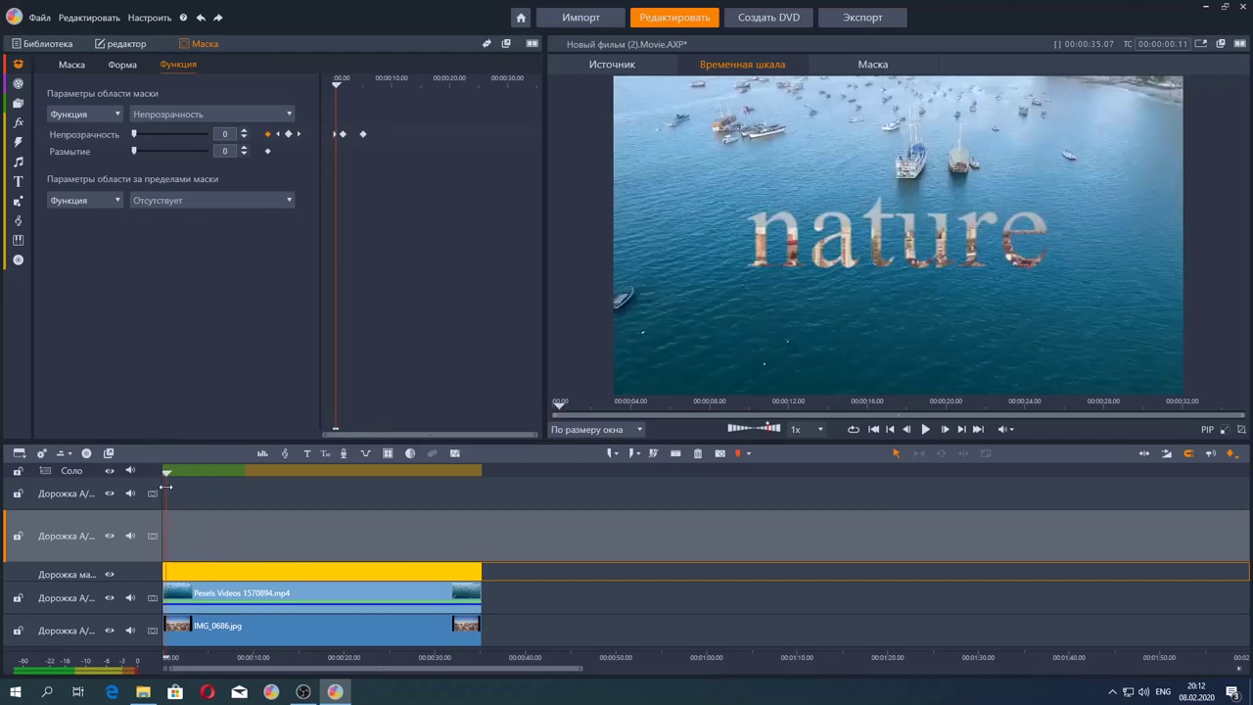
left_click_drag(178, 484, 154, 502)
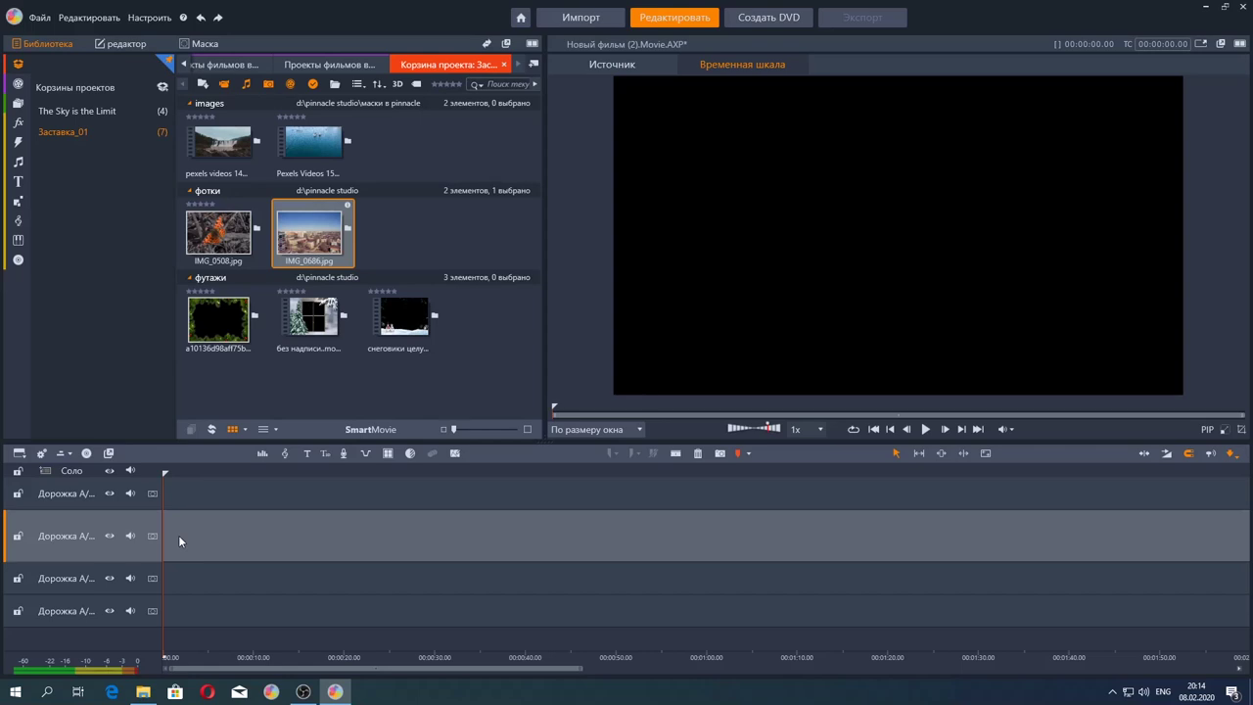
Place the Pexels Videos 1570894.mp4 clip at the start of the third track and return to the timeline start.
left_click(327, 139)
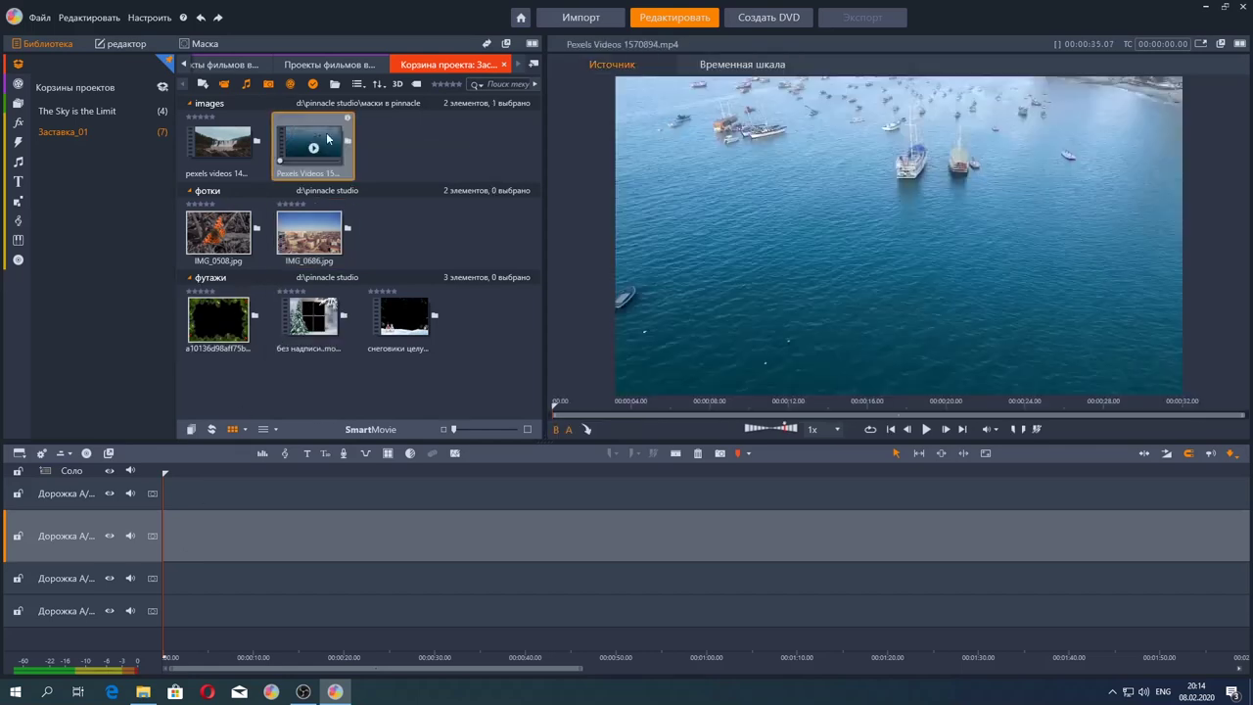
left_click_drag(327, 139, 257, 575)
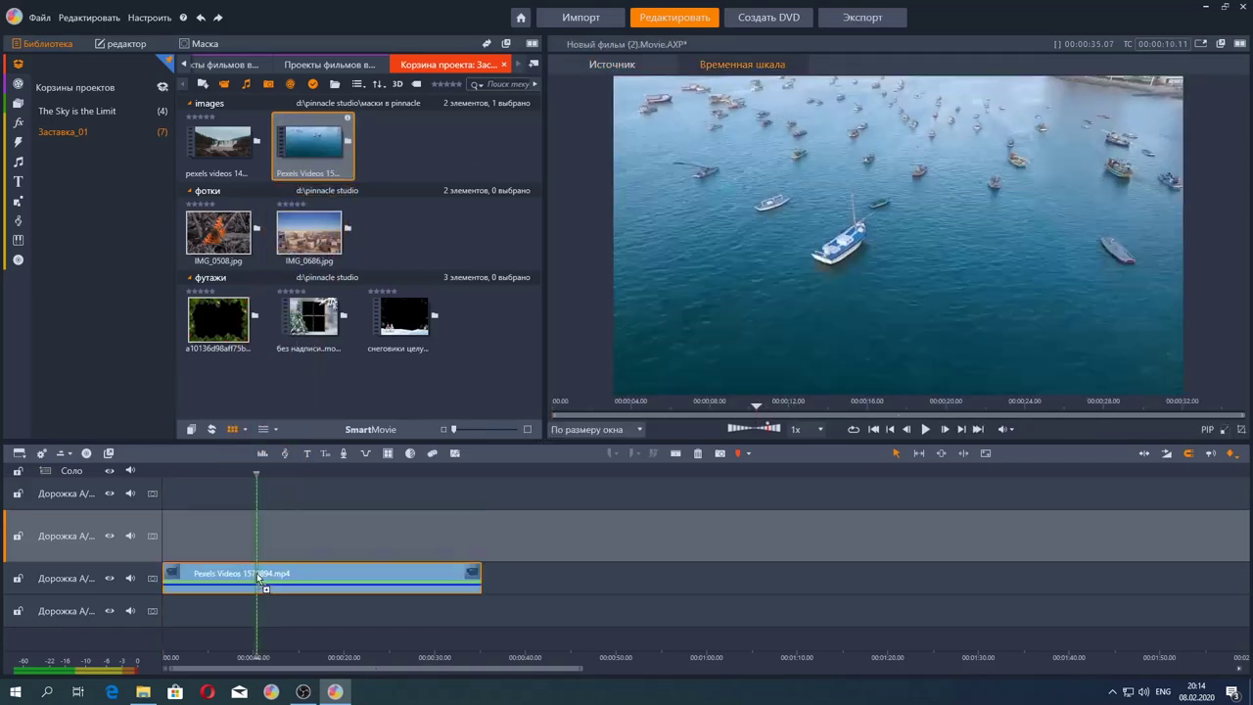
key("Home")
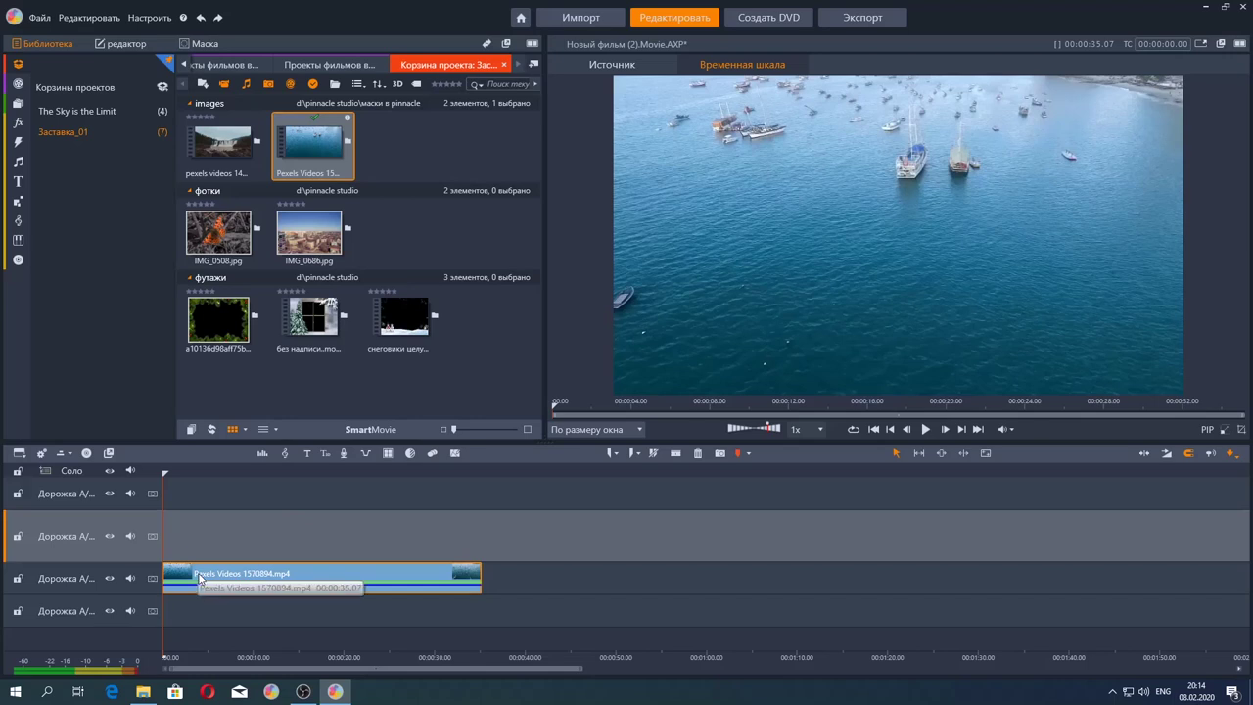
Create a panel mask (Создать панель) on the Pexels Videos 1570894.mp4 clip.
left_click(200, 43)
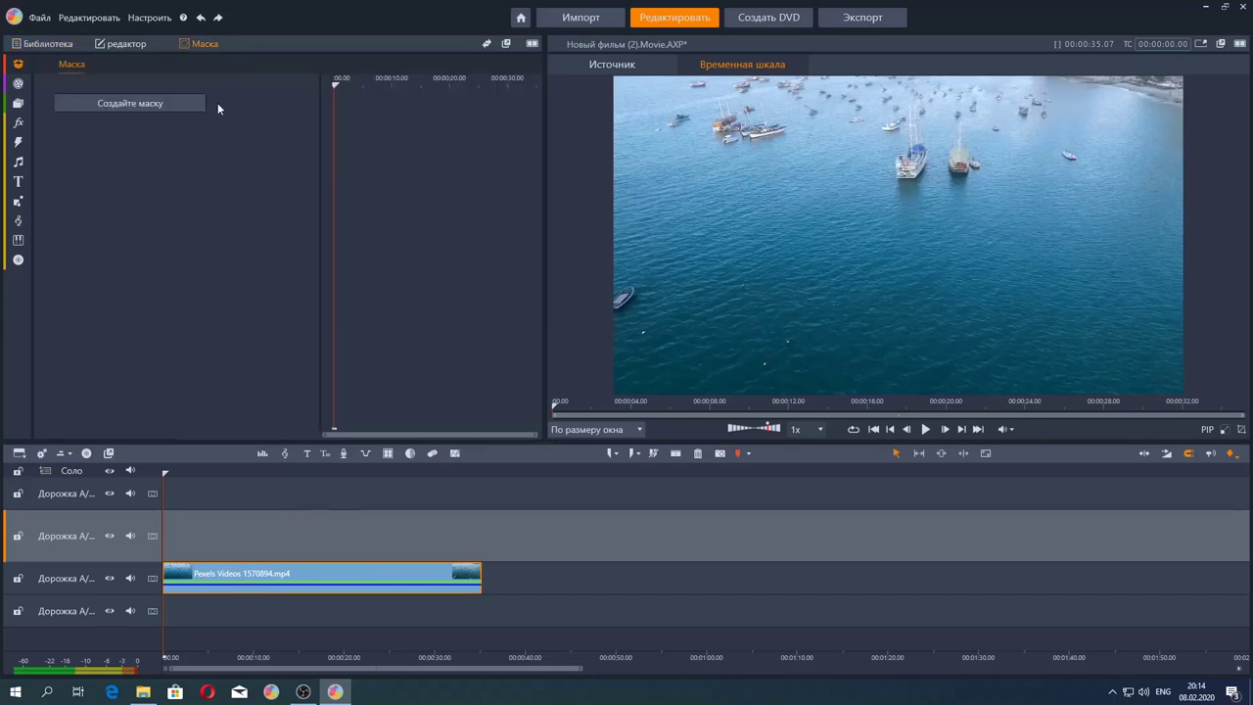
left_click(140, 106)
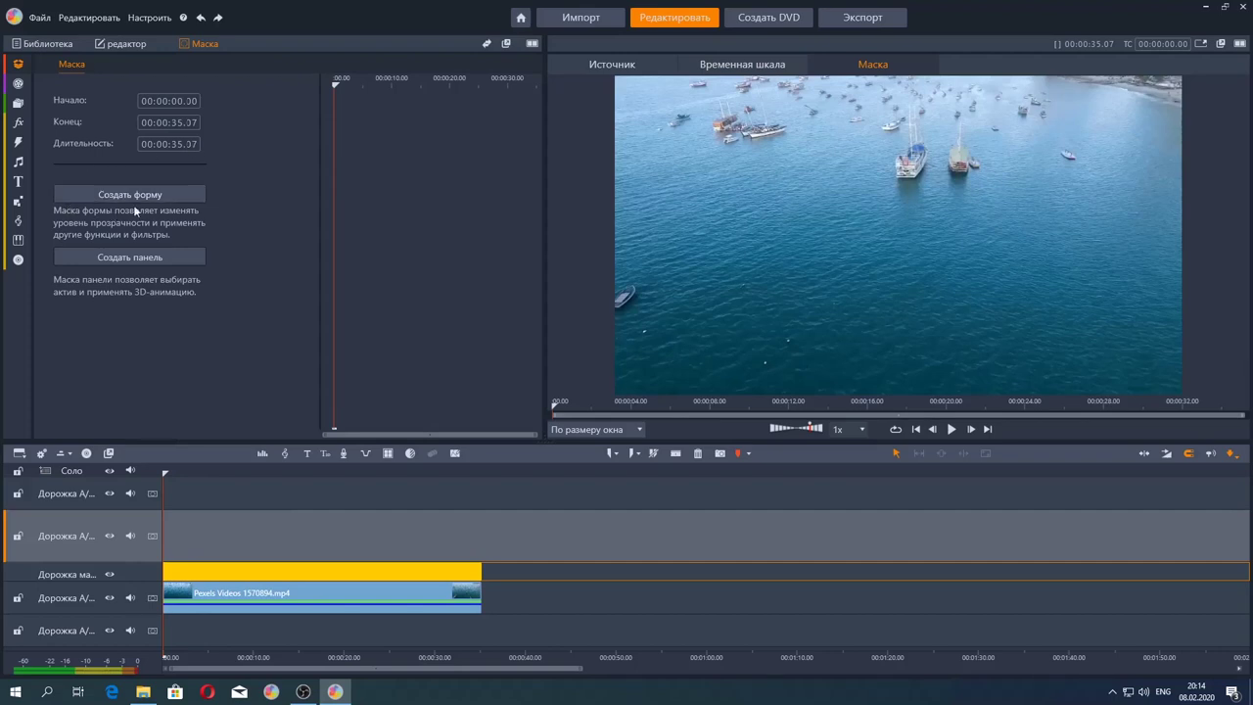
left_click(131, 261)
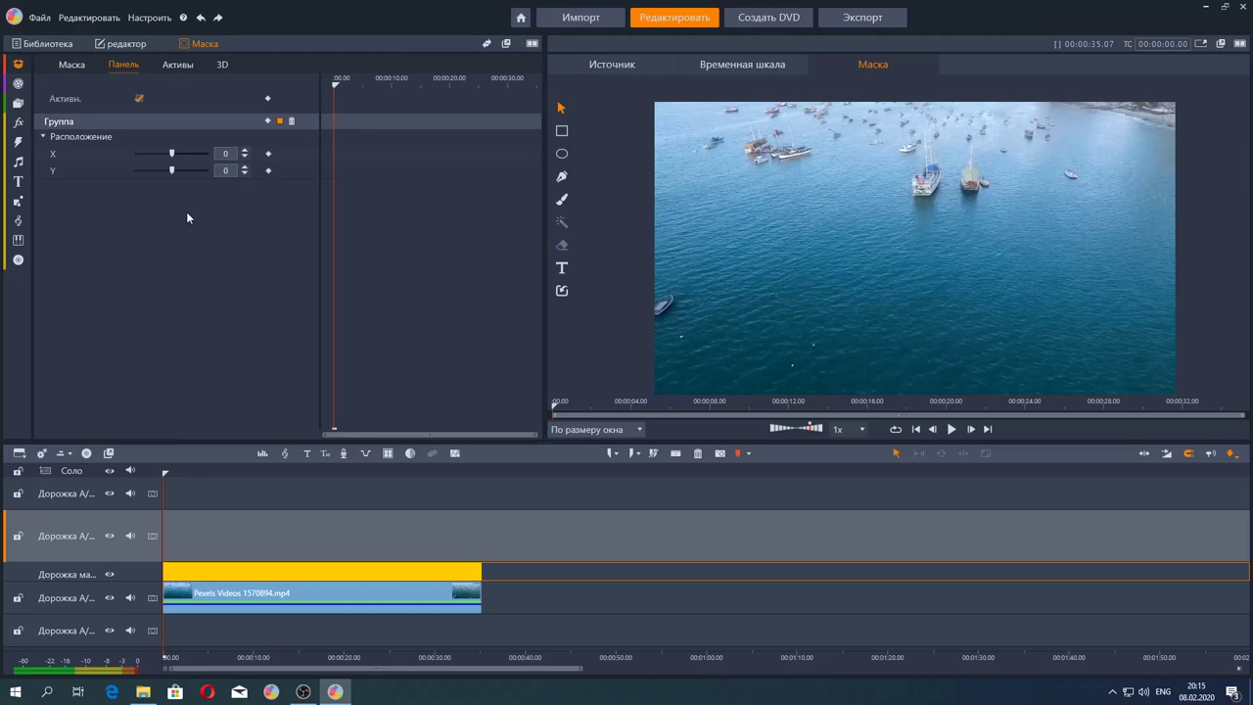
Add a text shape to the panel mask reading "nature" with a font size of 180.
left_click(562, 269)
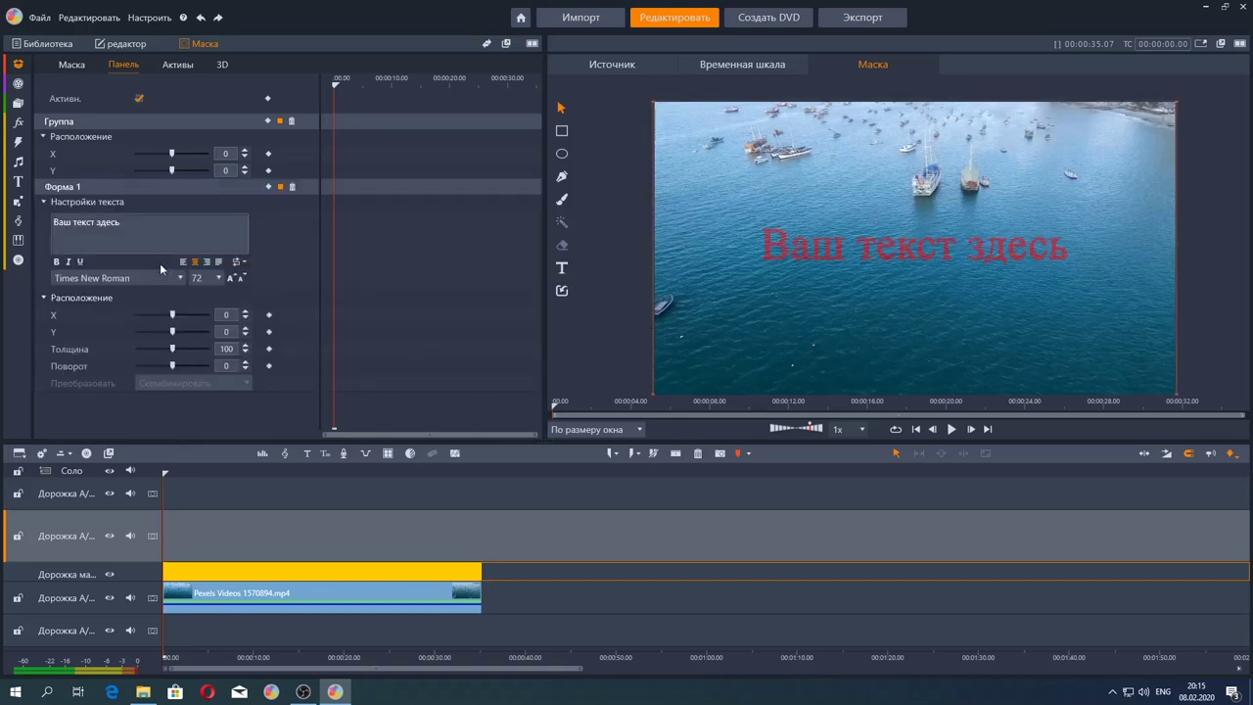
left_click(126, 225)
key("BackSpace")
key("BackSpace")
key("BackSpace")
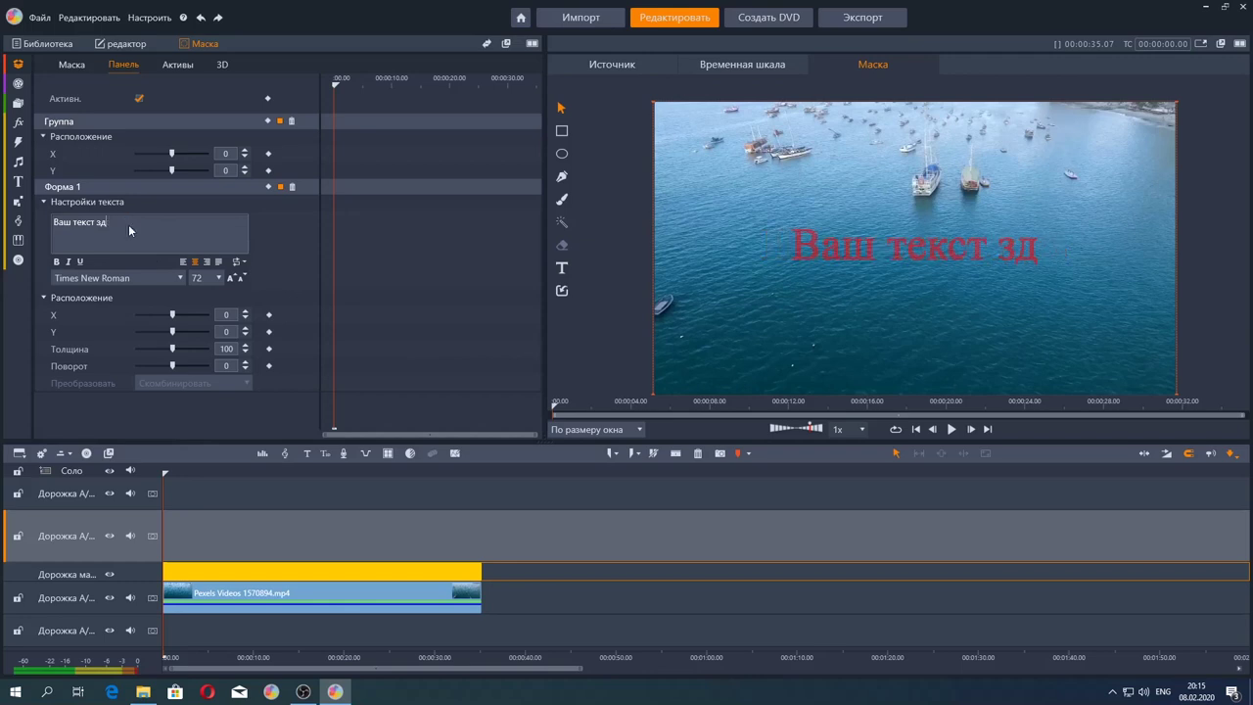
key("BackSpace")
key("BackSpace")
key("BackSpace")
key("BackSpace")
key("BackSpace")
key("BackSpace")
key("BackSpace")
key("BackSpace")
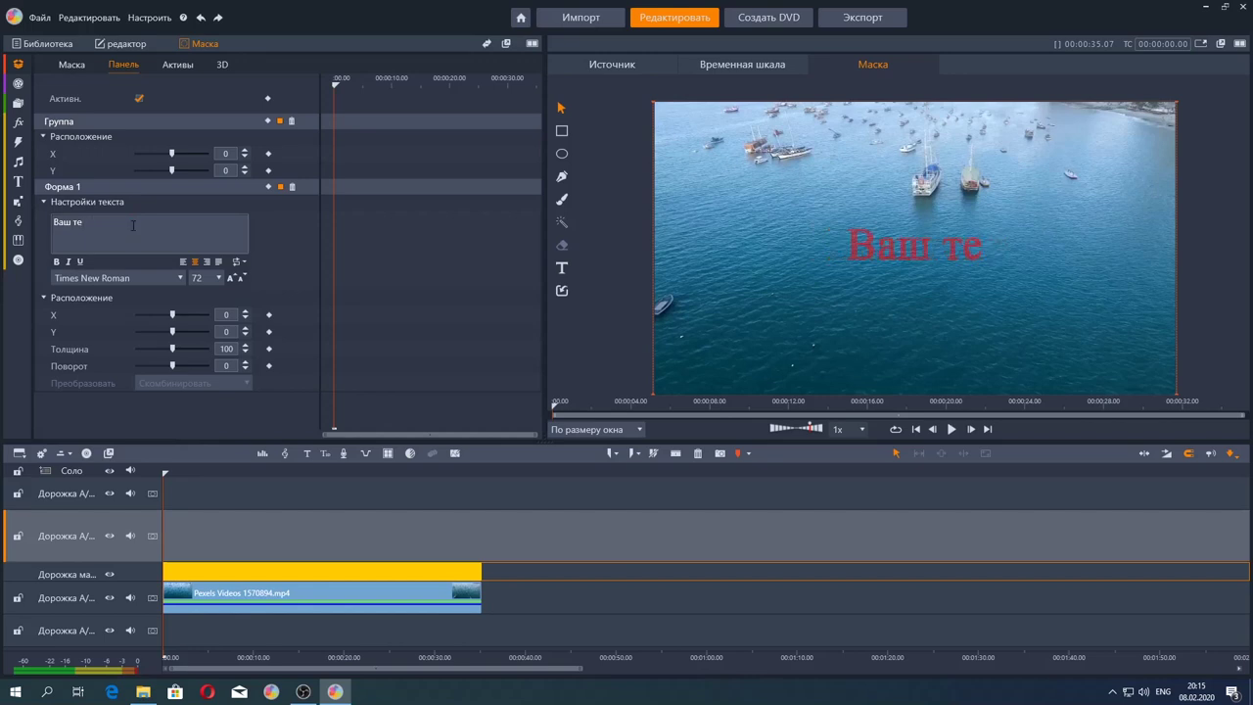
key("BackSpace")
key("BackSpace")
key("BackSpace")
key("BackSpace")
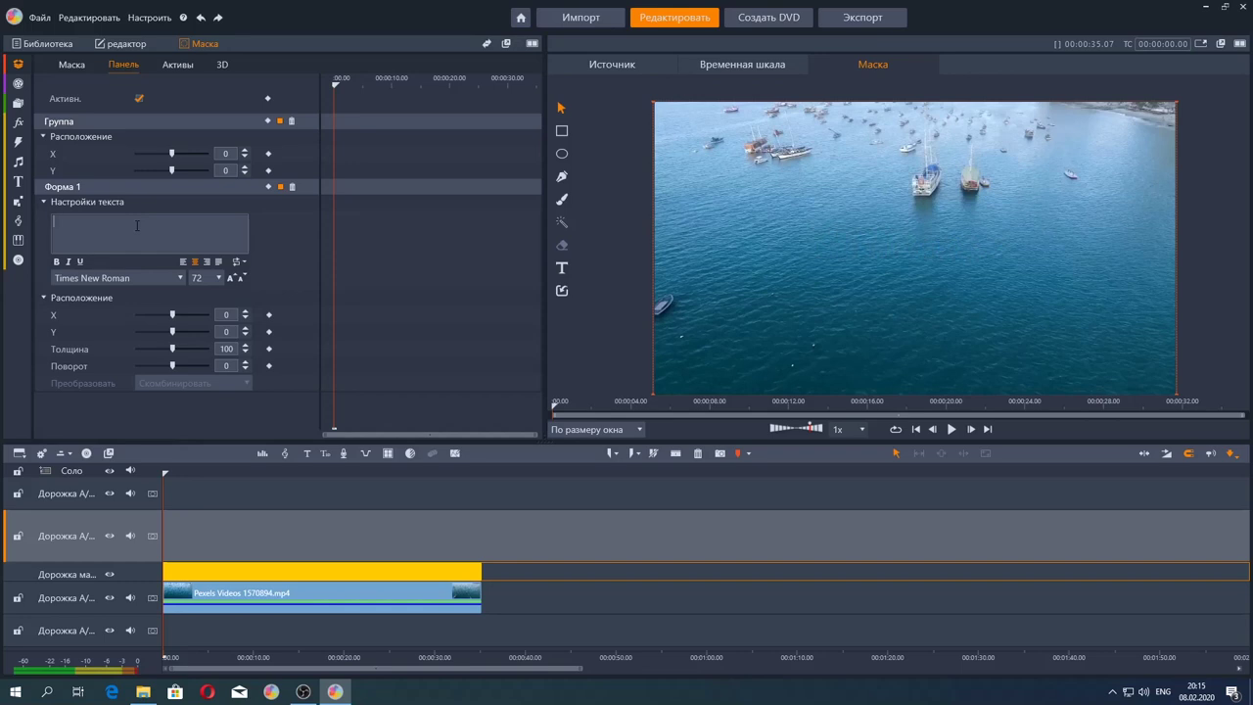
type("nature")
left_click(203, 279)
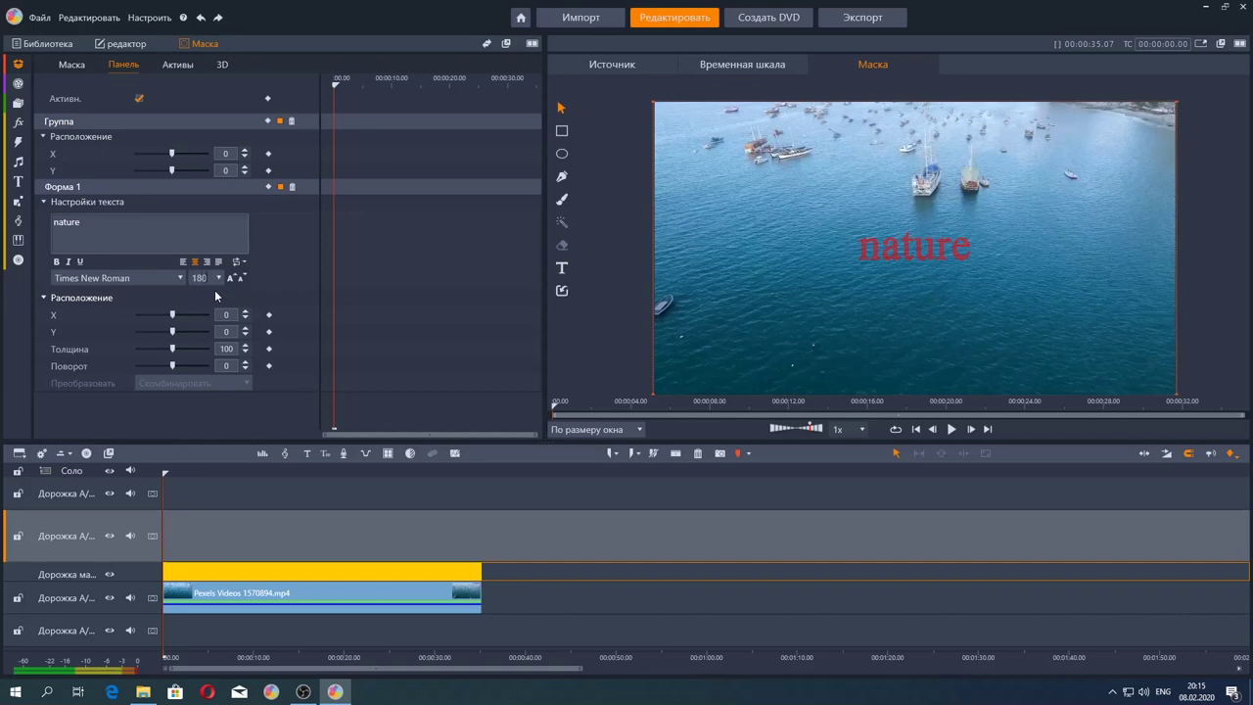
key("Return")
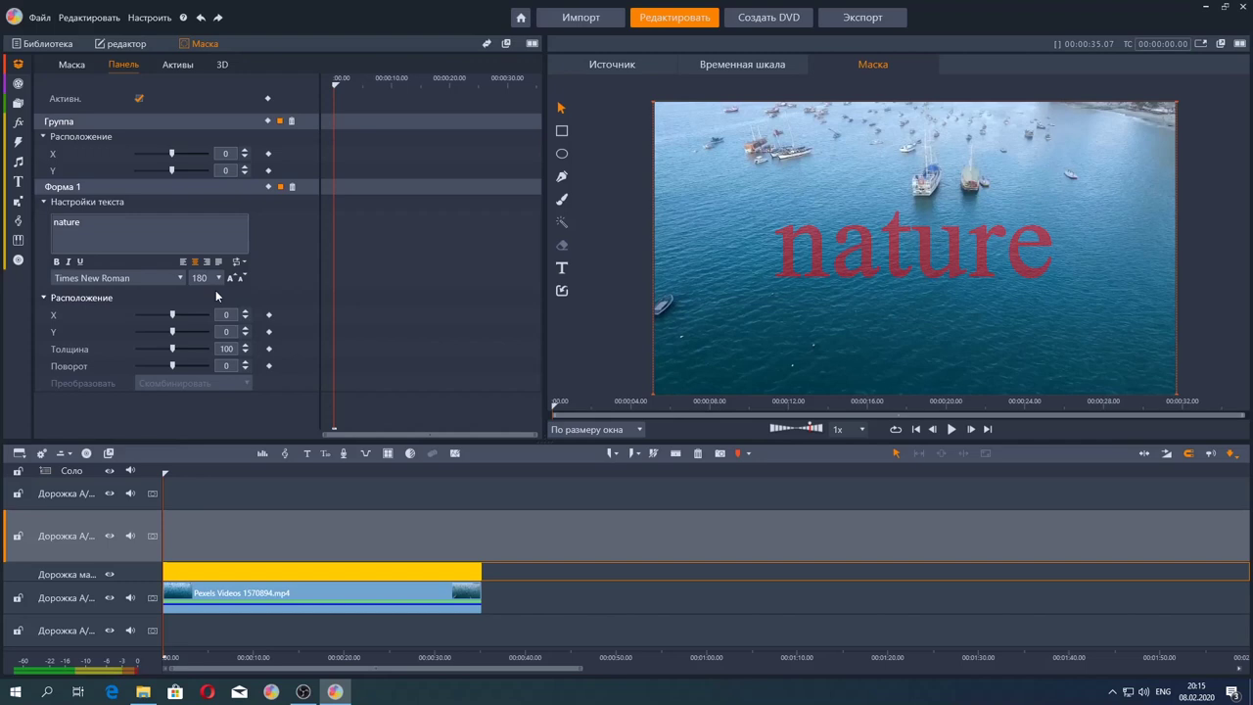
Fill the panel mask with the pexels videos 1893623 sunset clip from the images folder of the video library.
left_click(177, 64)
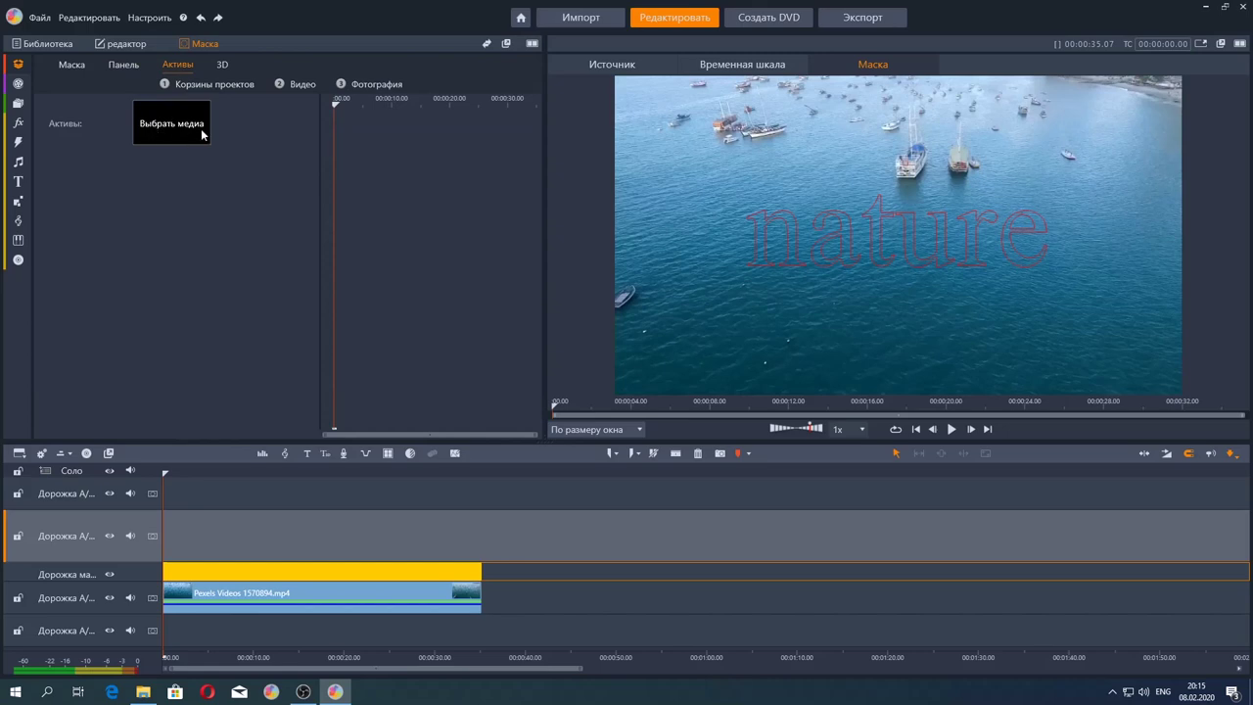
left_click(195, 130)
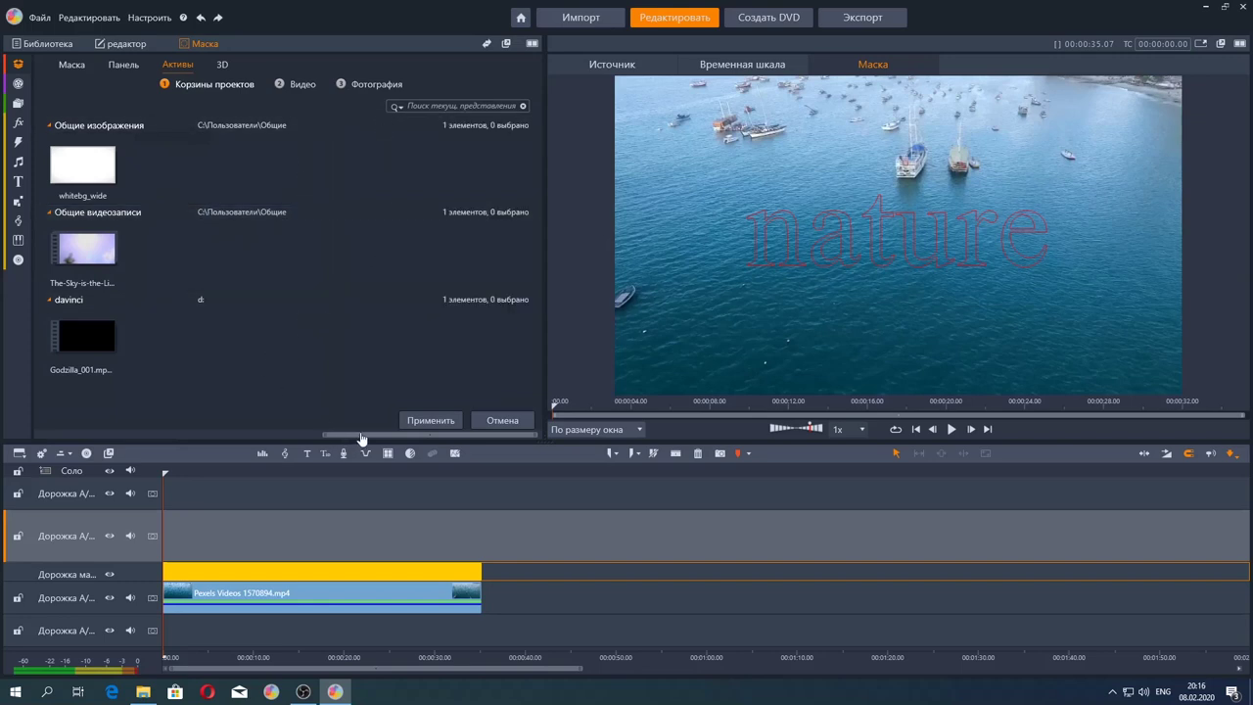
left_click(294, 86)
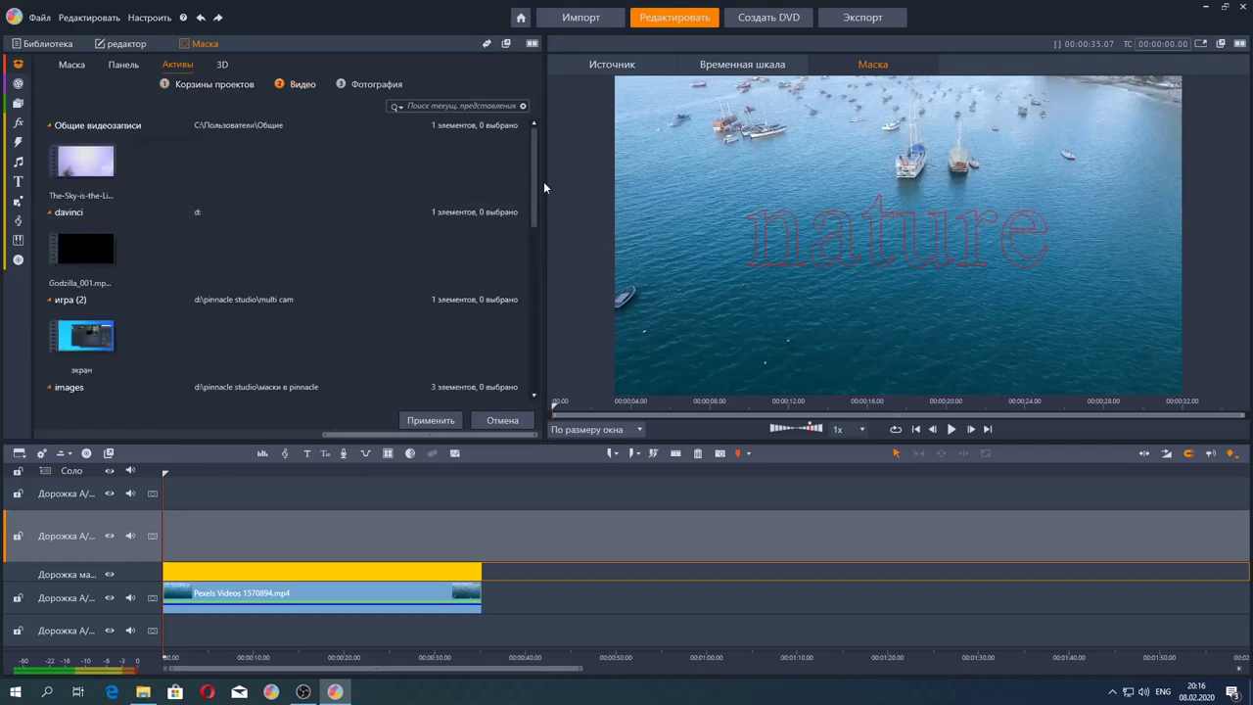
left_click_drag(536, 184, 508, 290)
scroll(508, 290, "down", 3)
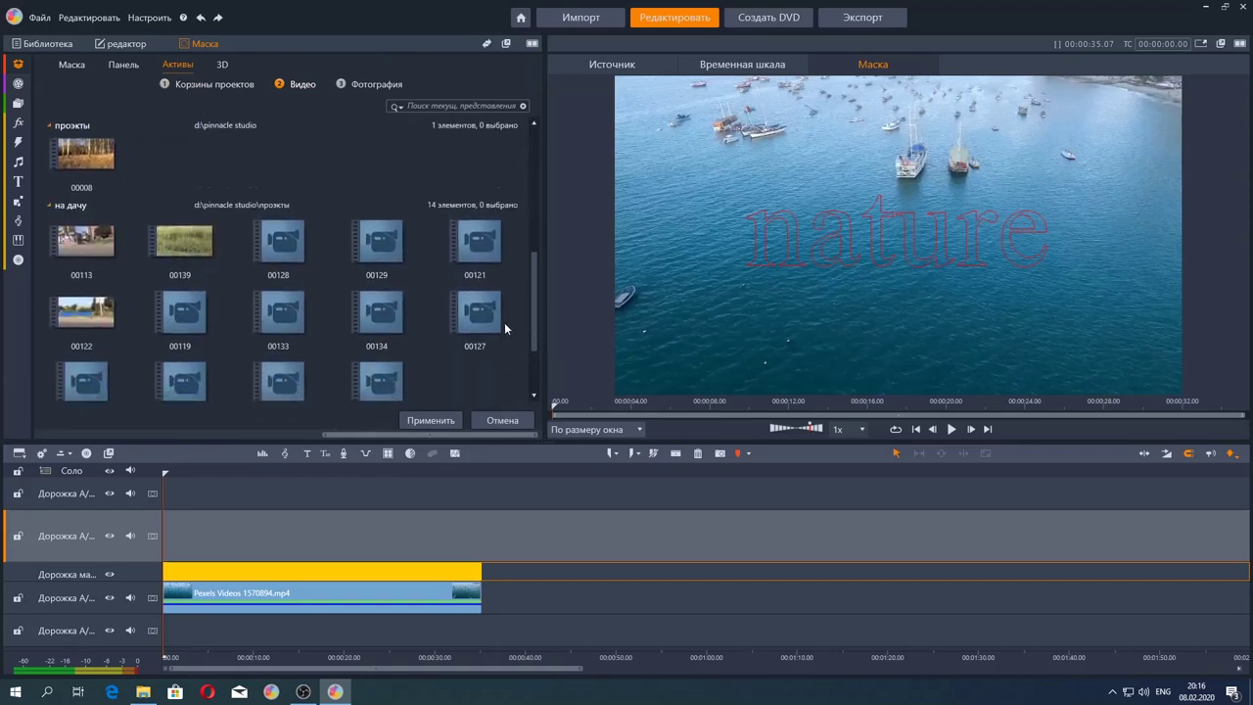
scroll(496, 357, "down", 1)
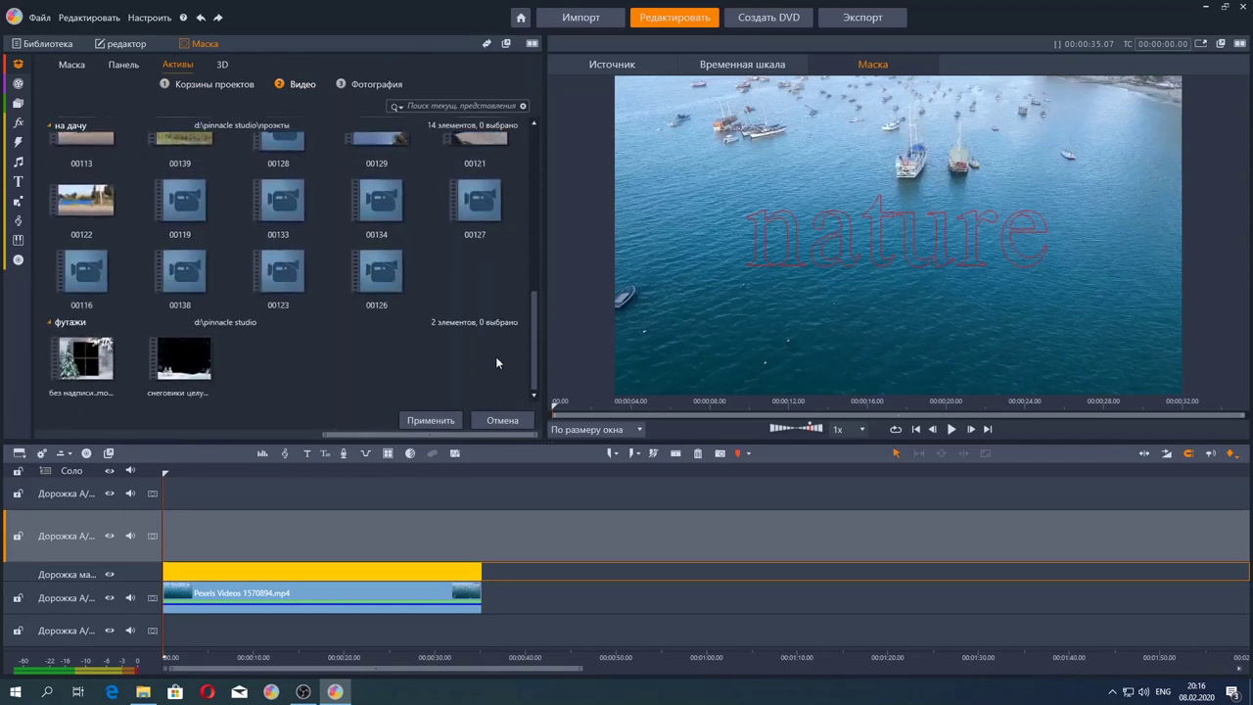
scroll(505, 341, "up", 2)
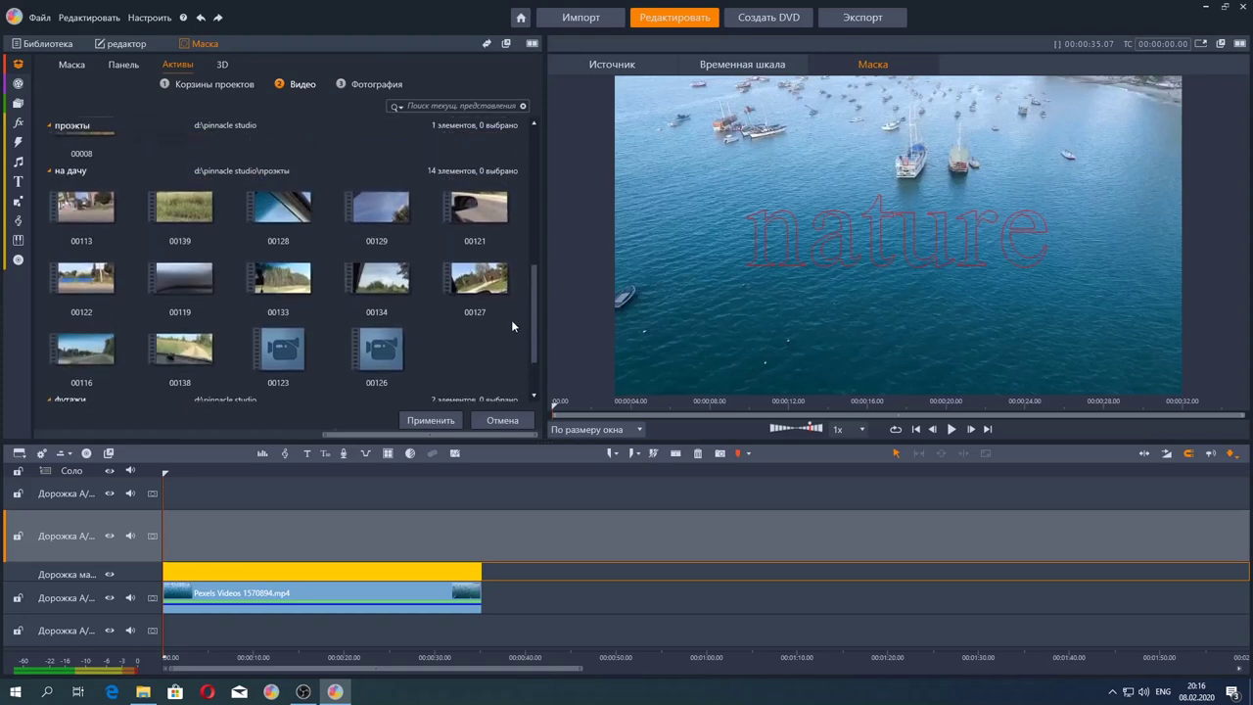
scroll(529, 289, "up", 3)
scroll(529, 289, "up", 3)
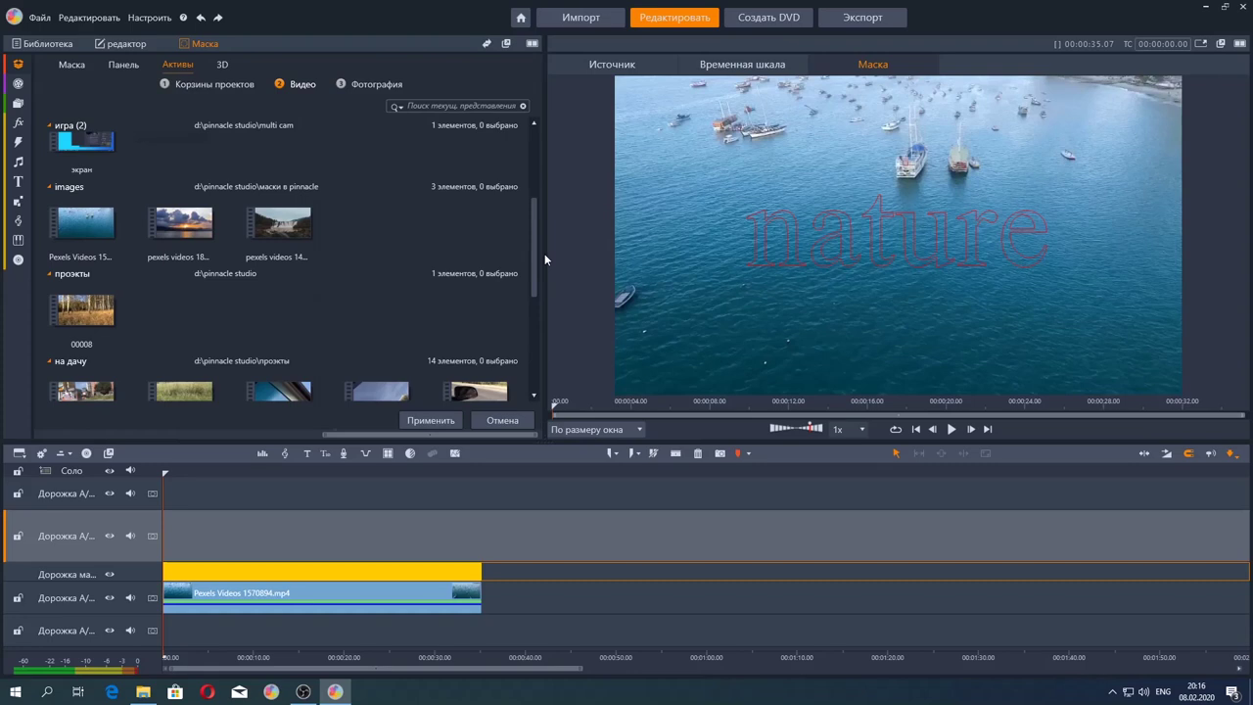
mouse_move(545, 252)
left_mouse_down()
mouse_move(548, 206)
mouse_move(542, 247)
left_mouse_up()
left_click(181, 282)
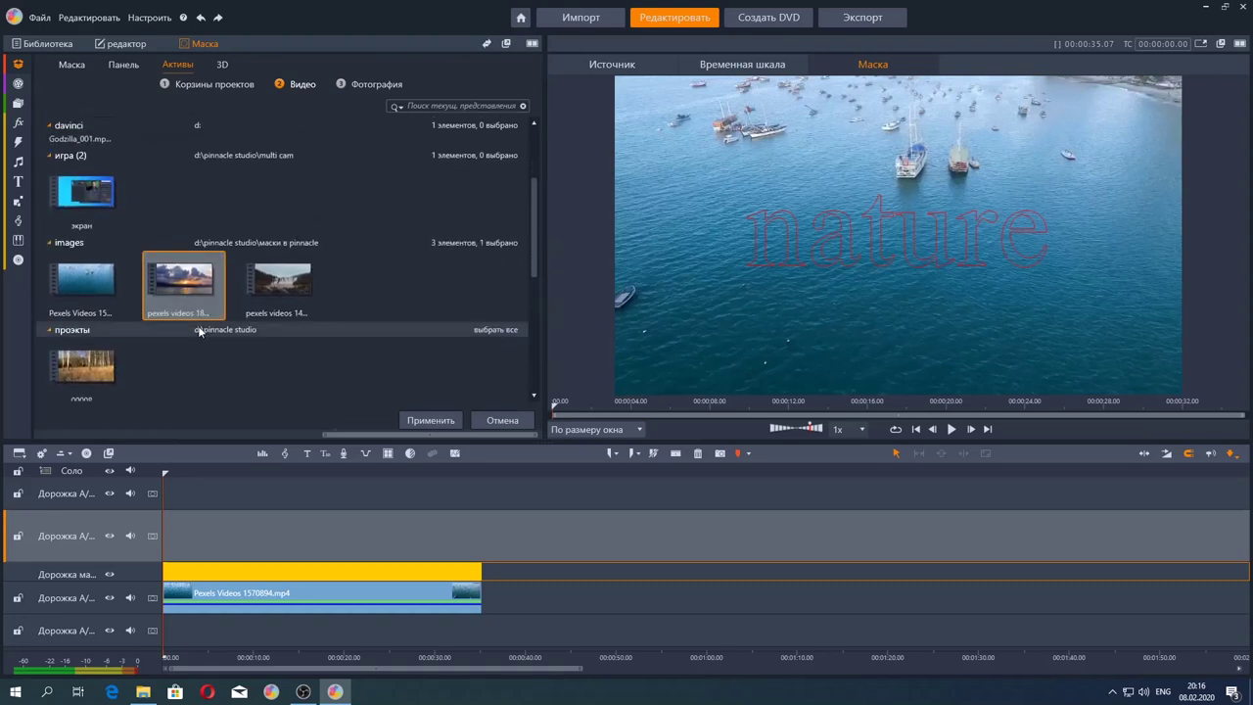
left_click(430, 421)
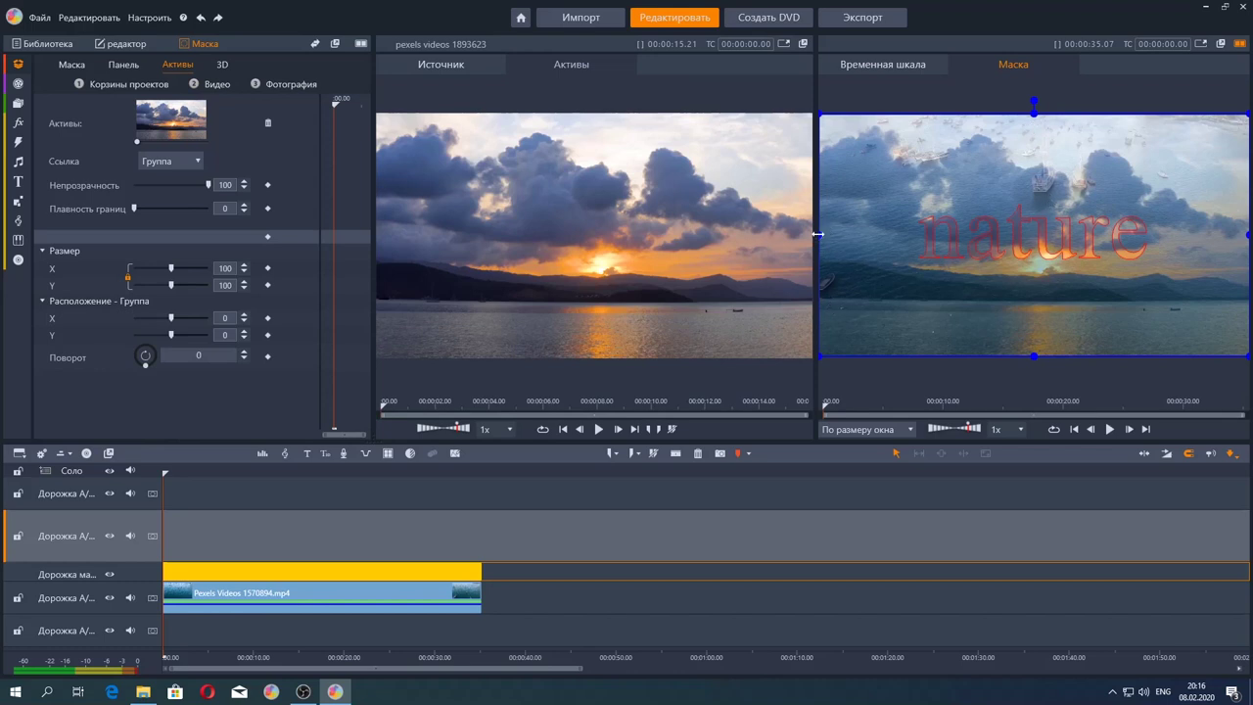
Shrink the sunset clip inside the mask to about 61 % so it closely frames the word "nature".
left_click_drag(817, 234, 873, 238)
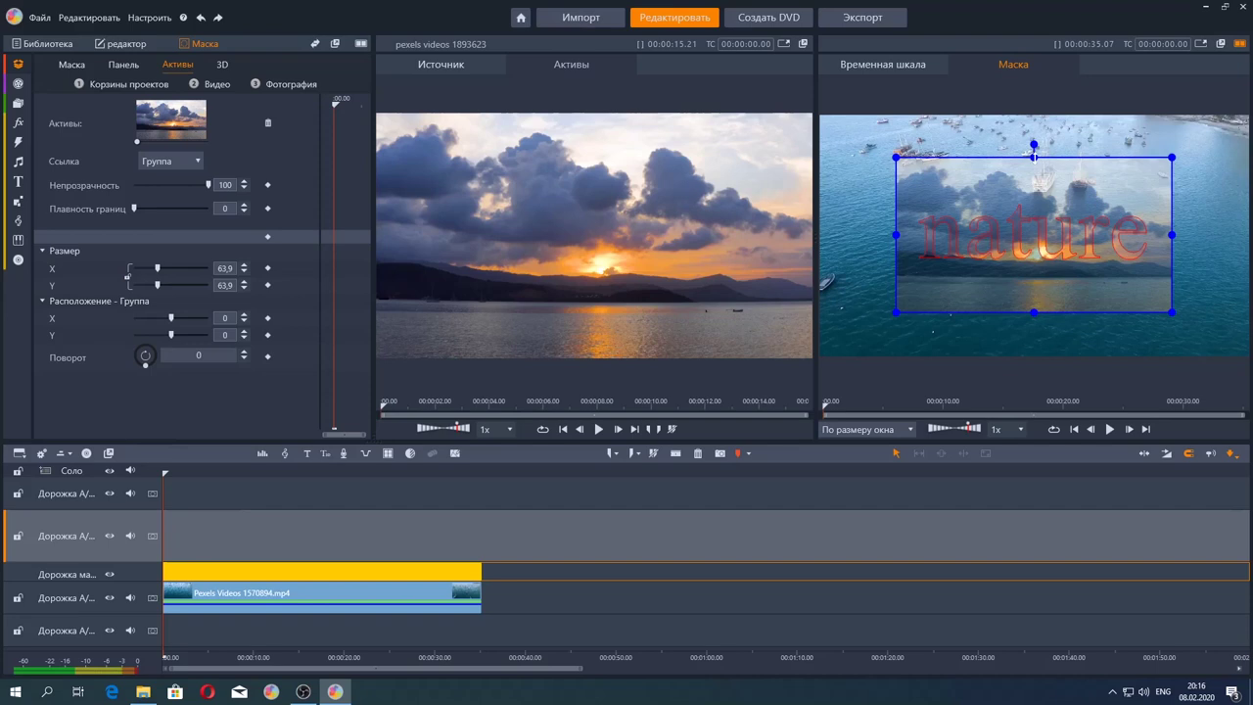
left_click_drag(1034, 154, 1037, 170)
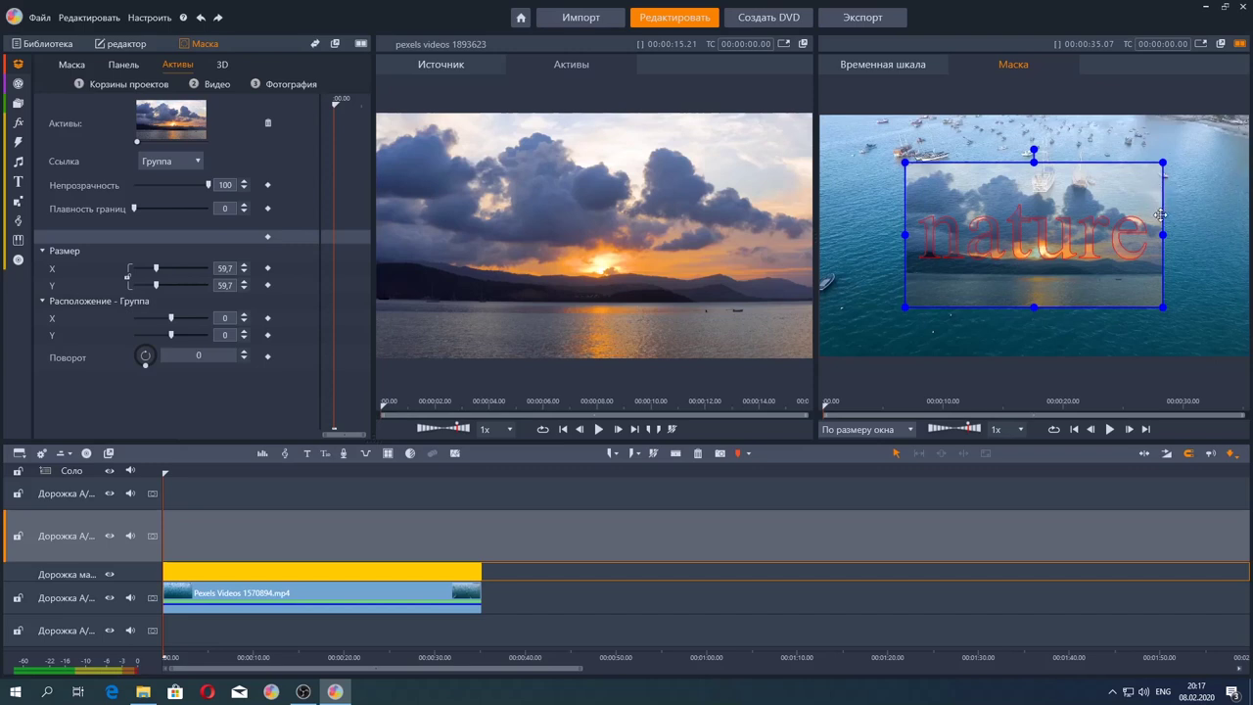
left_click_drag(1162, 235, 1173, 234)
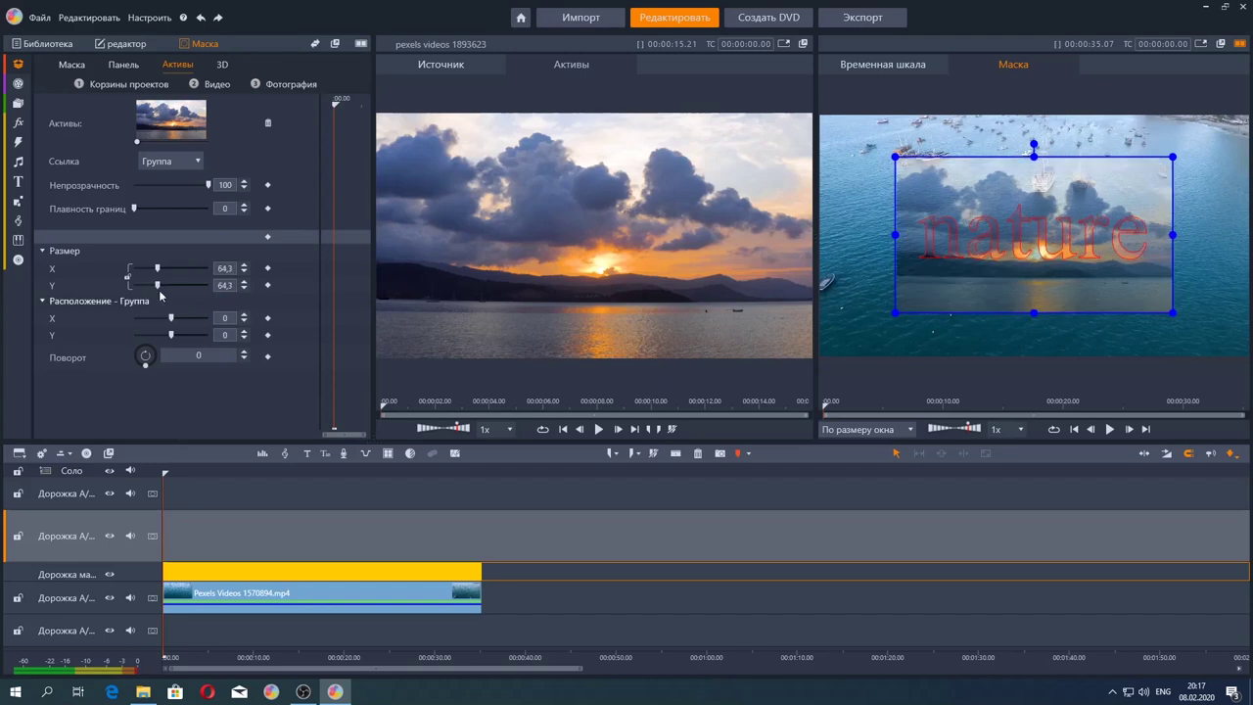
left_click(128, 277)
mouse_move(893, 234)
left_mouse_down()
mouse_move(883, 231)
mouse_move(902, 218)
left_mouse_up()
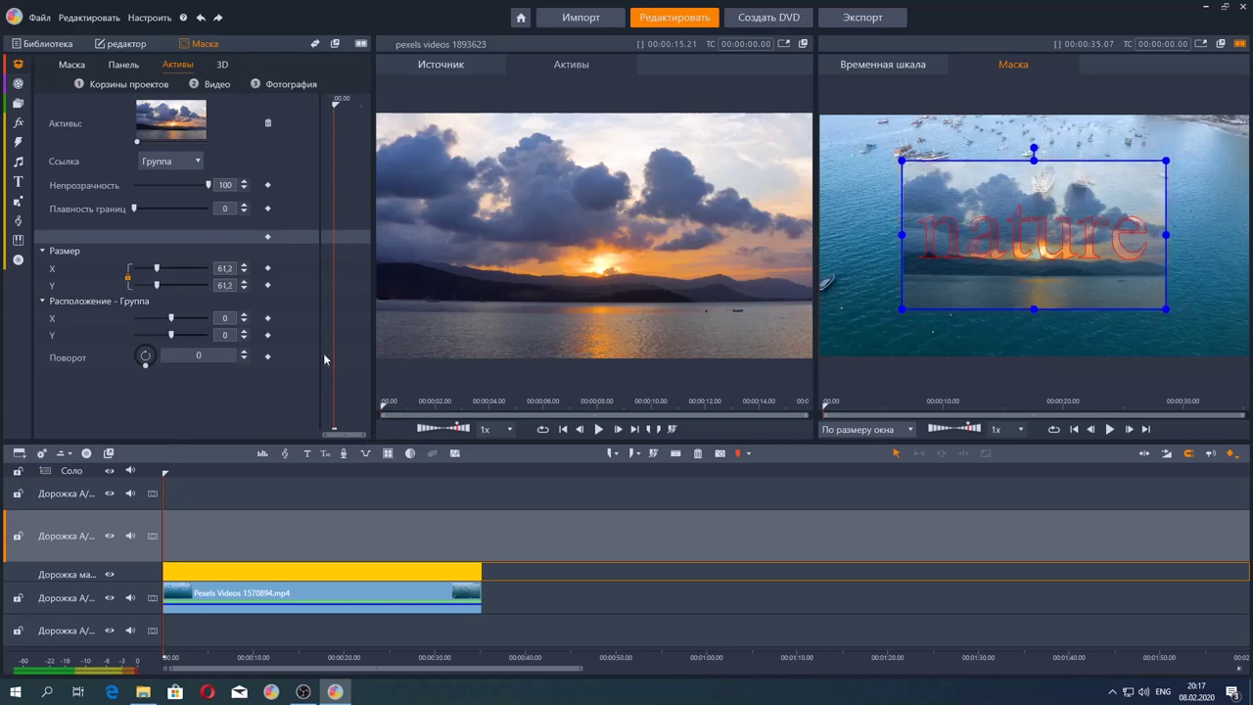
left_click(128, 278)
mouse_move(902, 235)
left_mouse_down()
mouse_move(886, 235)
mouse_move(906, 233)
left_mouse_up()
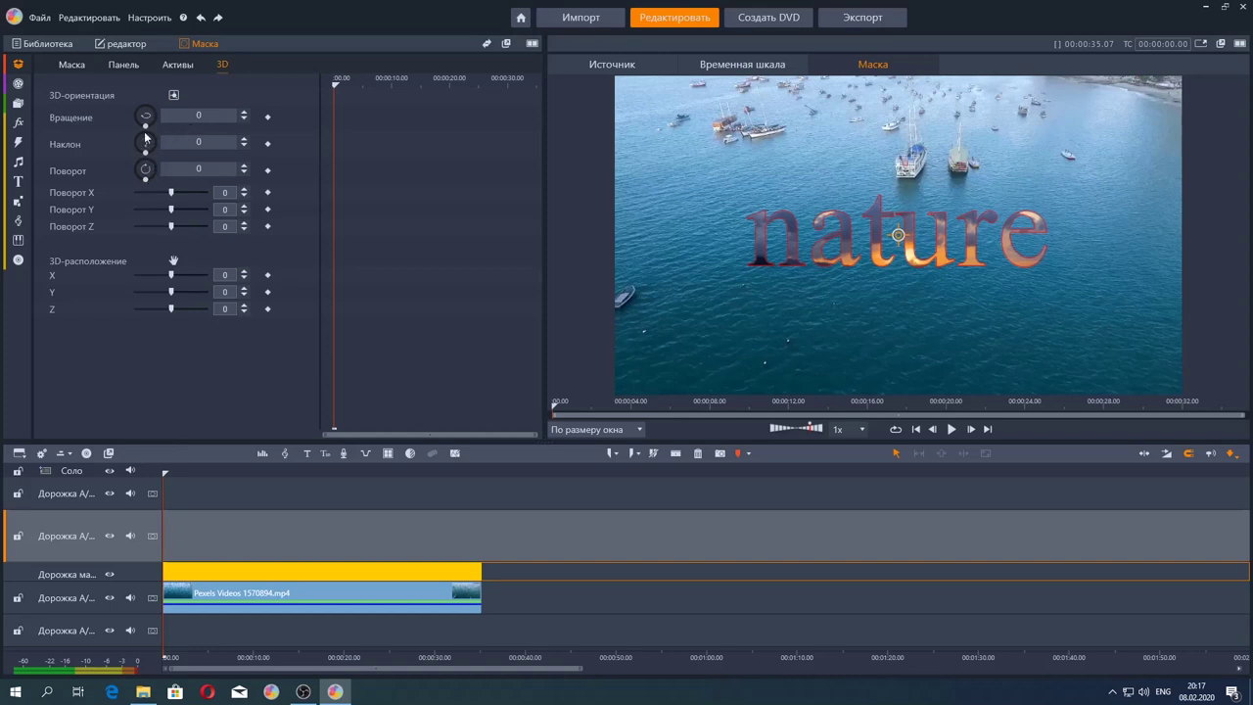
Orient the text in 3D with Вращение -37, Наклон -46, Поворот -14 and Поворот X -9,7.
left_click_drag(145, 127, 153, 158)
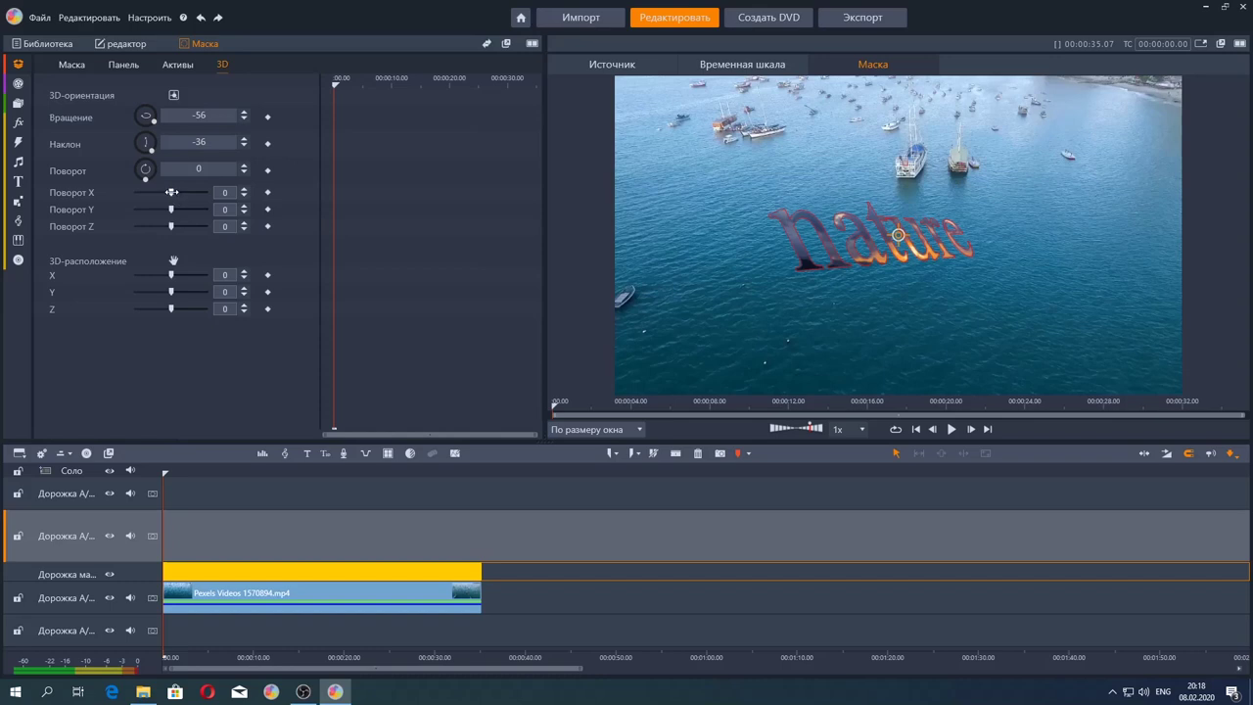
left_click_drag(172, 193, 170, 192)
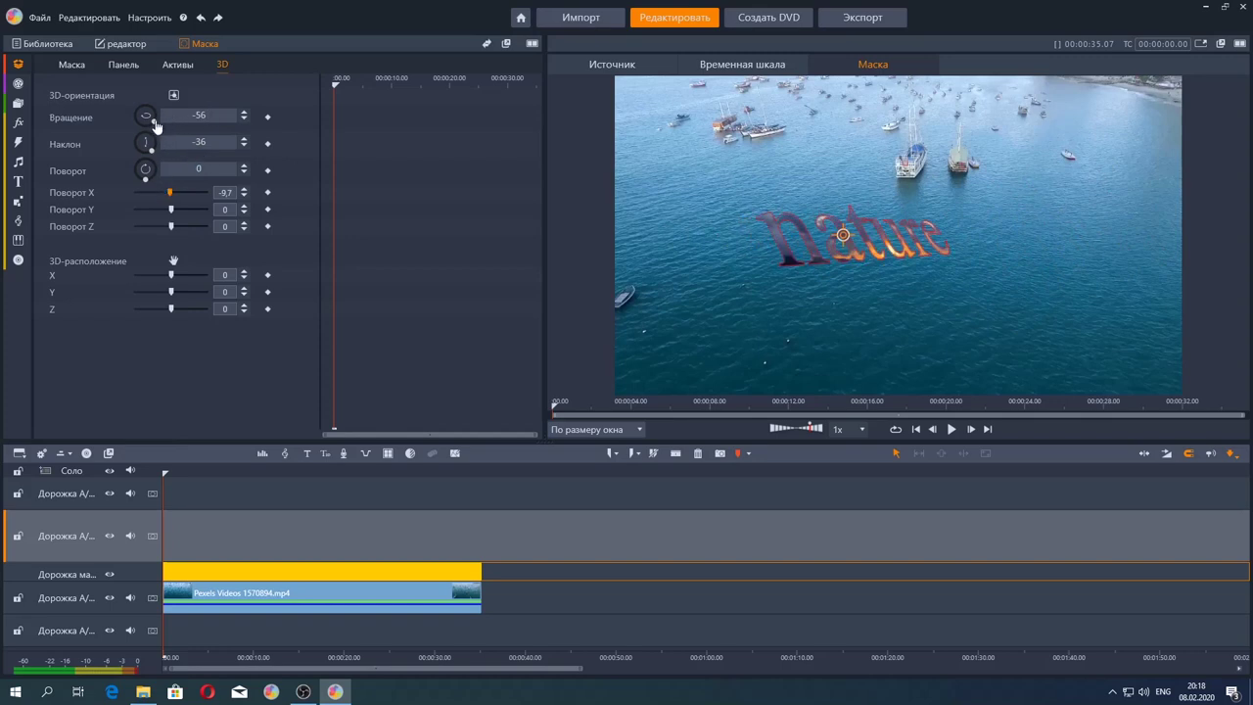
left_click_drag(154, 124, 151, 126)
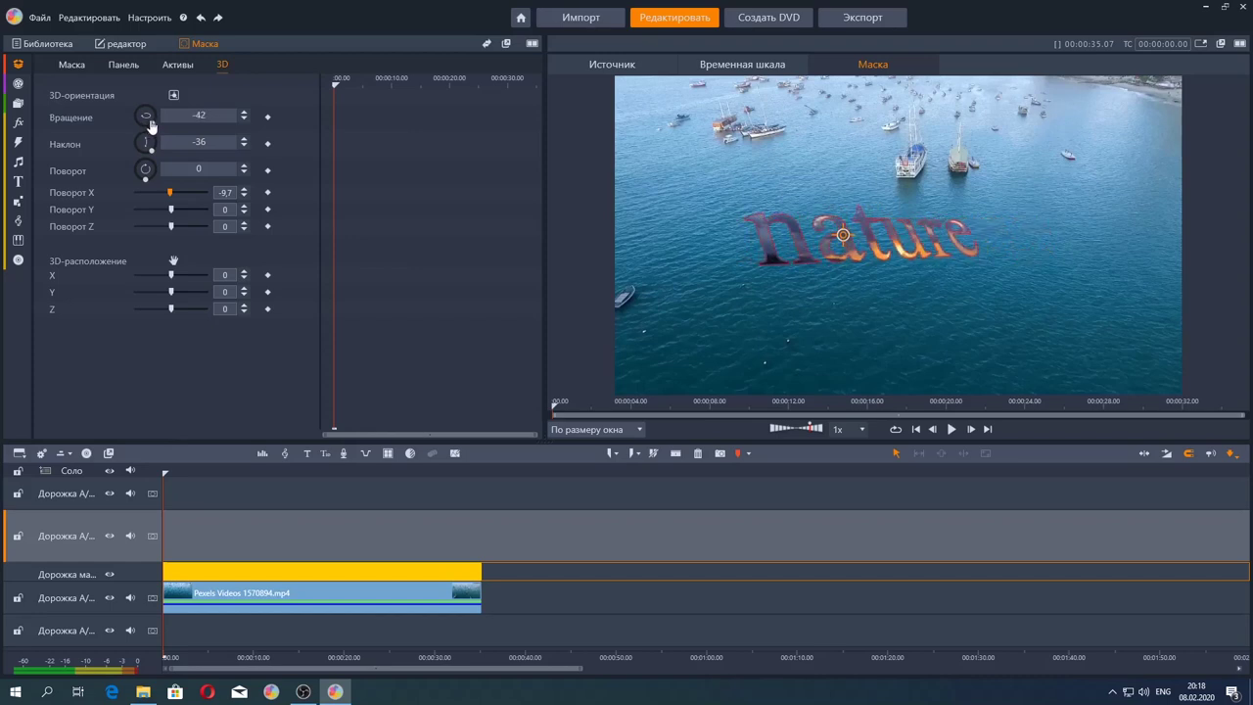
mouse_move(155, 155)
left_mouse_down()
mouse_move(146, 187)
mouse_move(167, 155)
mouse_move(160, 139)
mouse_move(154, 157)
left_mouse_up()
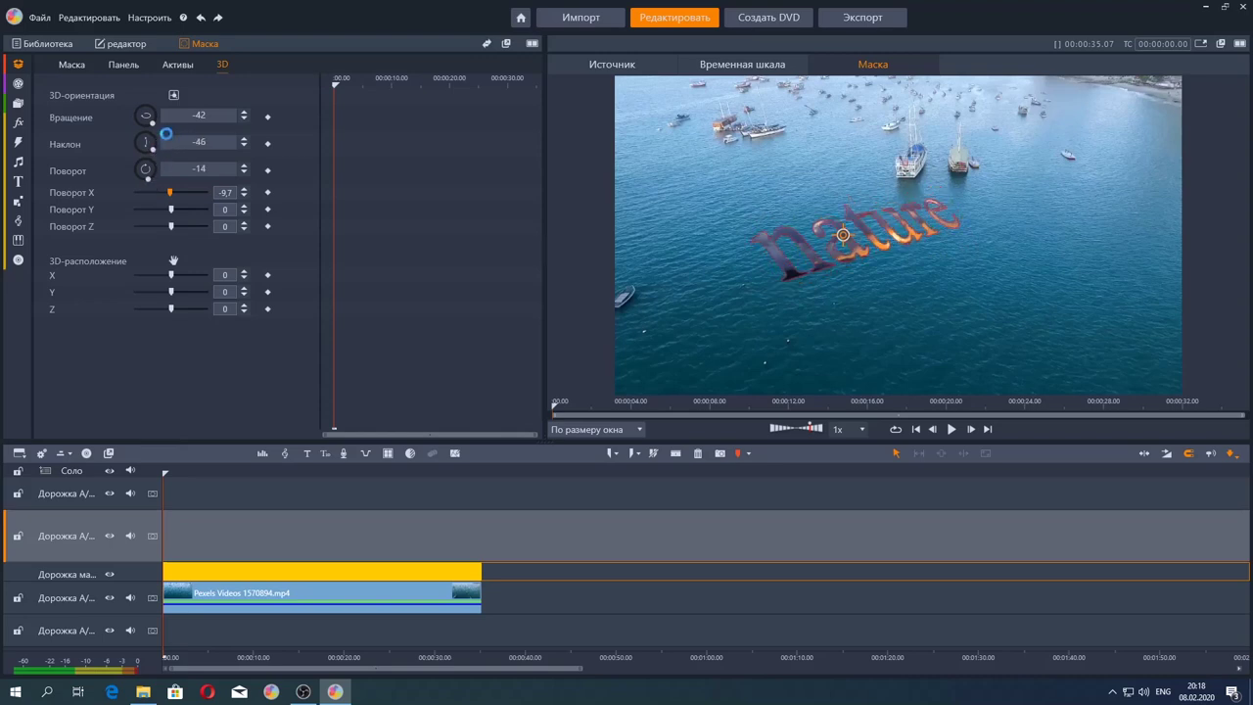
left_click_drag(154, 131, 153, 130)
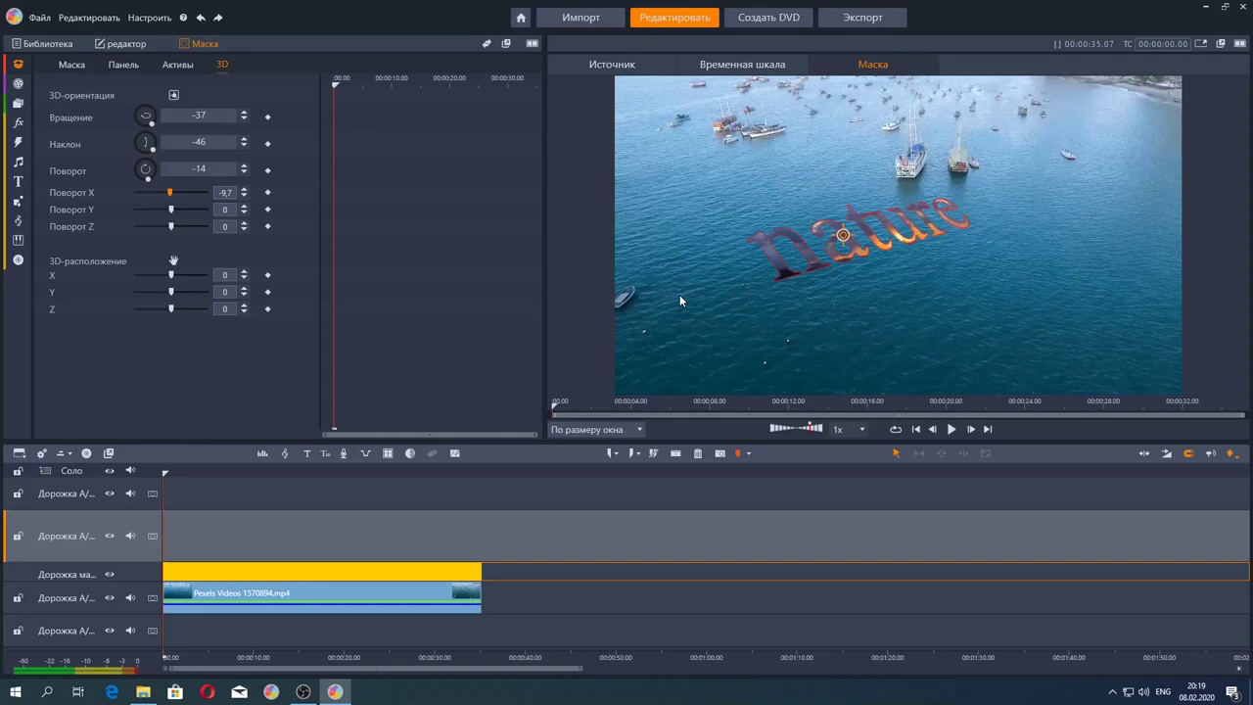
Keyframe the text's 3D X position from -76,1 at the timeline start to 0 at 00:00:02.29.
left_click(172, 274)
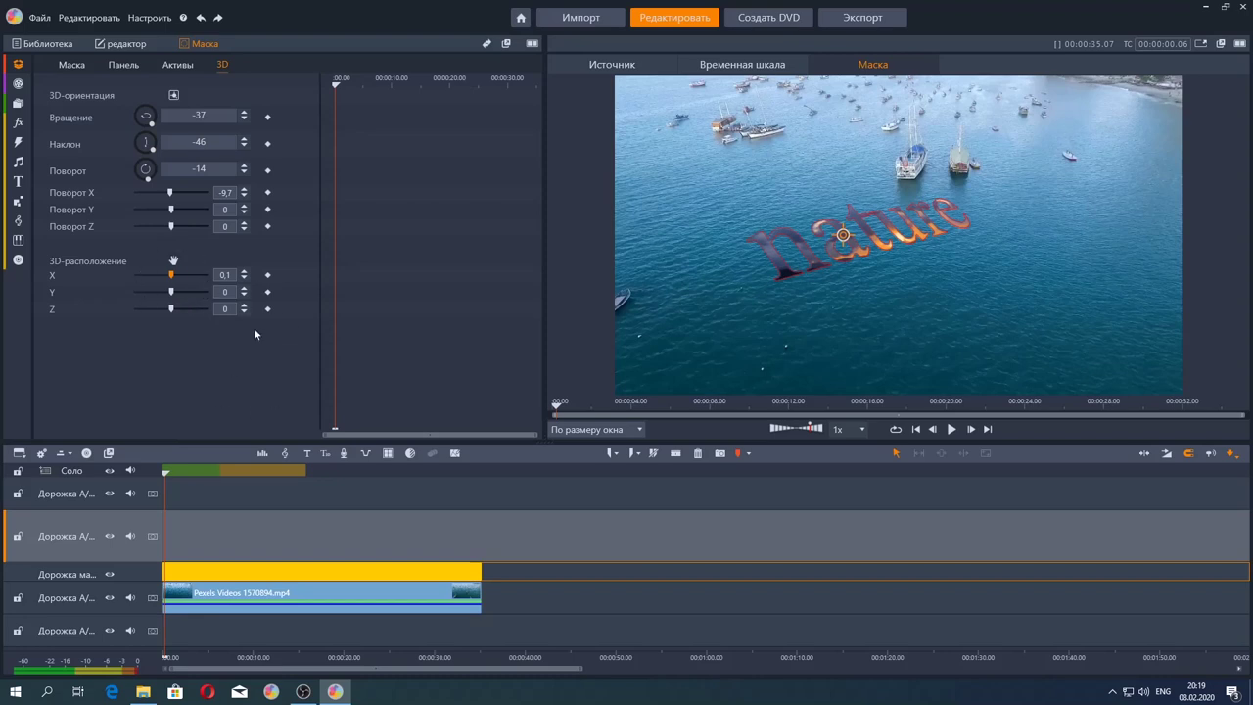
left_click(170, 274)
left_click_drag(165, 471, 189, 473)
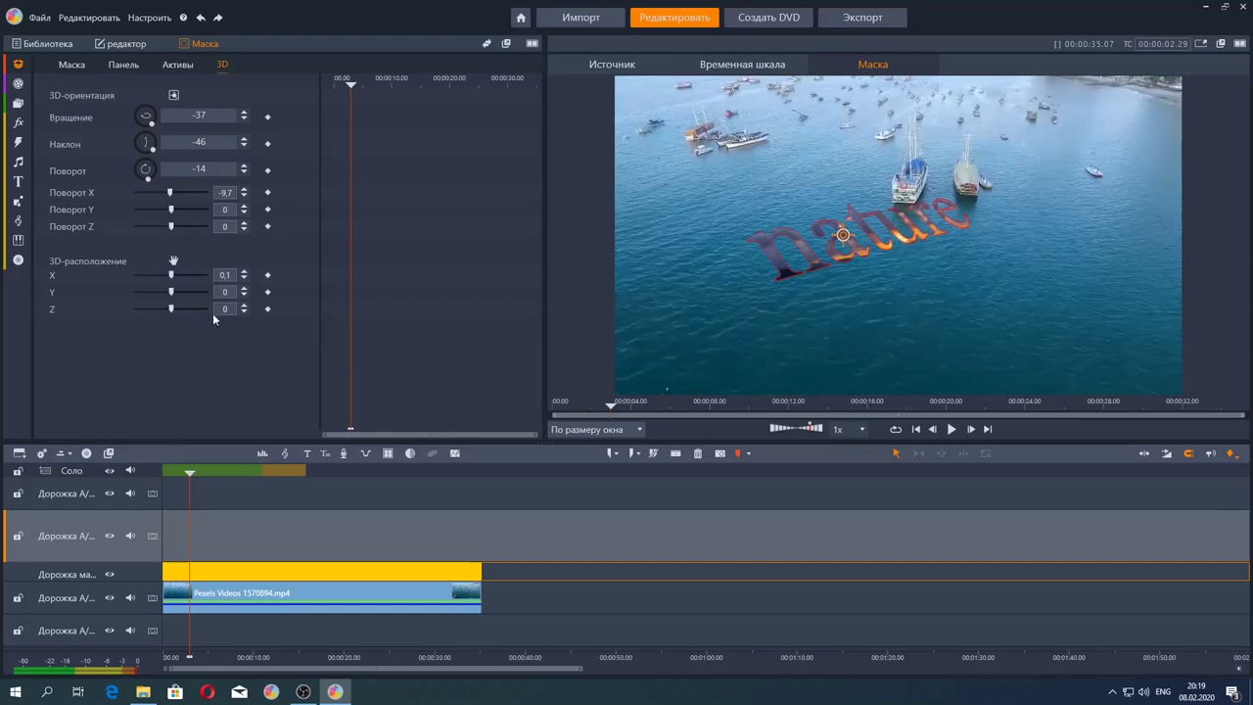
double_click(227, 276)
type("0")
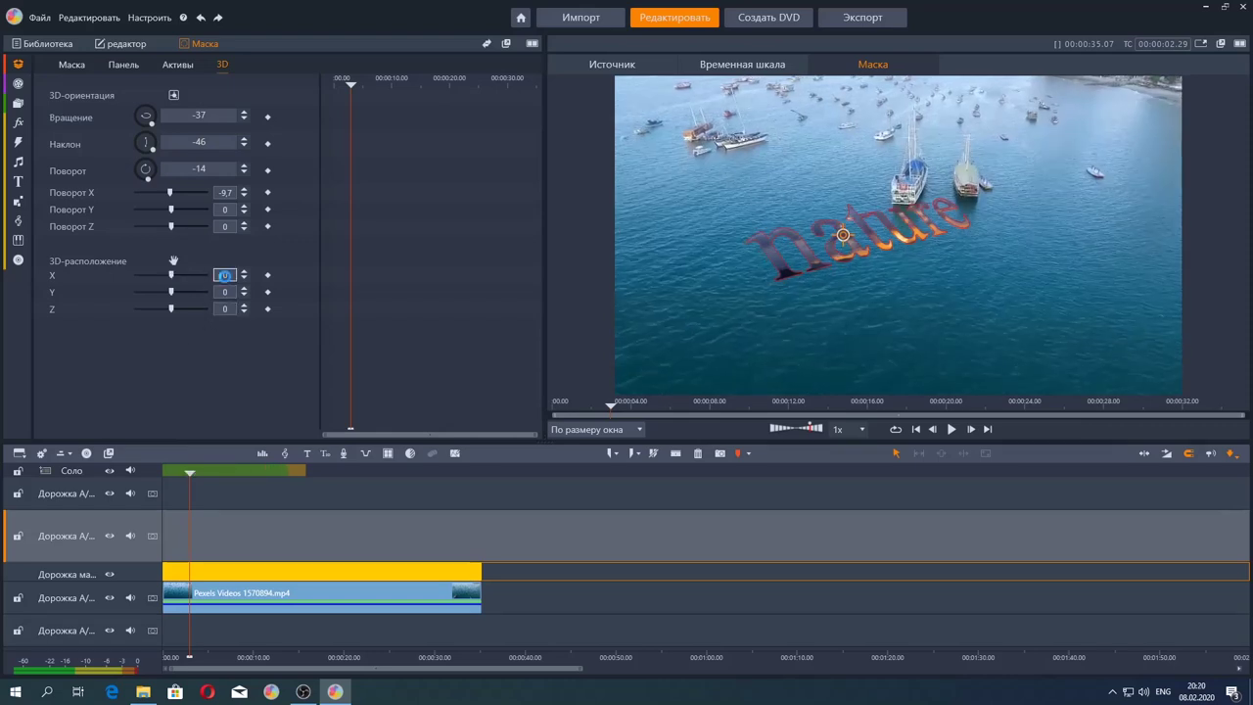
left_click(268, 275)
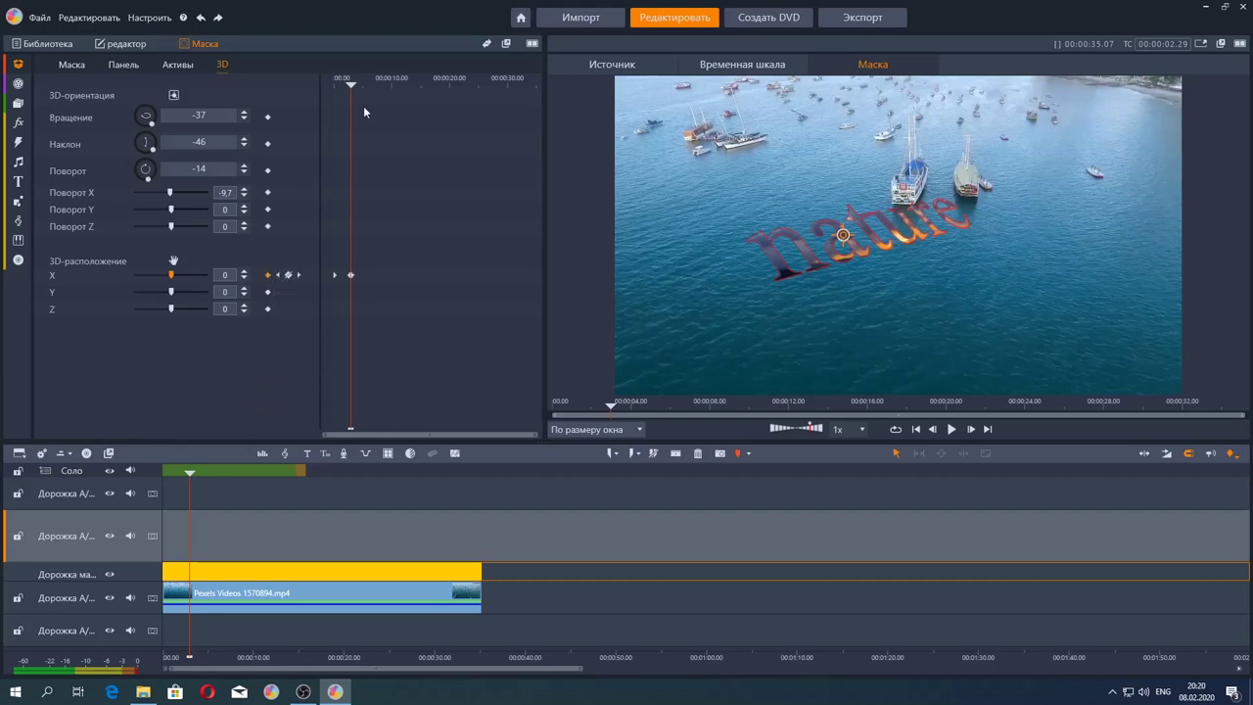
left_click_drag(344, 93, 334, 93)
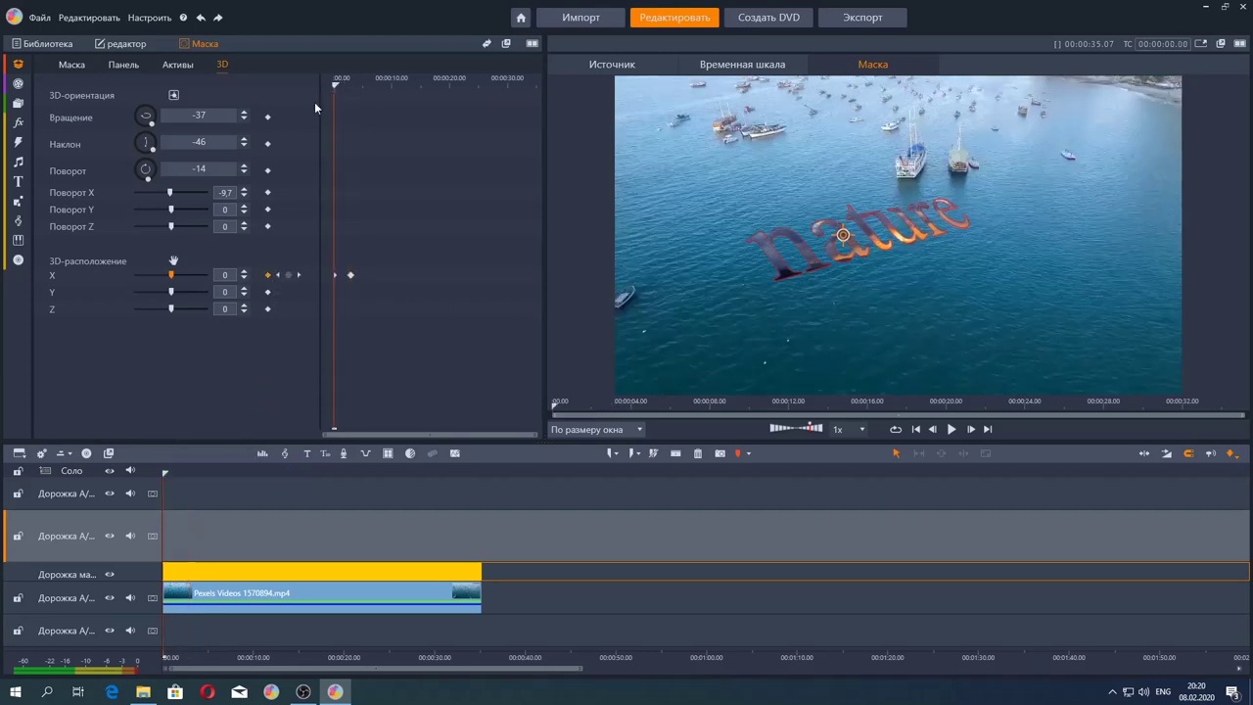
left_click_drag(172, 274, 162, 274)
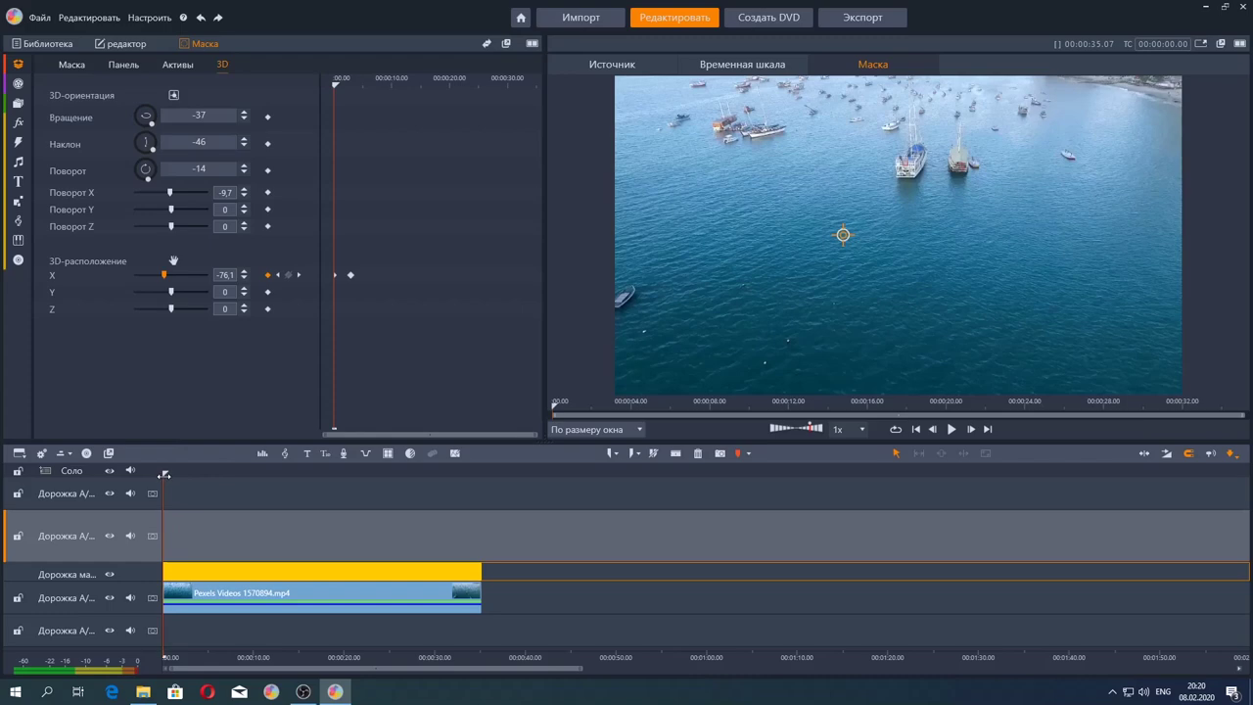
Add 3D X position keyframes holding 0 at 00:00:10.07 and moving the text to 395,7 at 00:00:13.02.
left_click_drag(165, 474, 259, 454)
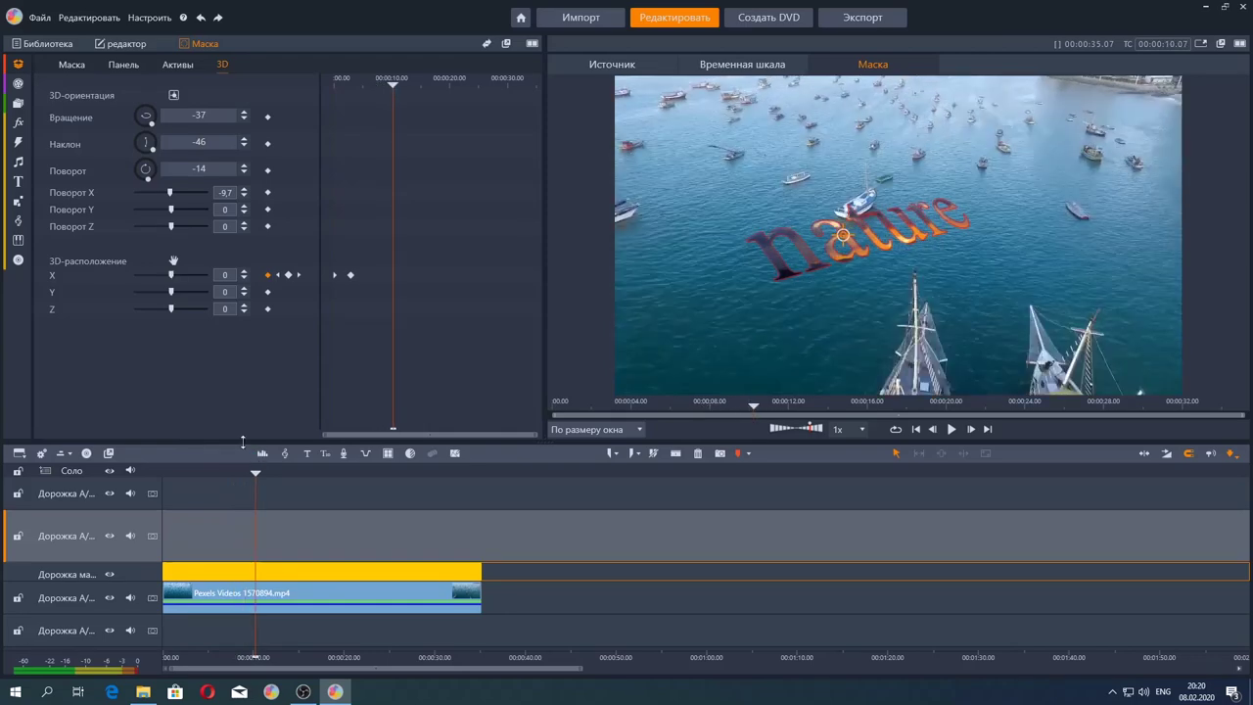
left_click(289, 275)
left_click_drag(392, 86, 409, 87)
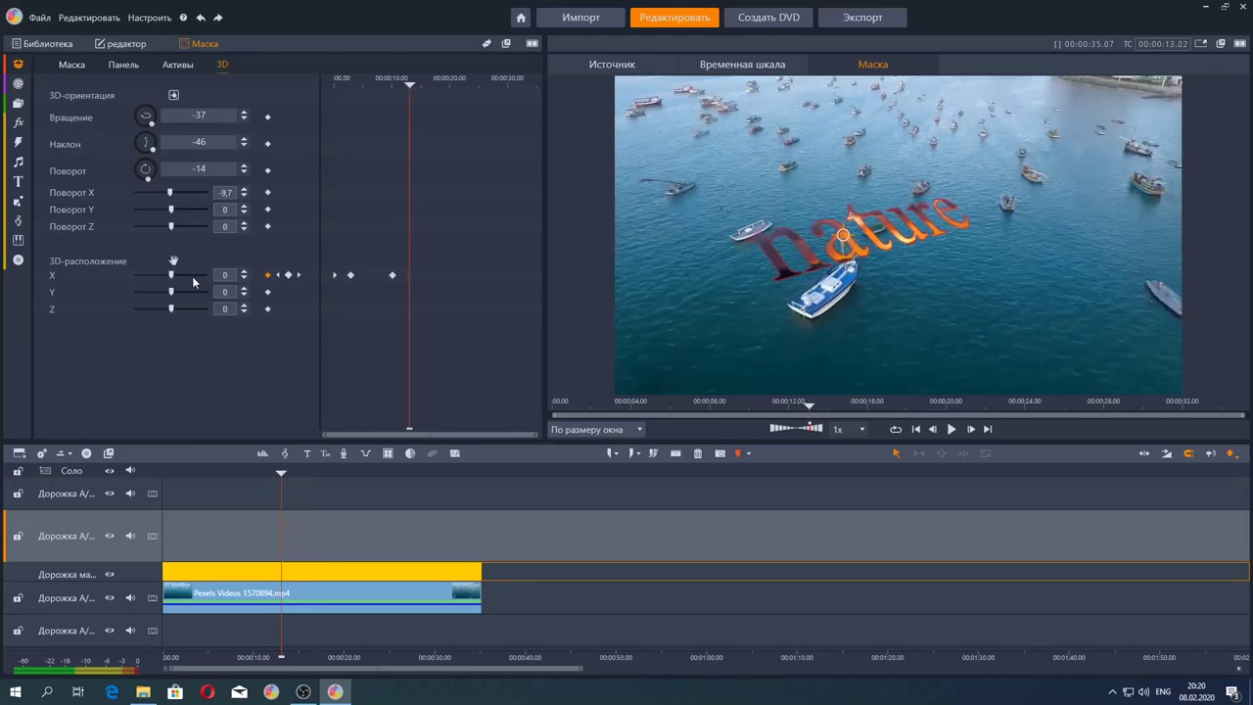
left_click_drag(173, 274, 223, 273)
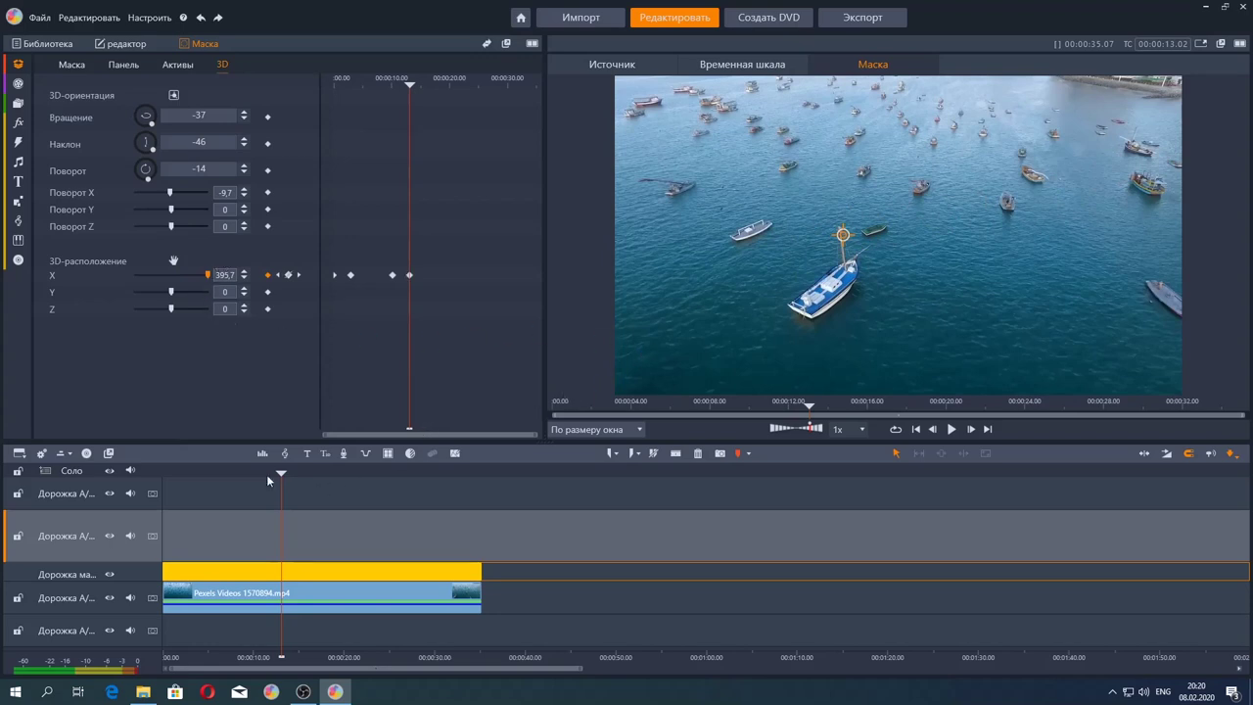
Play the timeline from the start to check the text flying in and out, stopping at about 14 seconds.
left_click_drag(282, 474, 127, 516)
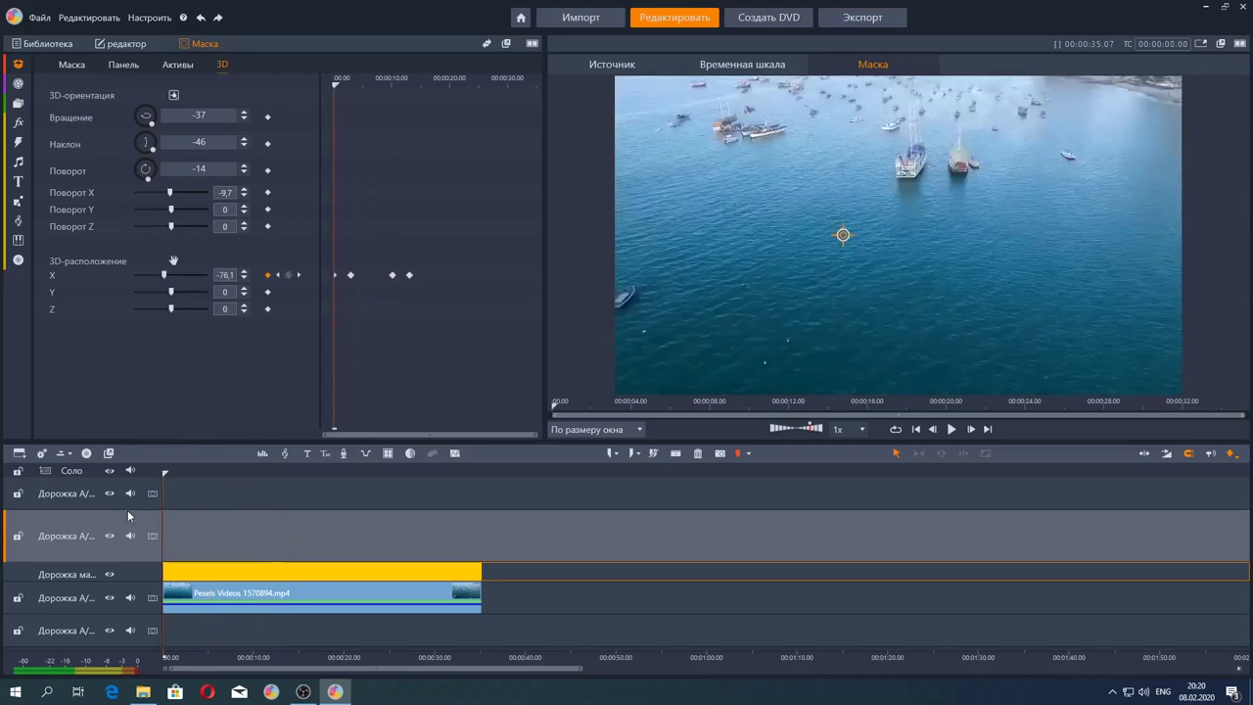
left_click(760, 67)
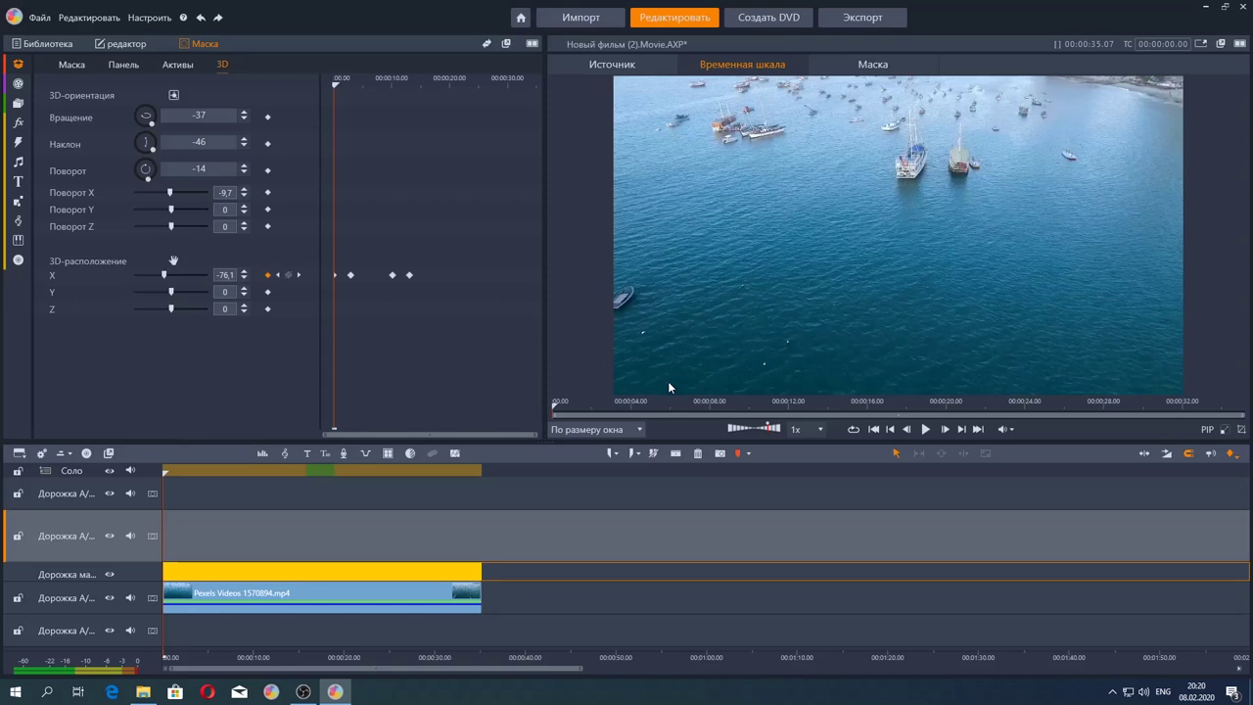
left_click(924, 430)
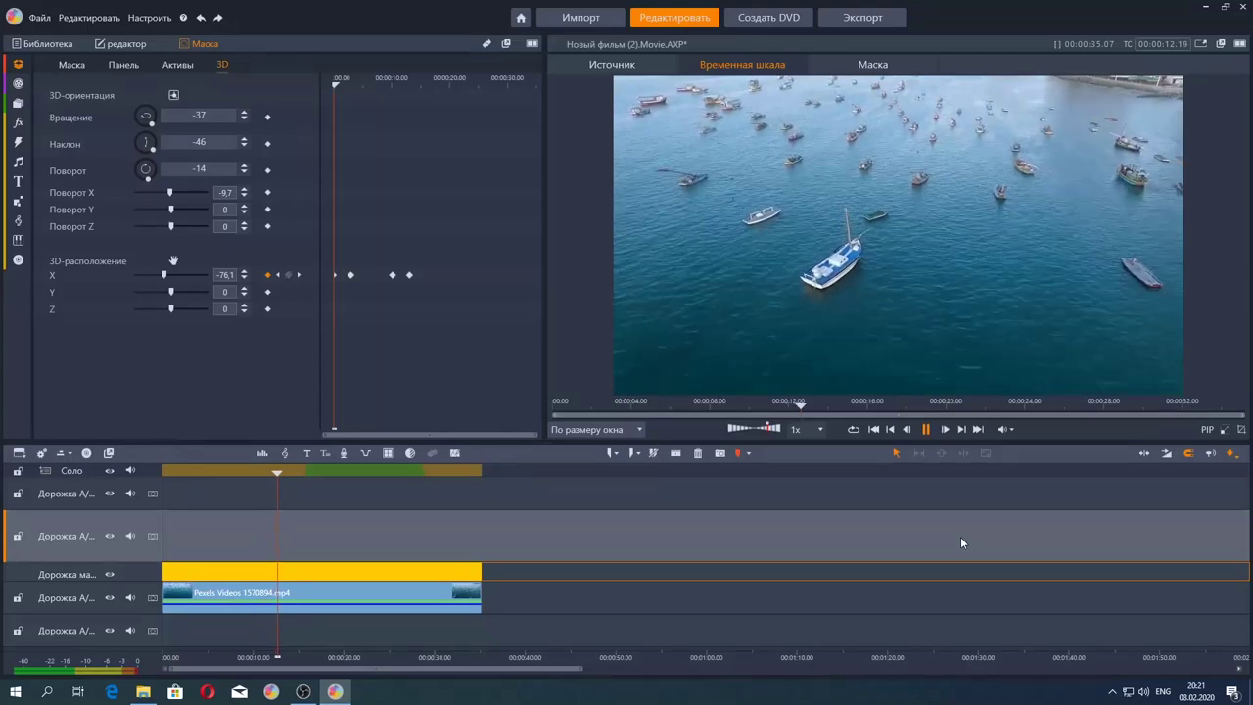
left_click(925, 429)
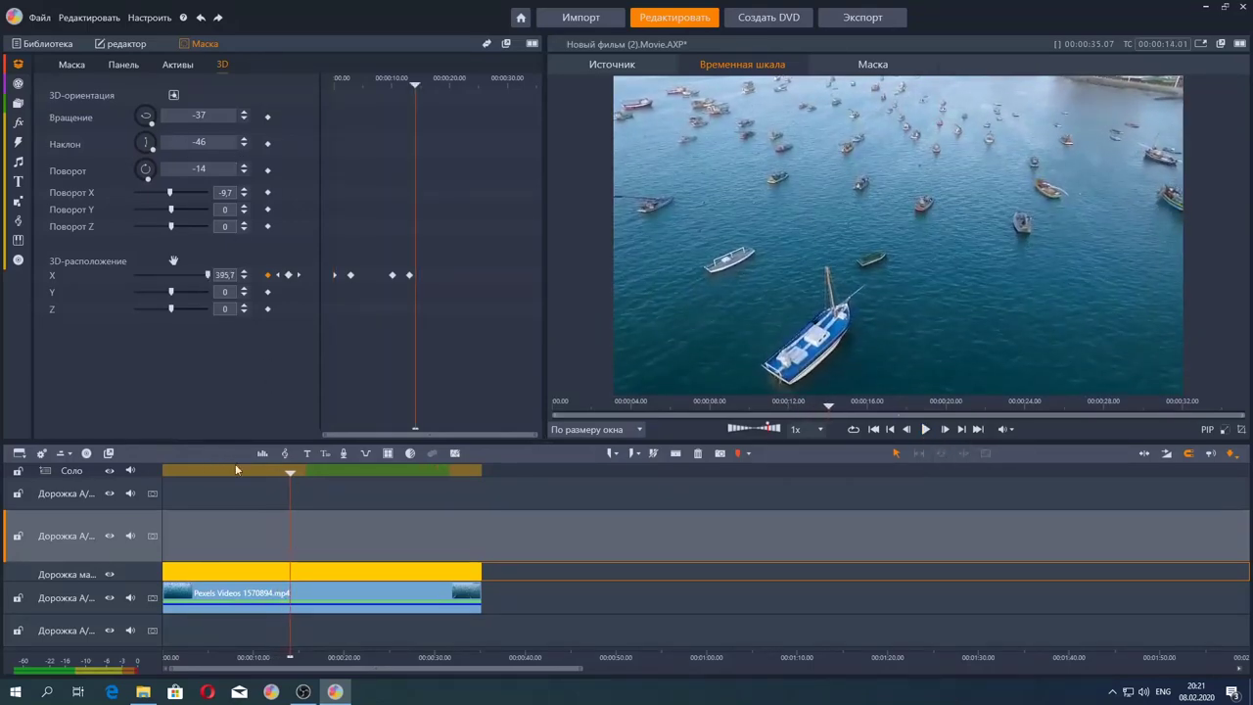
Enable keyframing for the text's Вращение, Наклон and Поворот, keeping -37, -46 and -14 at 00:00:02.28.
left_click_drag(265, 485, 197, 499)
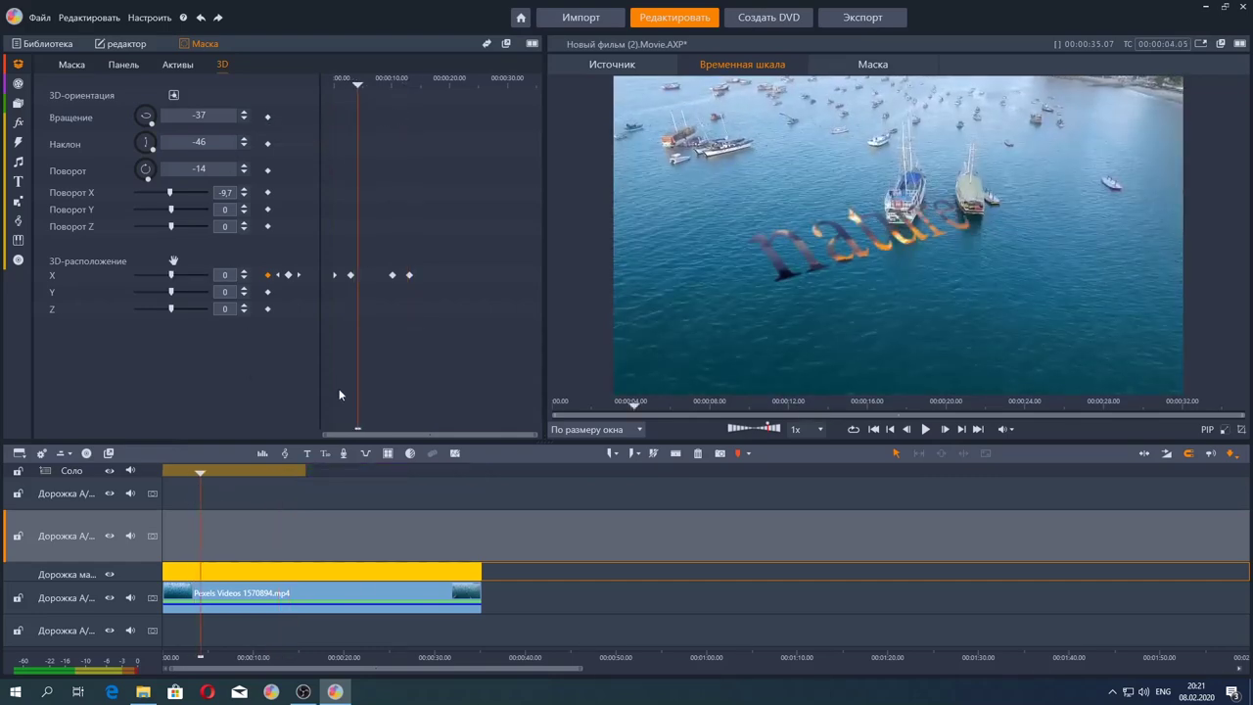
left_click_drag(356, 88, 352, 98)
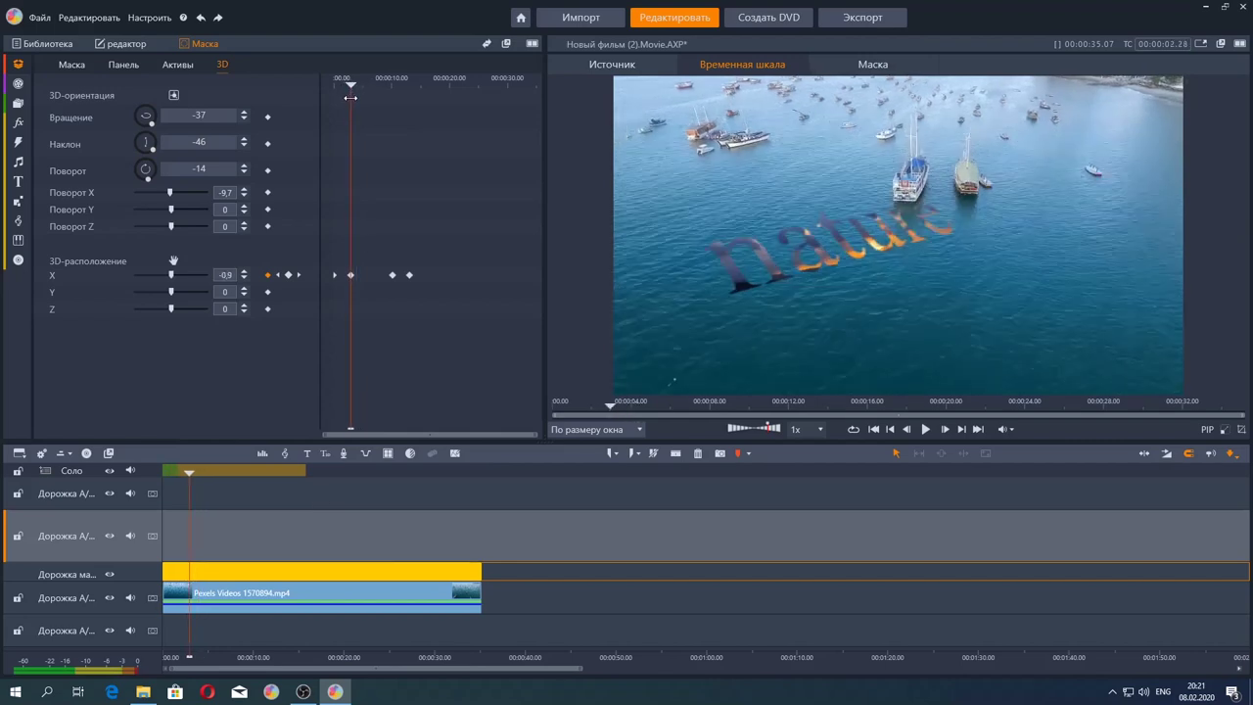
left_click(267, 117)
left_click(268, 143)
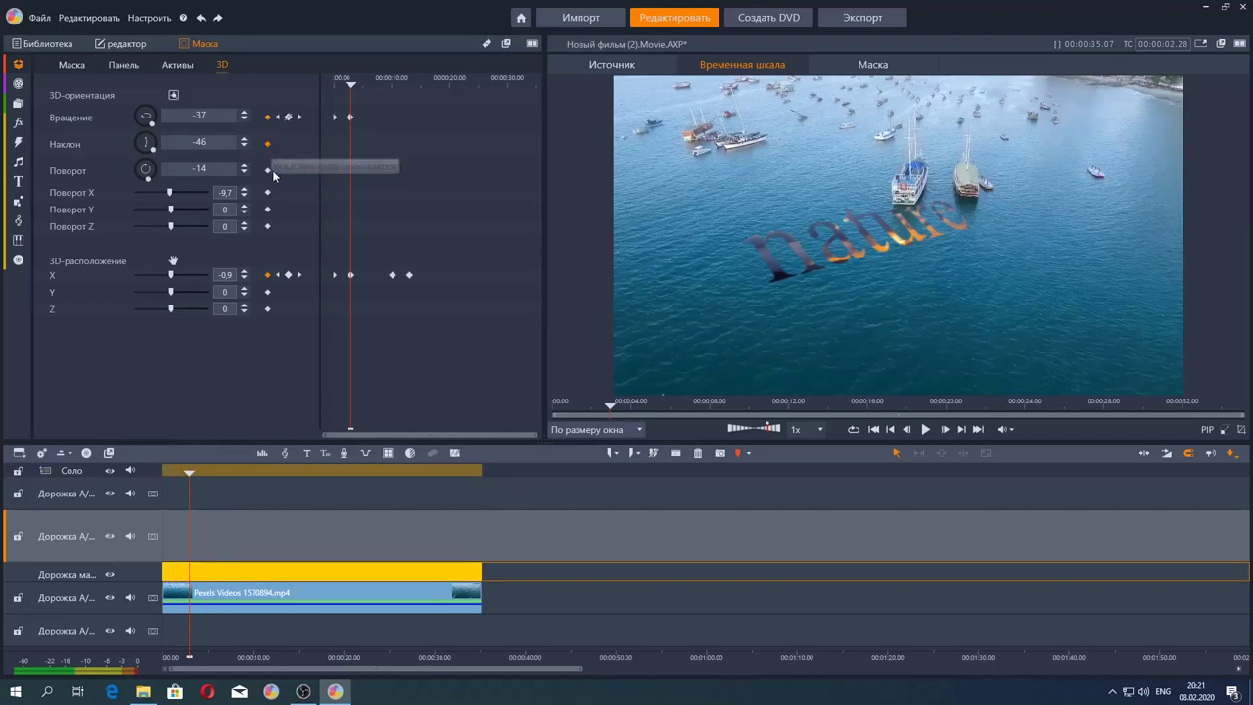
left_click(267, 169)
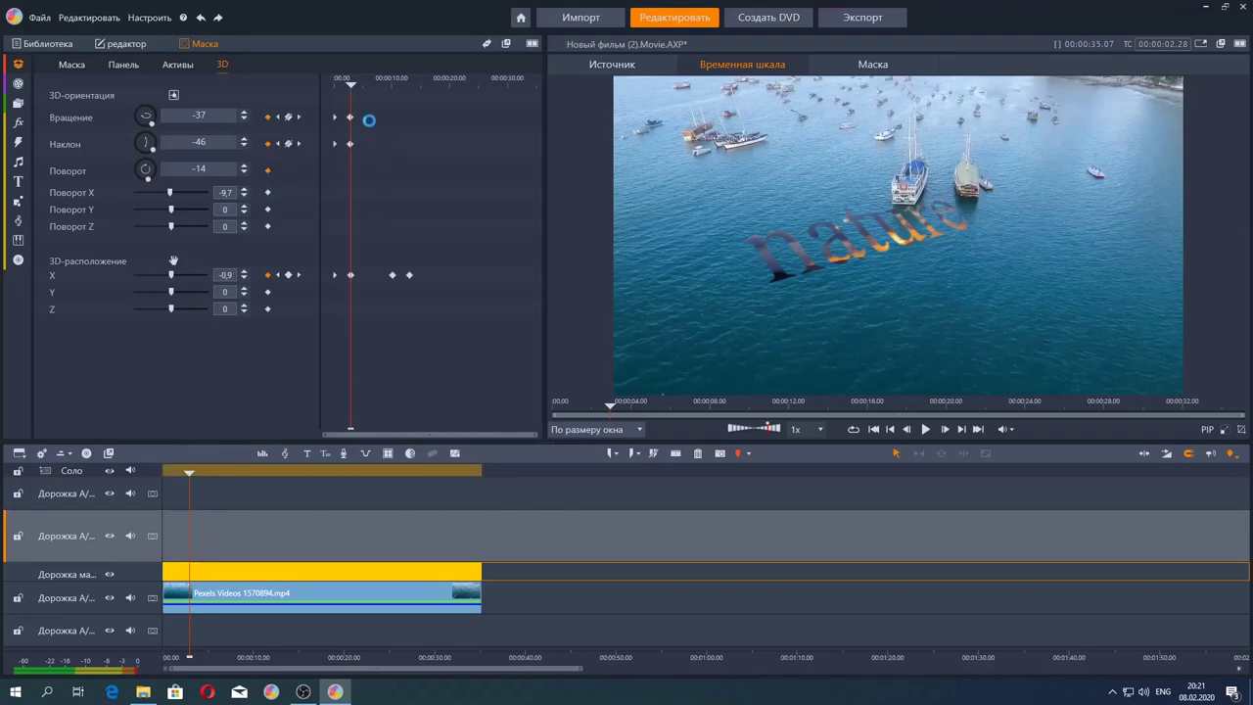
Add 3D orientation keyframes at 00:00:09.27 turning the text to Вращение 31 and Наклон -13.
left_click_drag(363, 95, 391, 111)
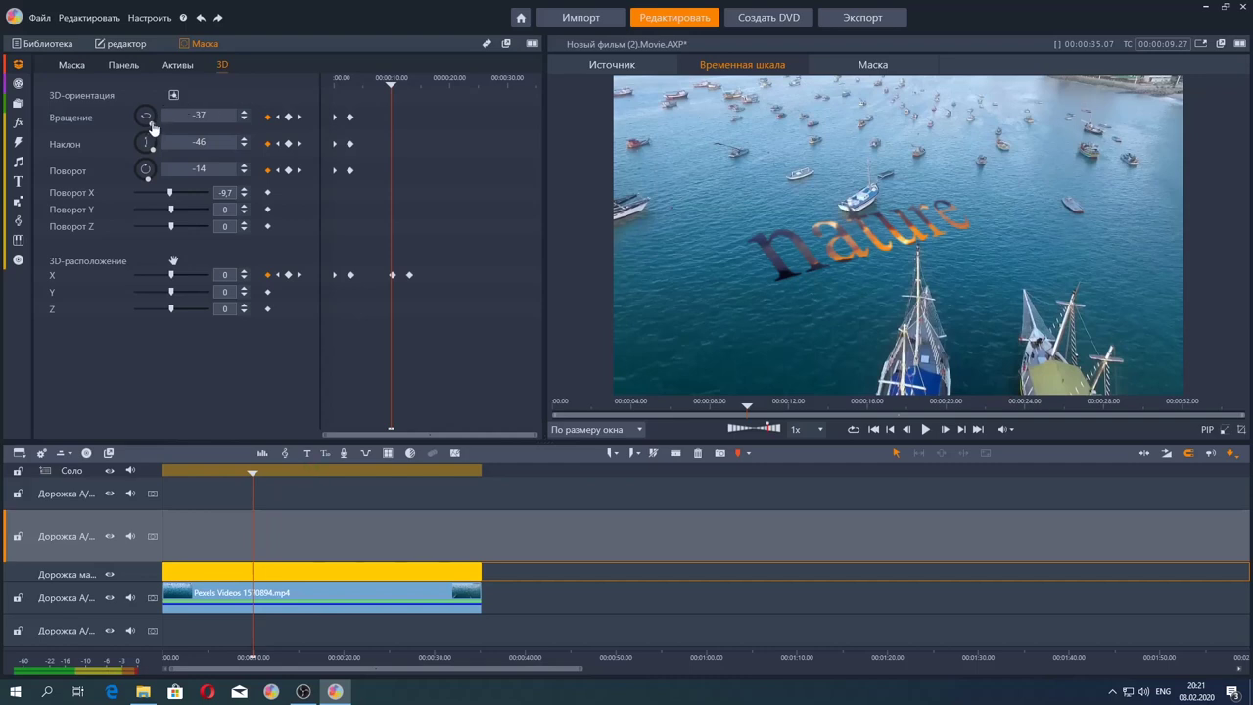
left_click_drag(152, 128, 147, 157)
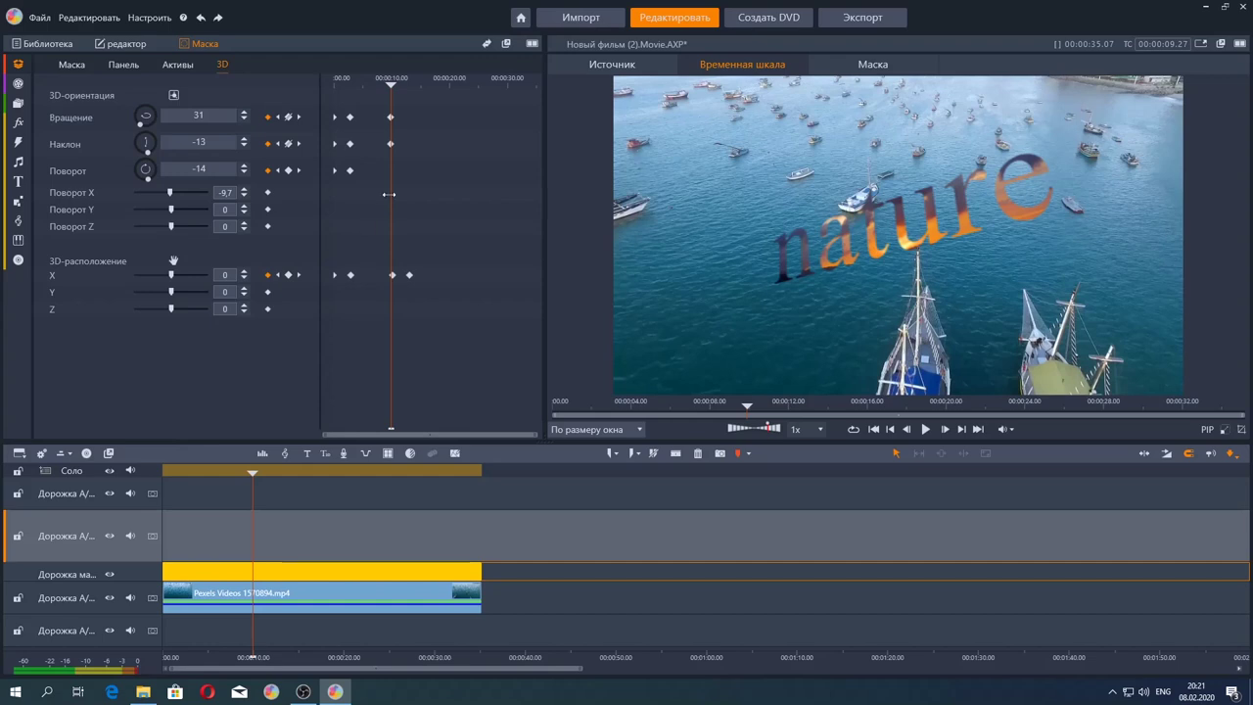
Play the timeline twice from the start to check the text's rotation and fly-out, stopping after the last position keyframe.
left_click_drag(390, 93, 301, 121)
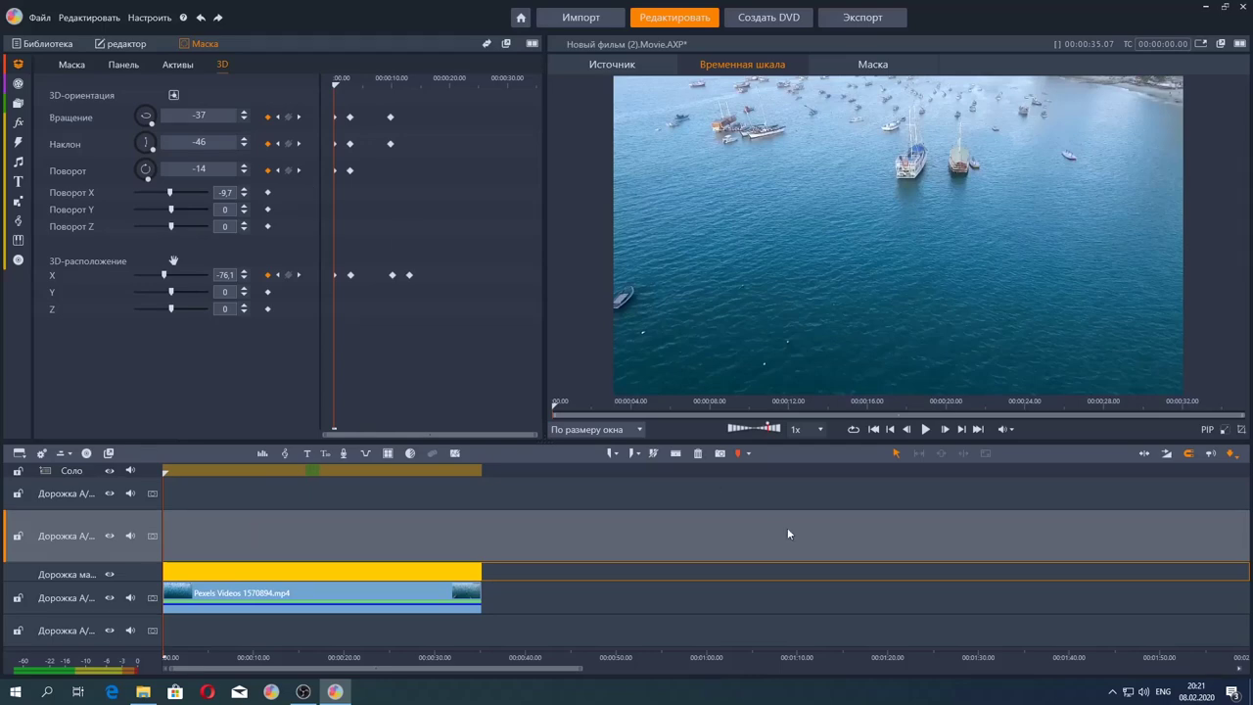
left_click(925, 428)
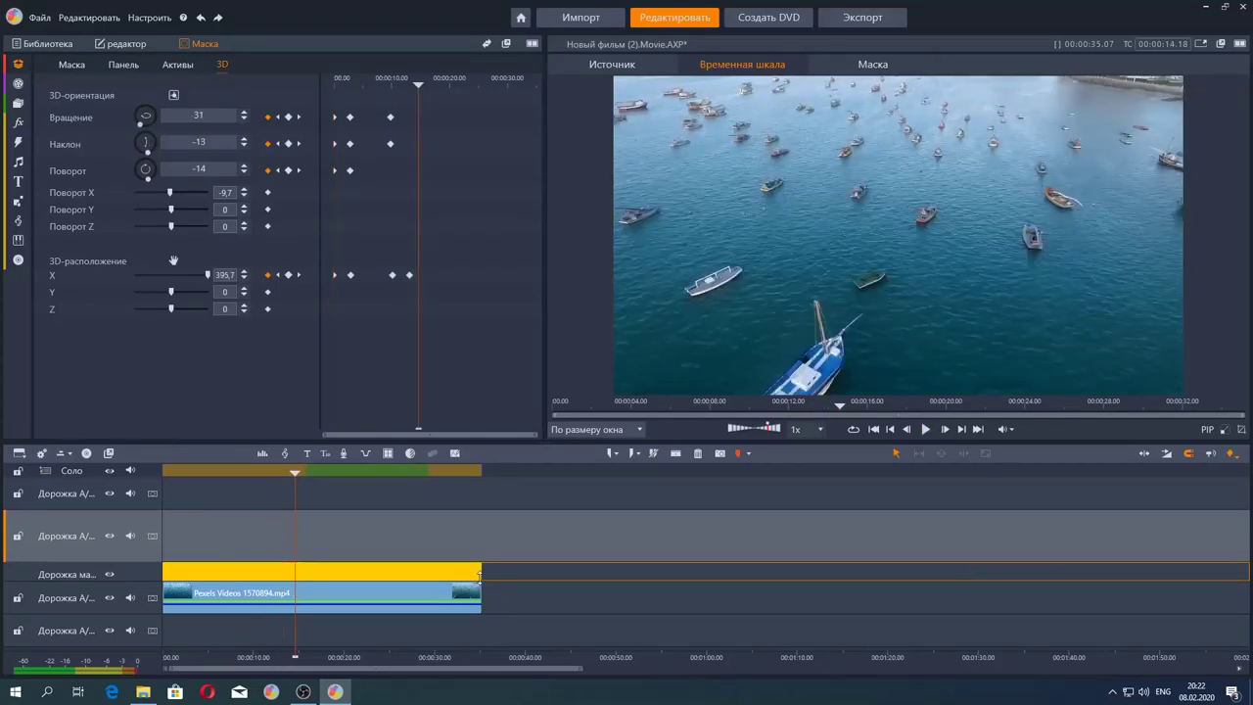
left_click(294, 483)
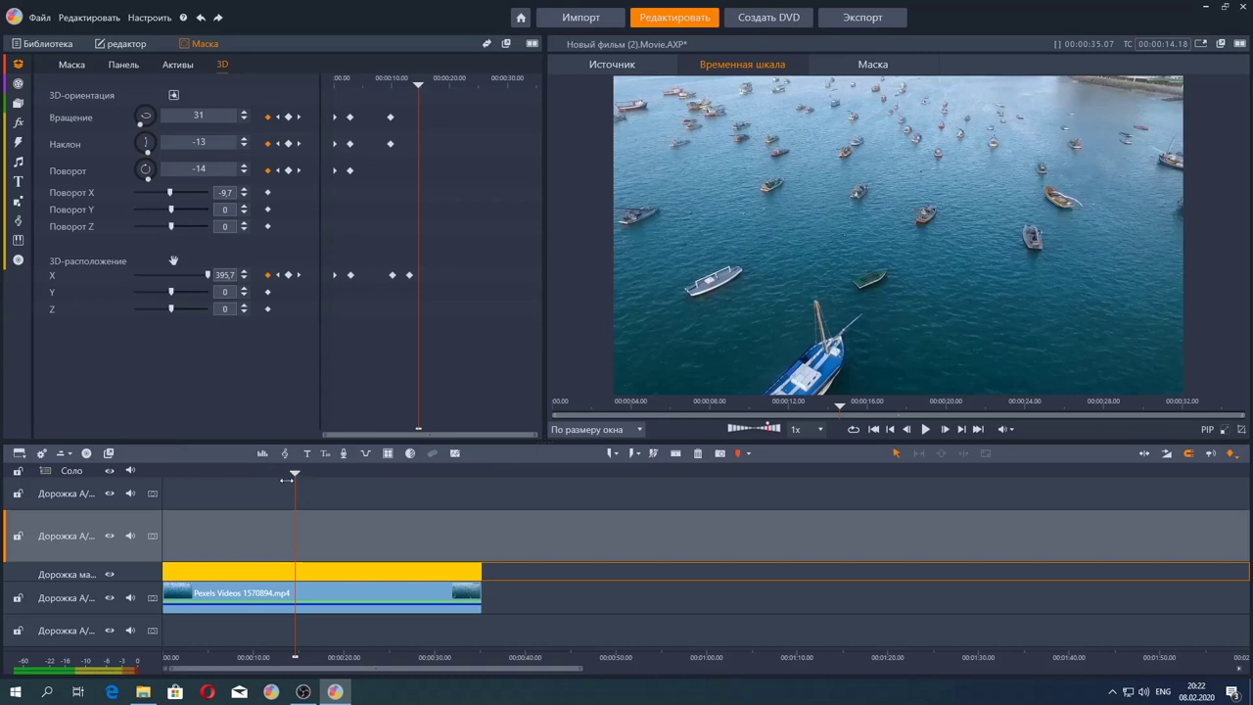
left_click_drag(285, 479, 116, 508)
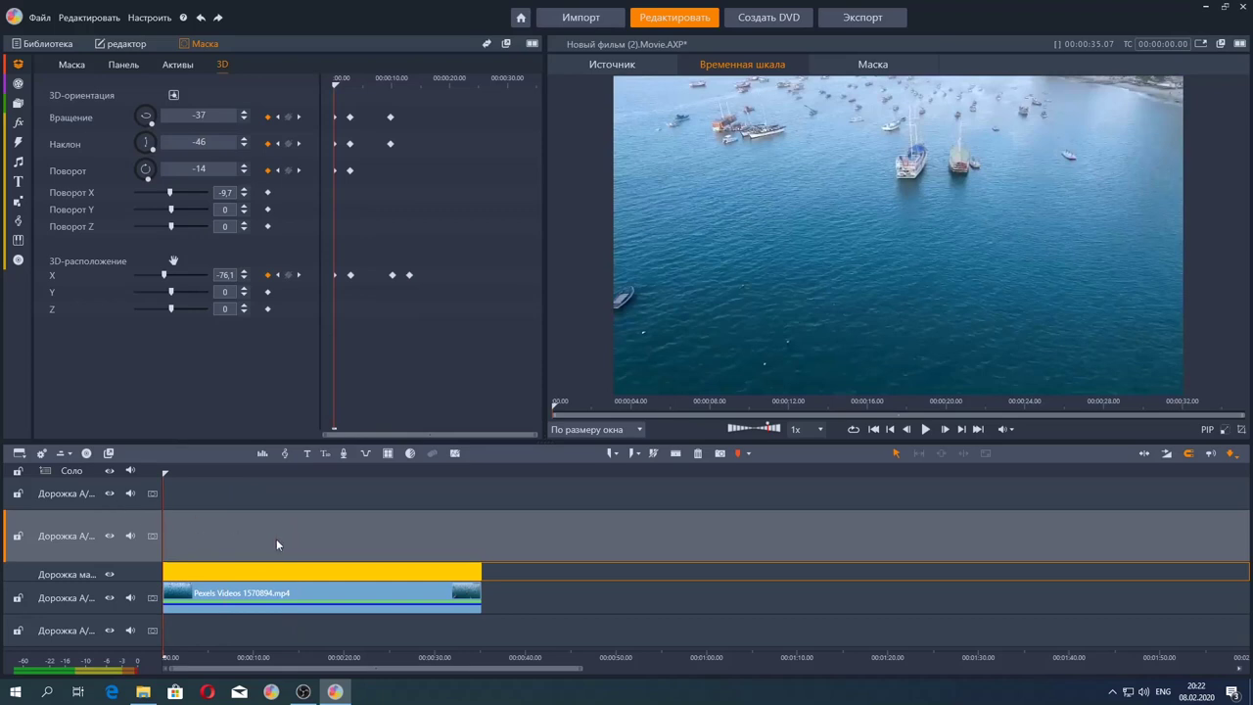
left_click(925, 429)
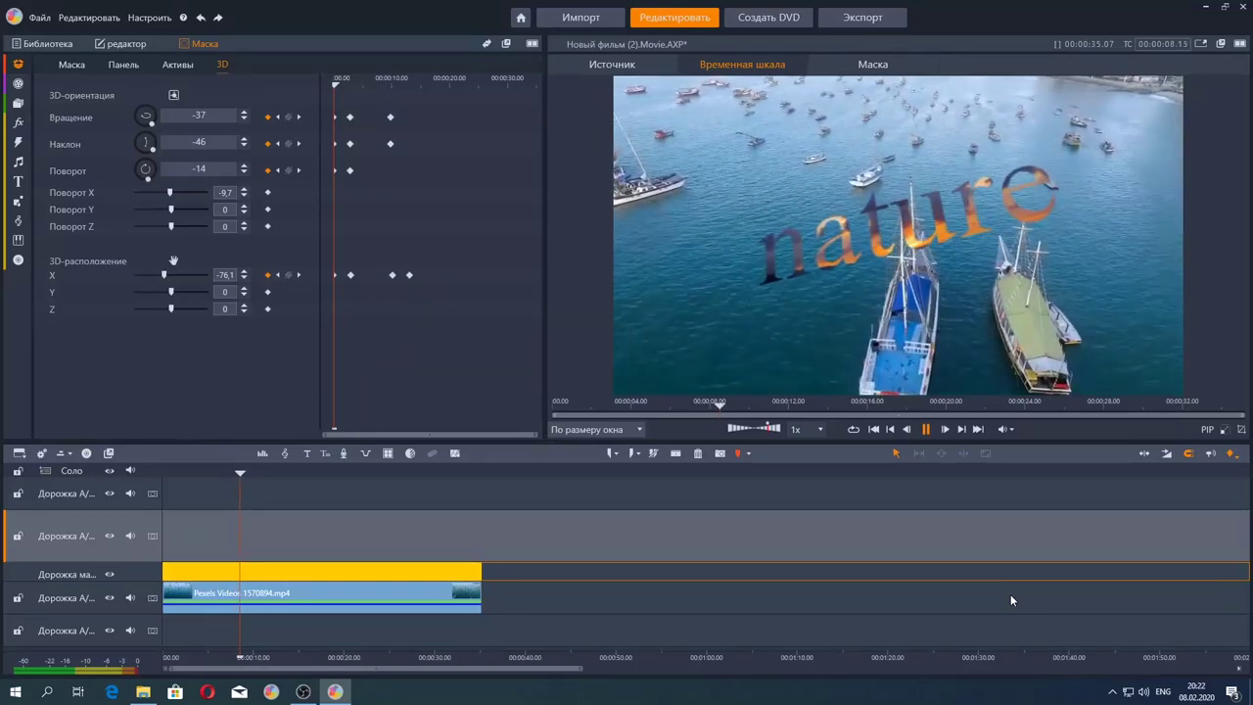
key("space")
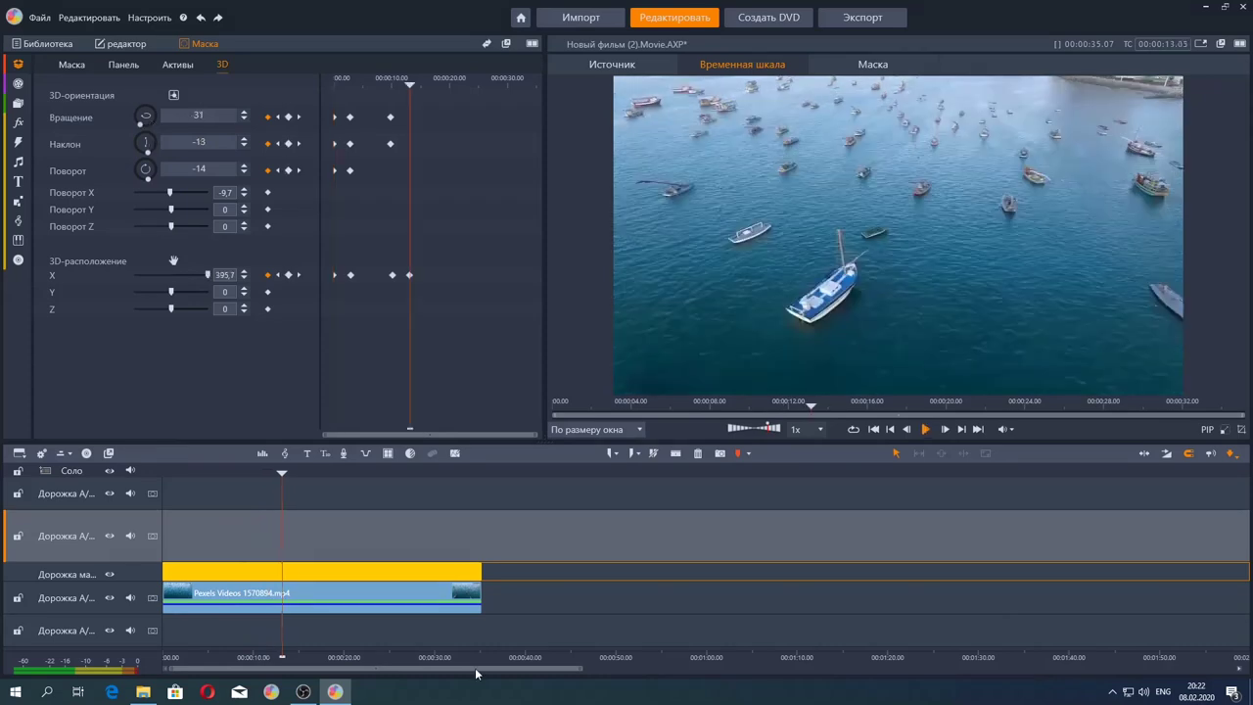